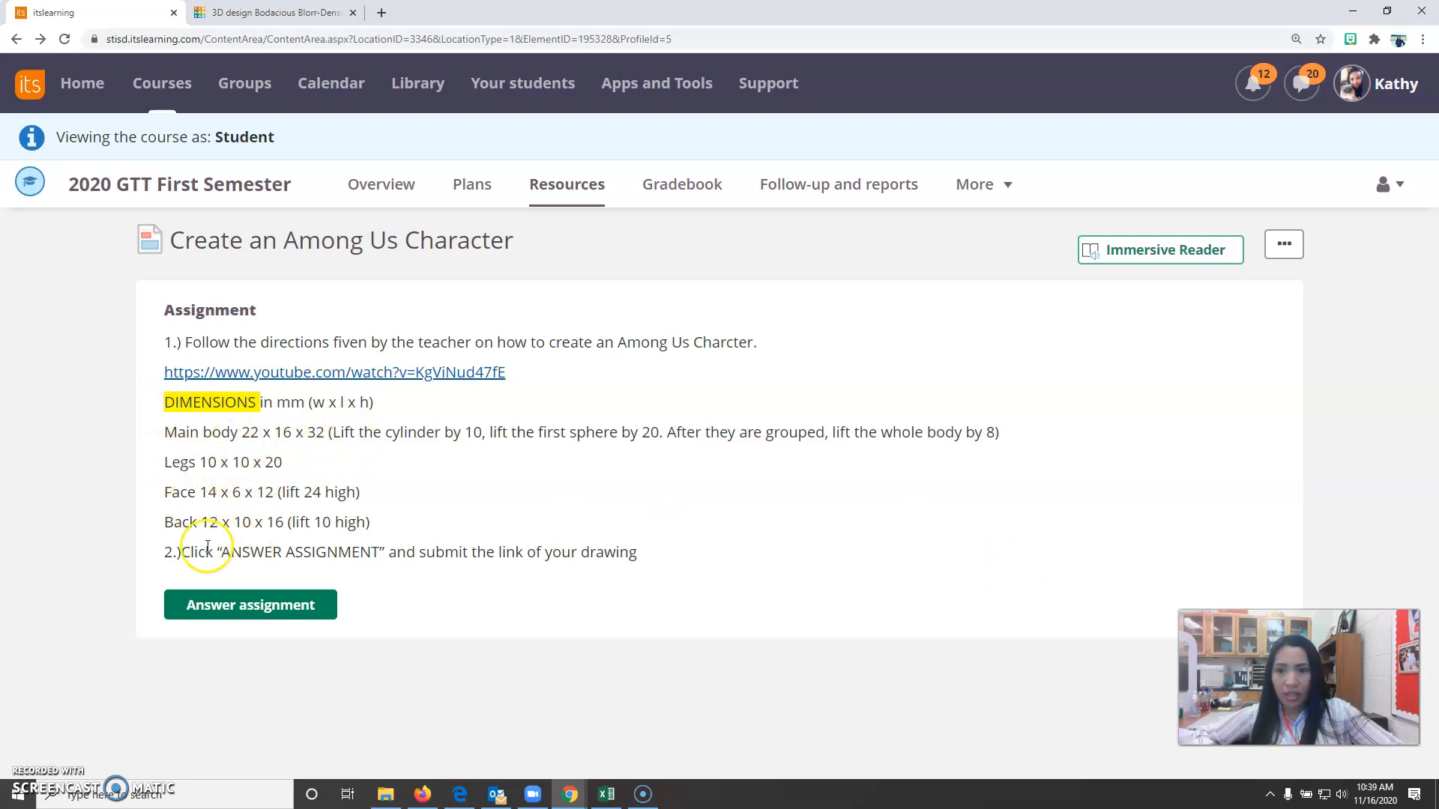
Switch to Tinkercad and create a new 3D design from the dashboard.
left_click(248, 13)
left_click(16, 75)
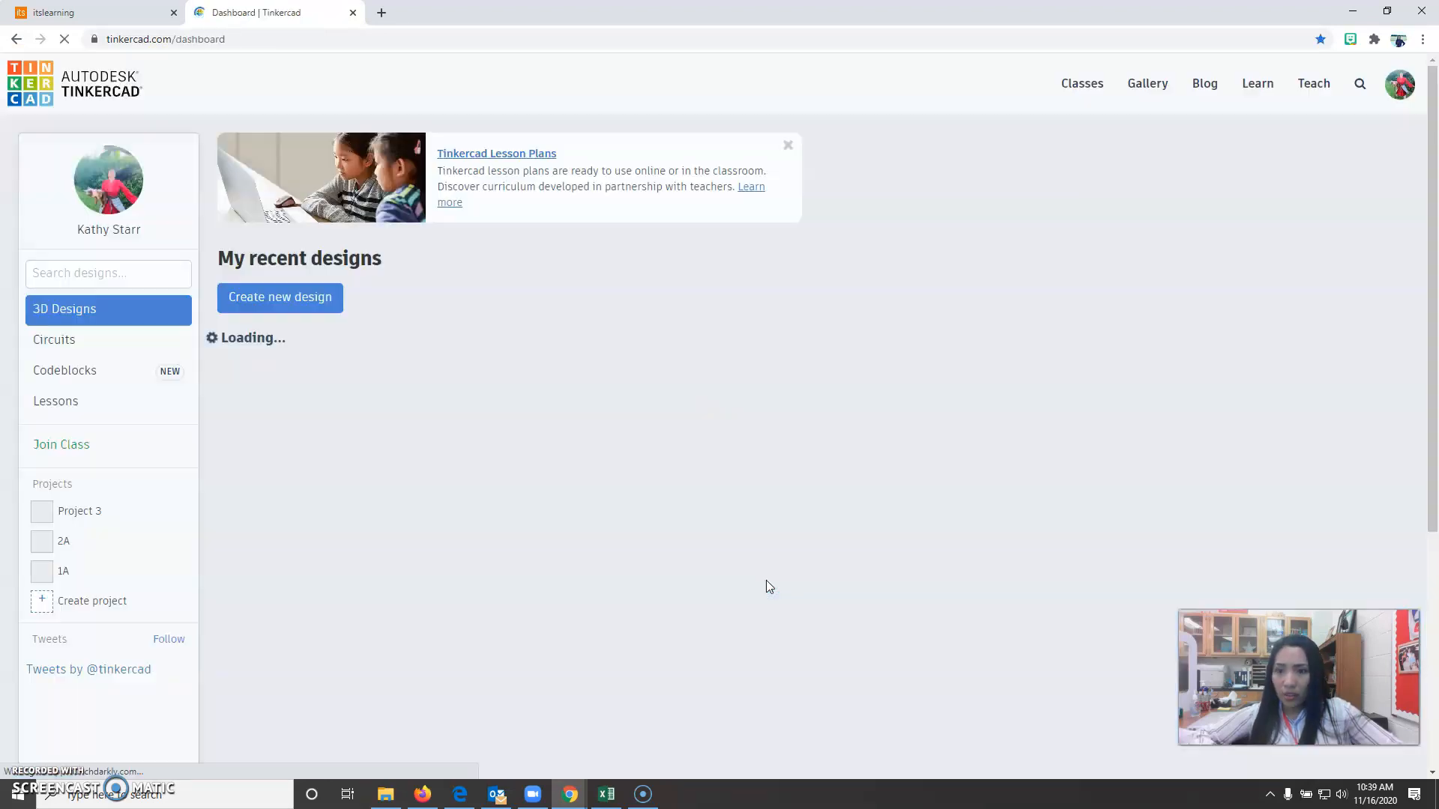
left_click(288, 303)
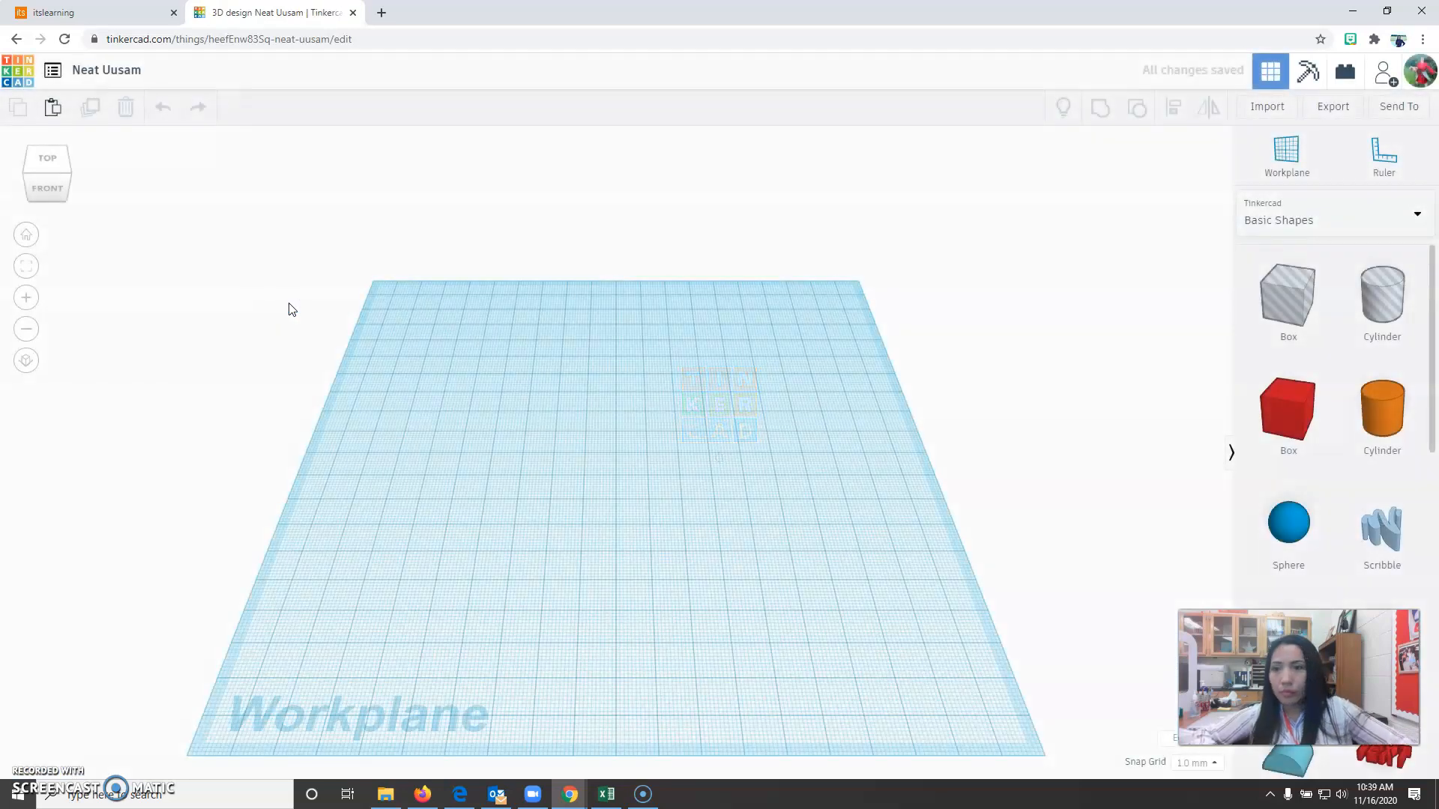
Place a solid cylinder near the centre of the workplane and a sphere beside it.
left_click_drag(1381, 408, 616, 465)
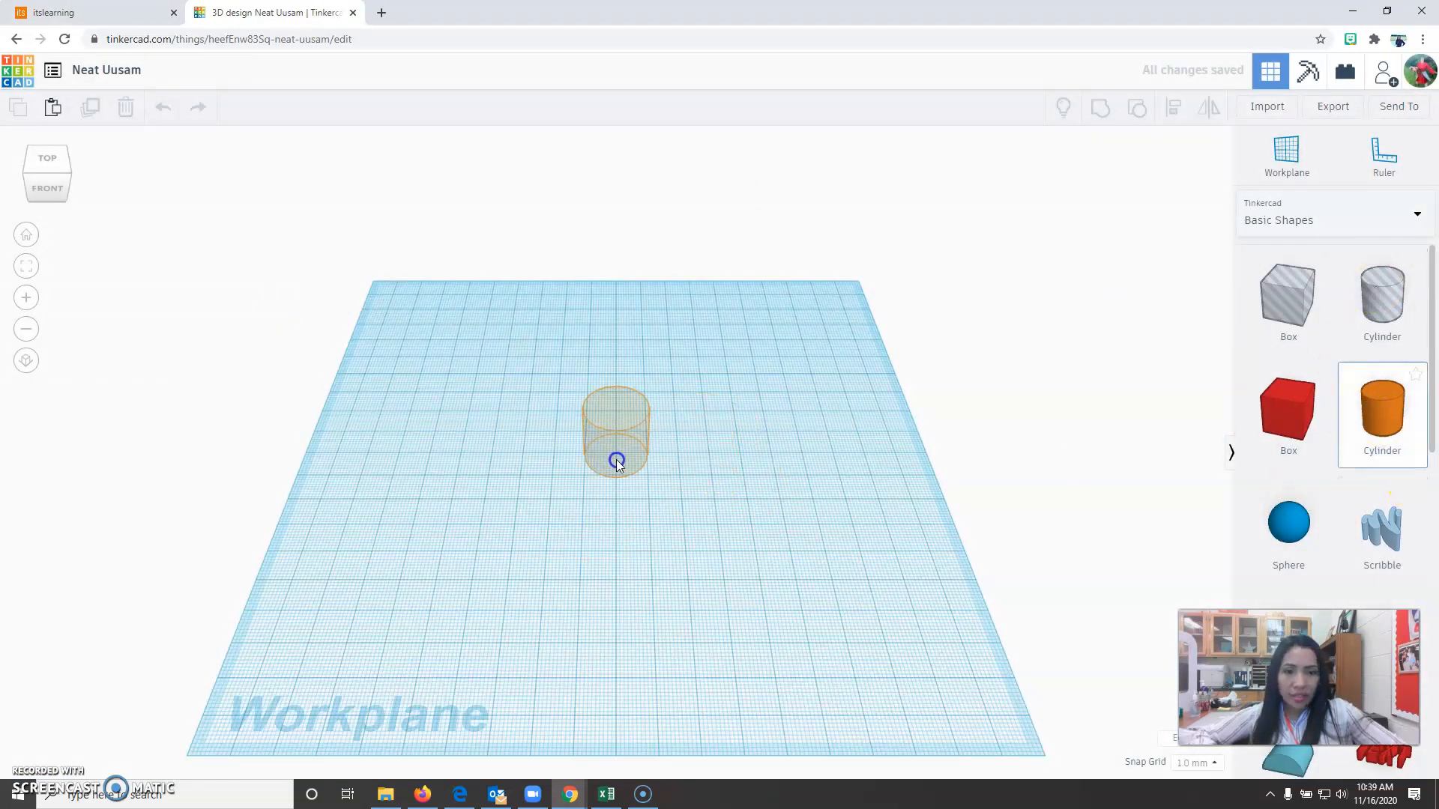
left_click(616, 465)
left_click(1289, 523)
left_click(785, 471)
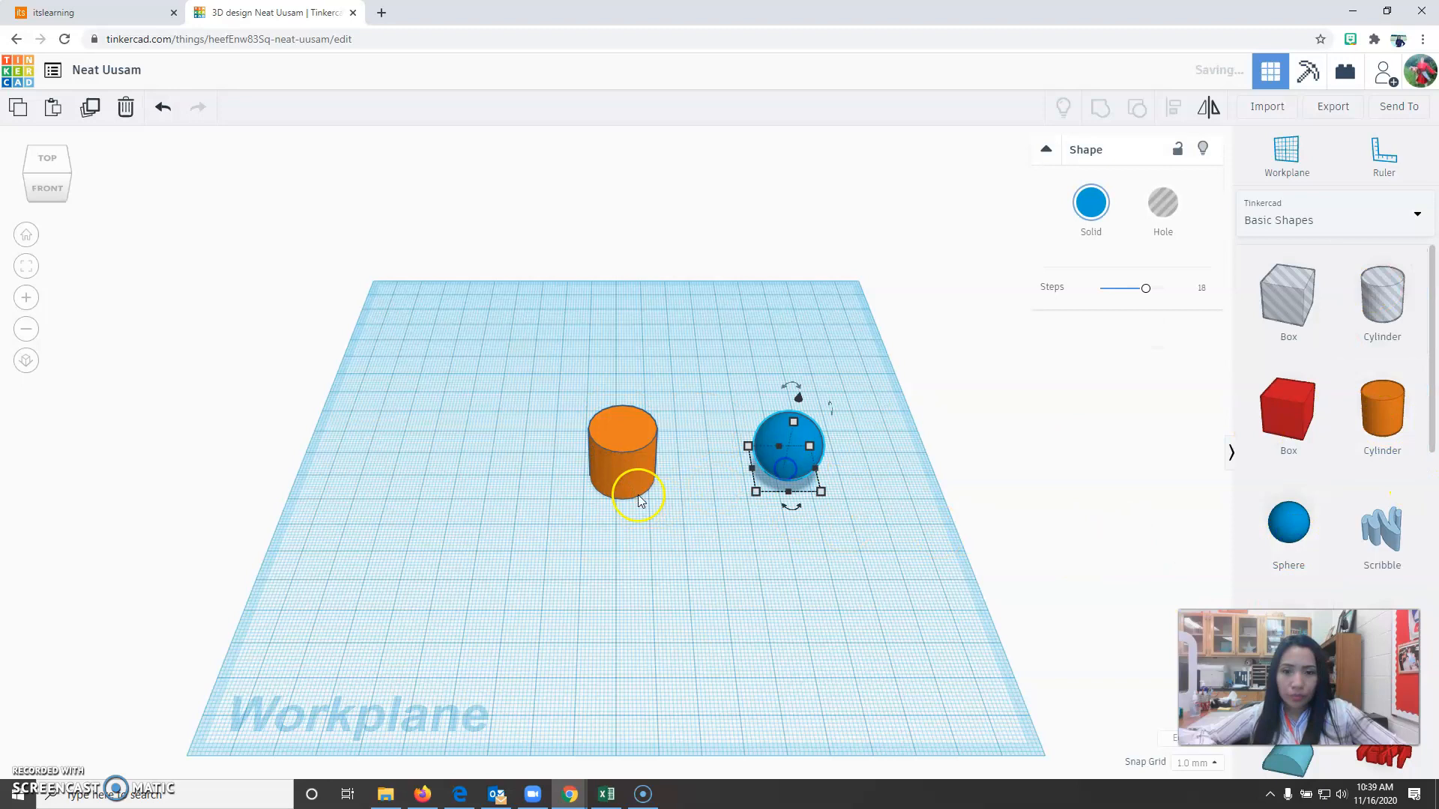
Smooth both shapes by raising the cylinder to 64 sides and the sphere to 24 steps.
left_click(638, 497)
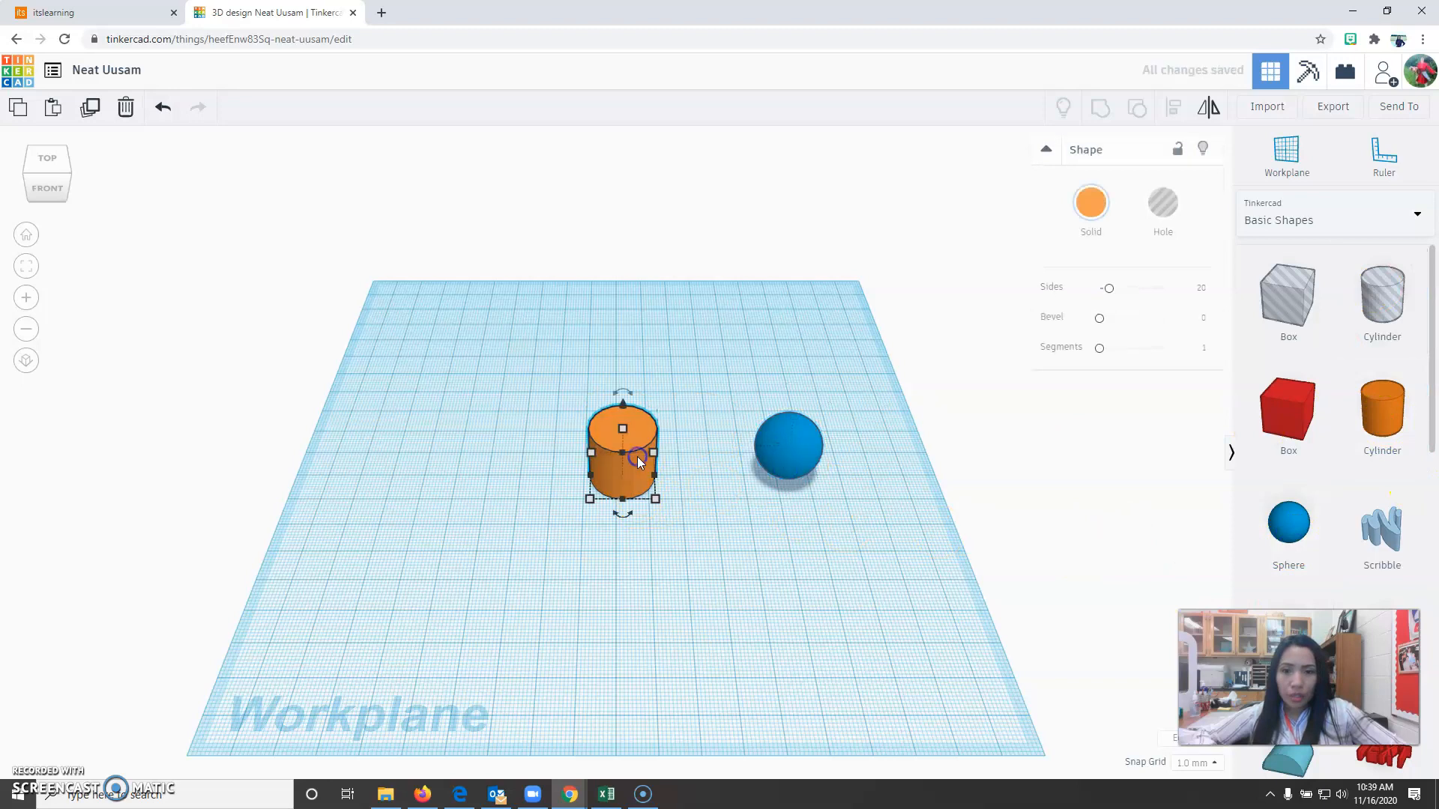
left_click(1108, 289)
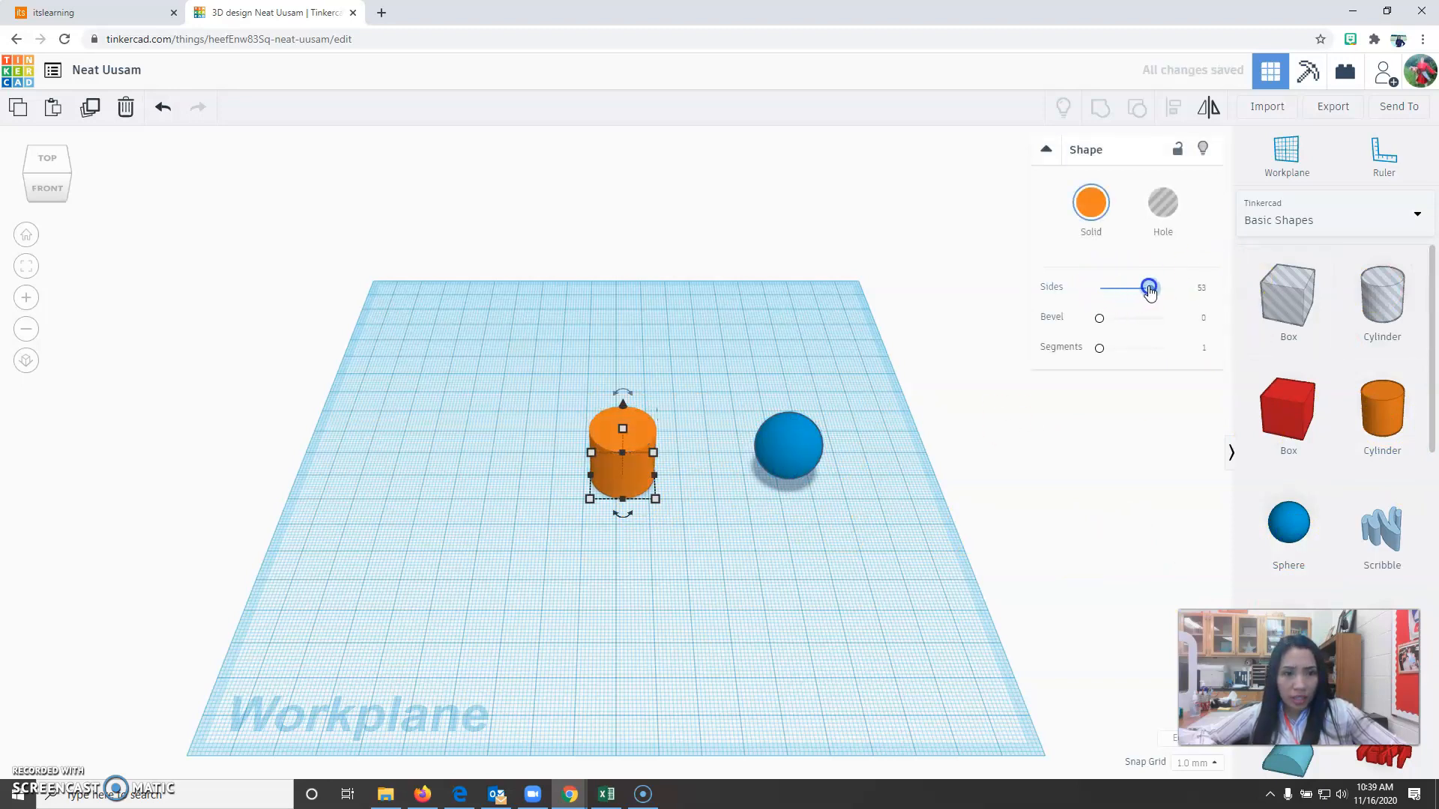
left_click_drag(1190, 289, 1191, 289)
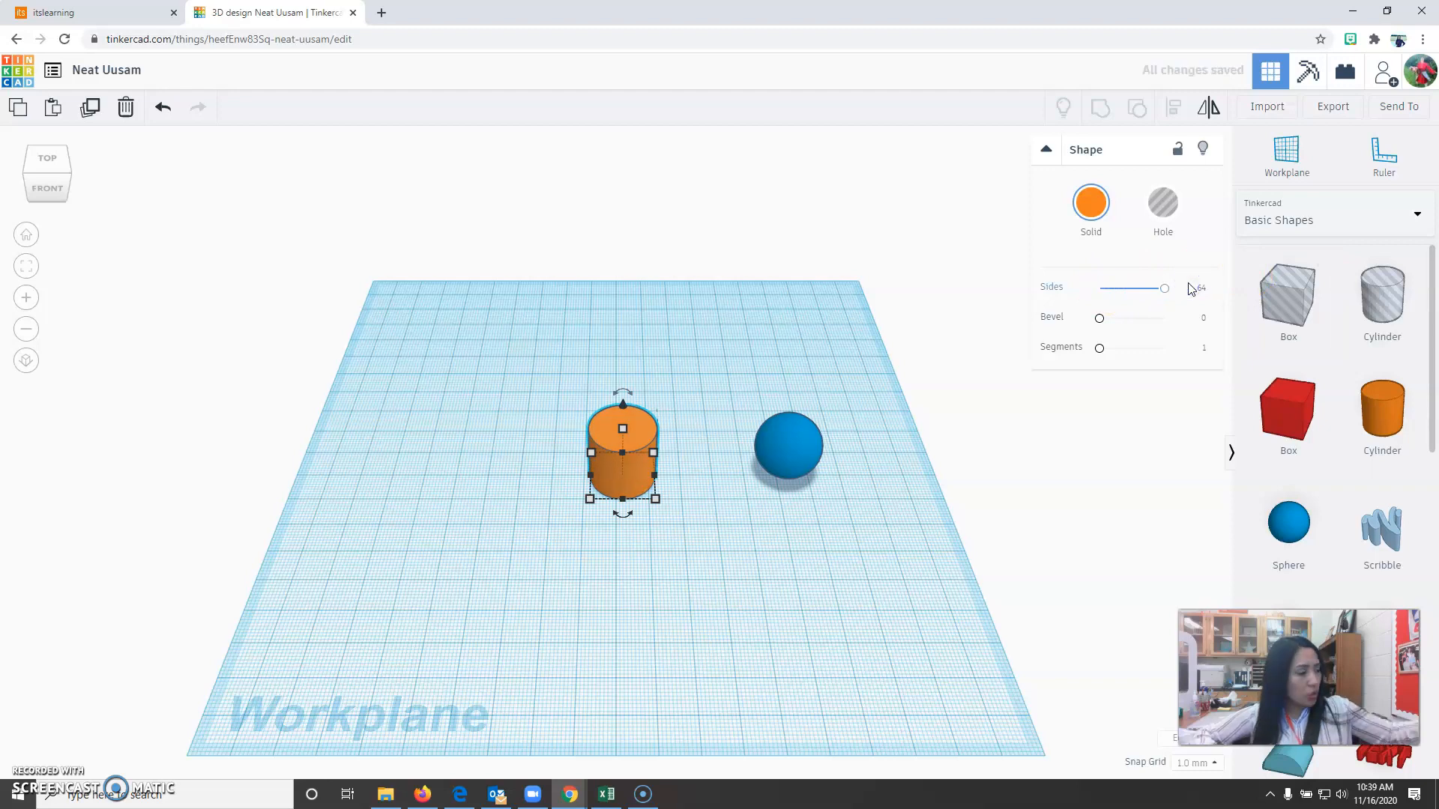
left_click(797, 447)
left_click_drag(1142, 293, 1179, 291)
left_click(794, 587)
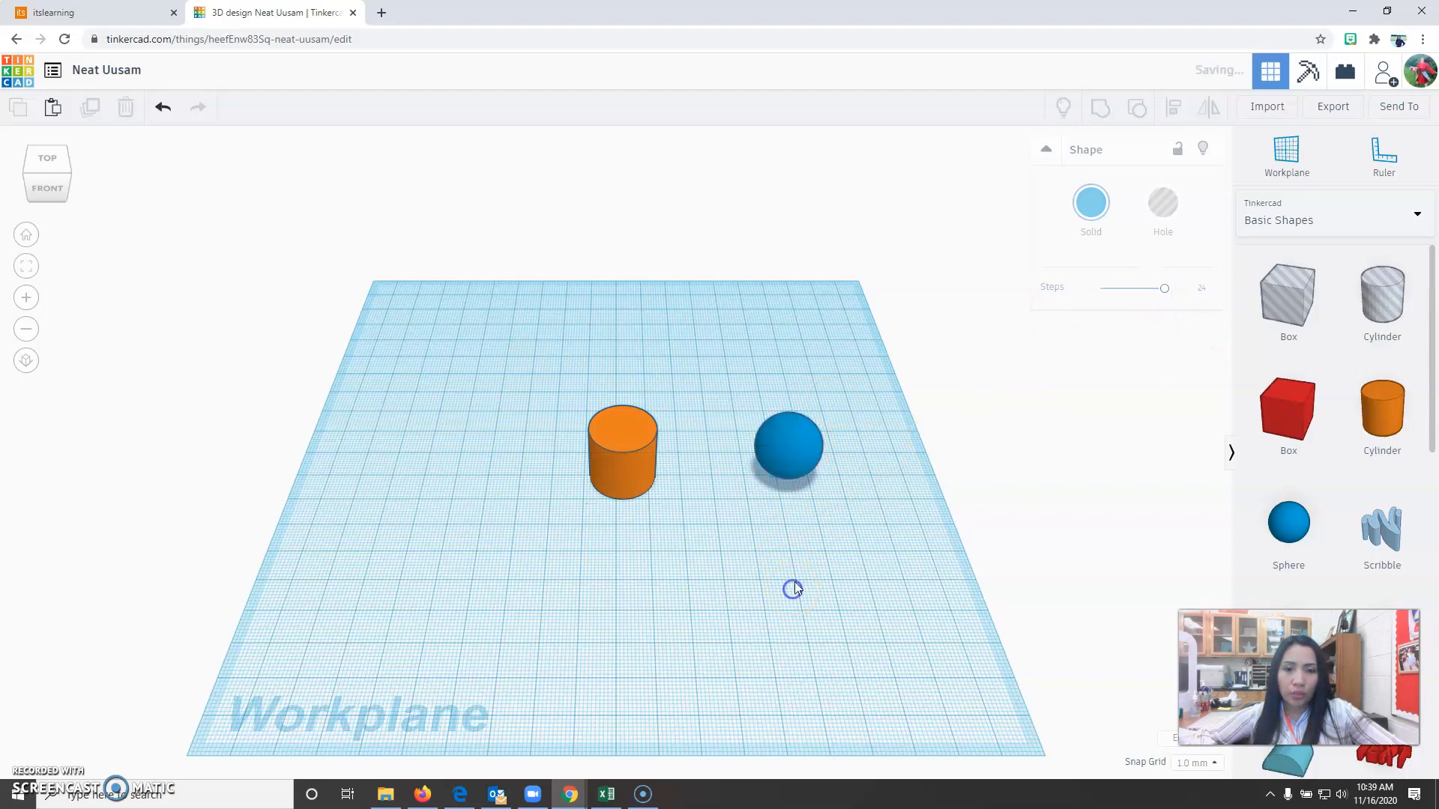
Duplicate the sphere and move a copy about 51 mm back and 25 mm left of the original.
left_click(800, 447)
left_click(89, 106)
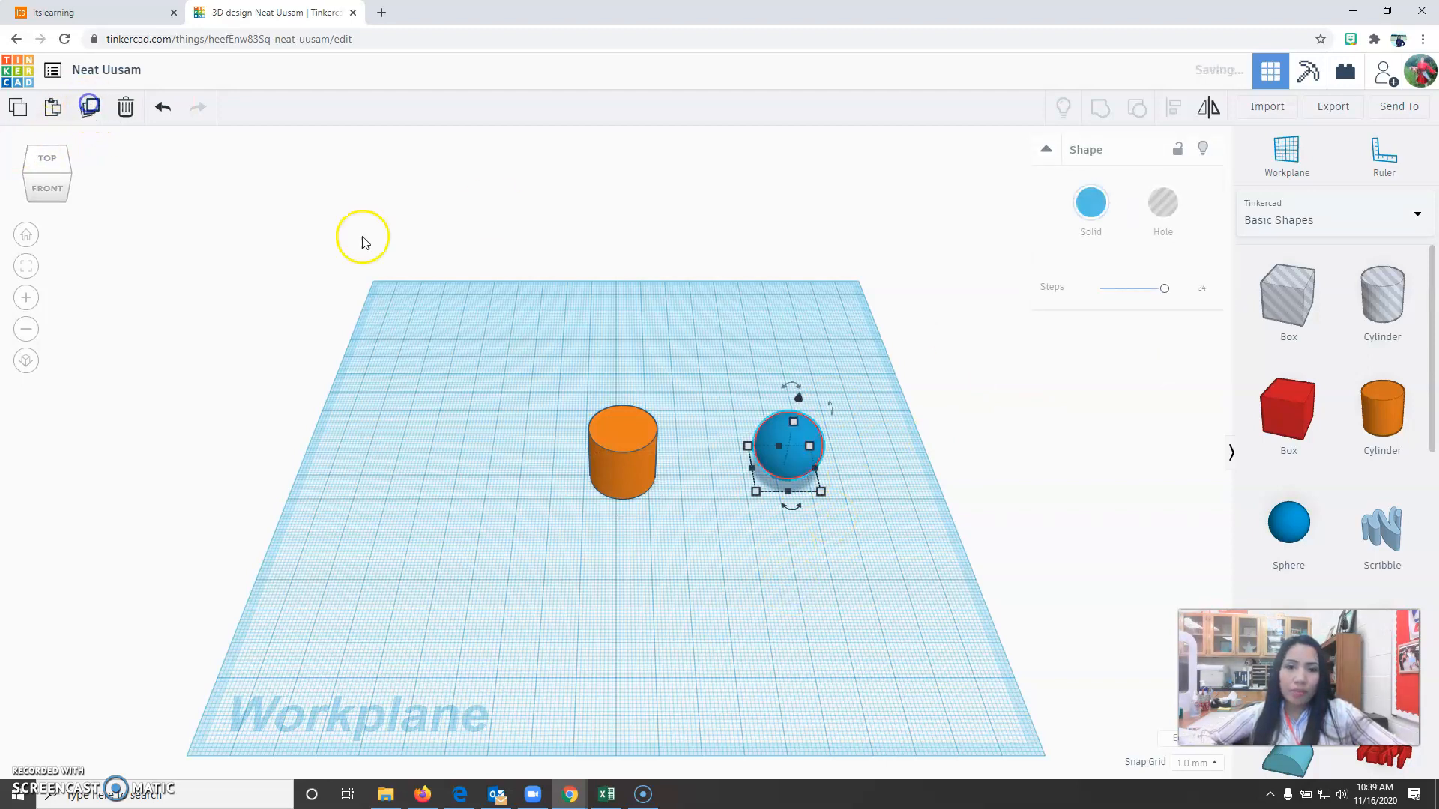
left_click_drag(779, 447, 733, 581)
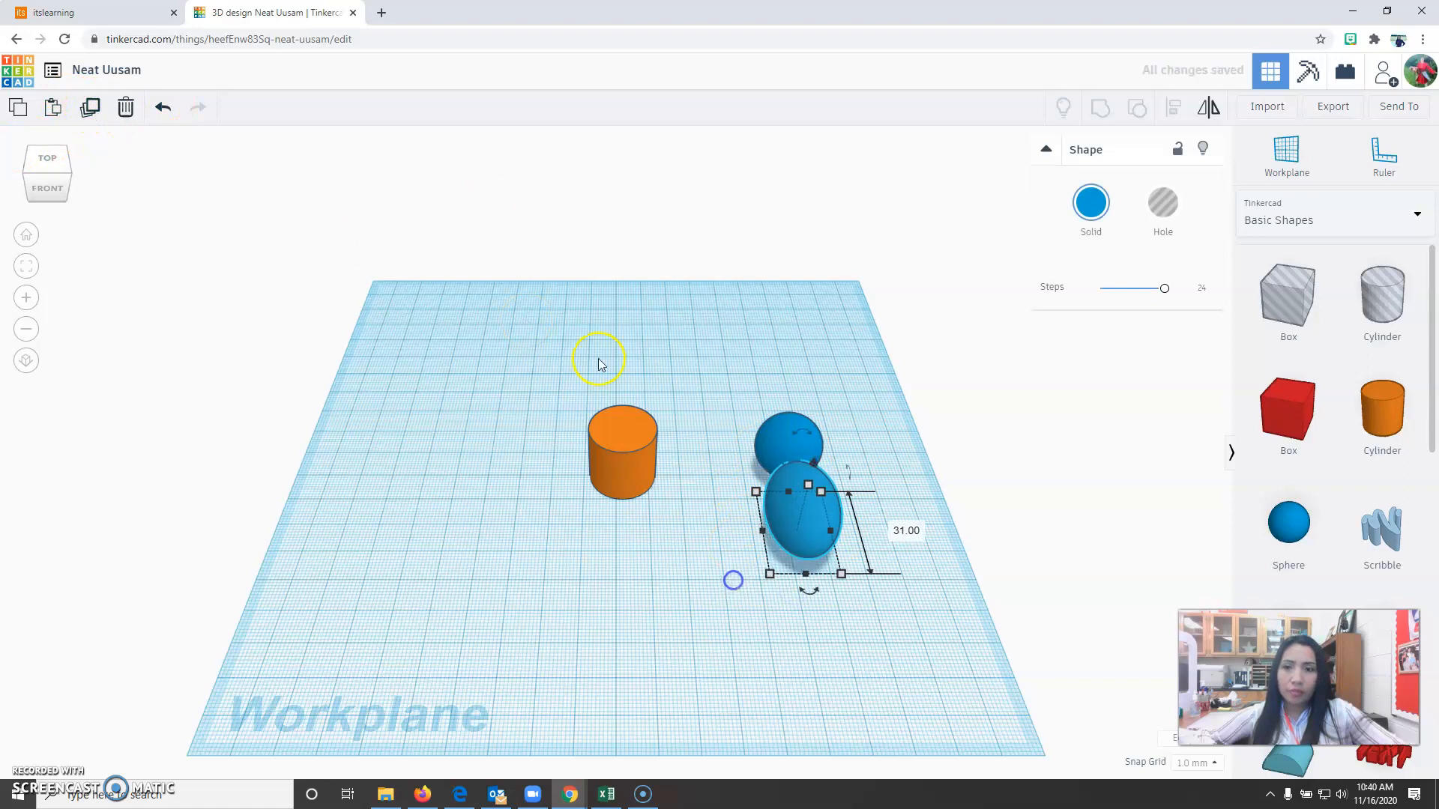
left_click(163, 107)
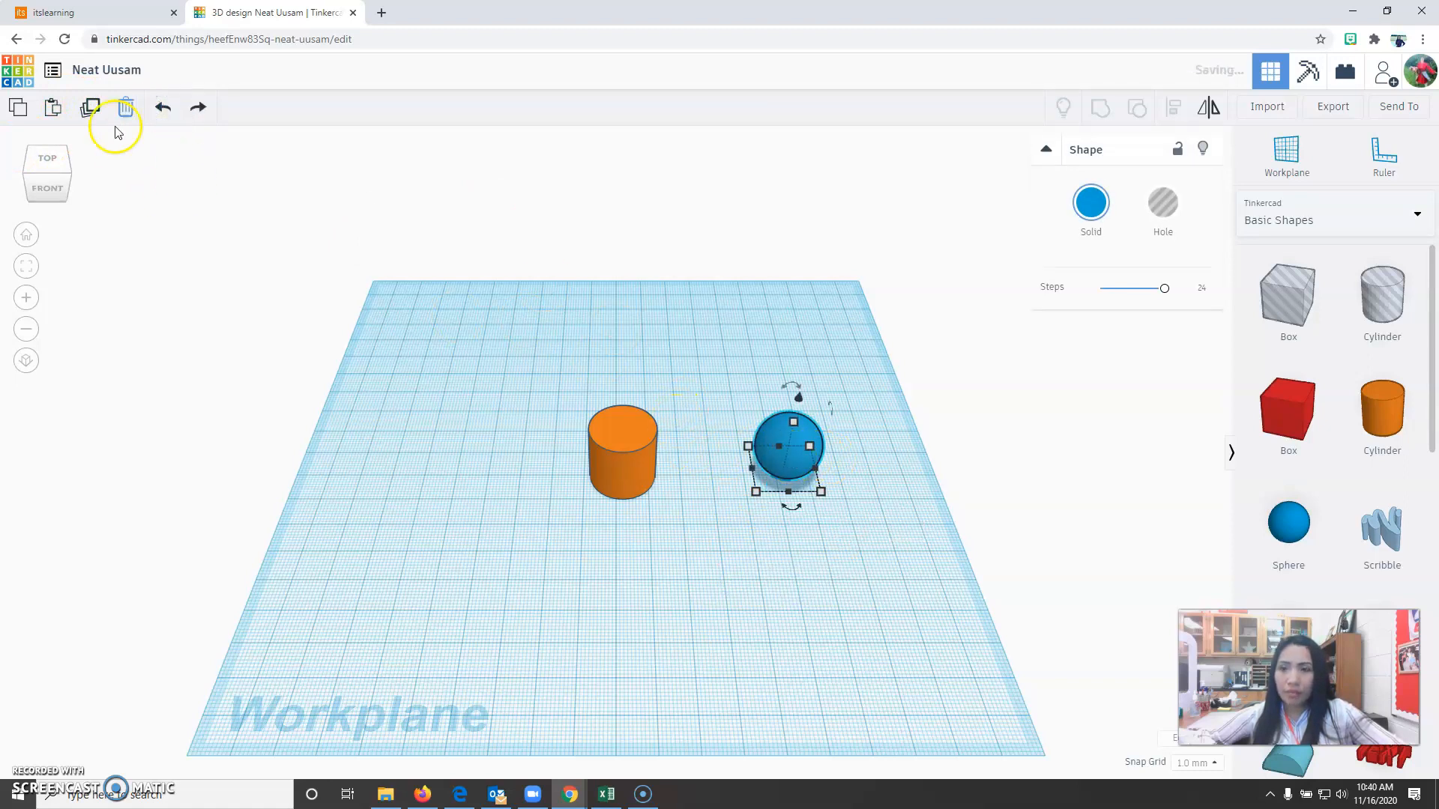
left_click(90, 106)
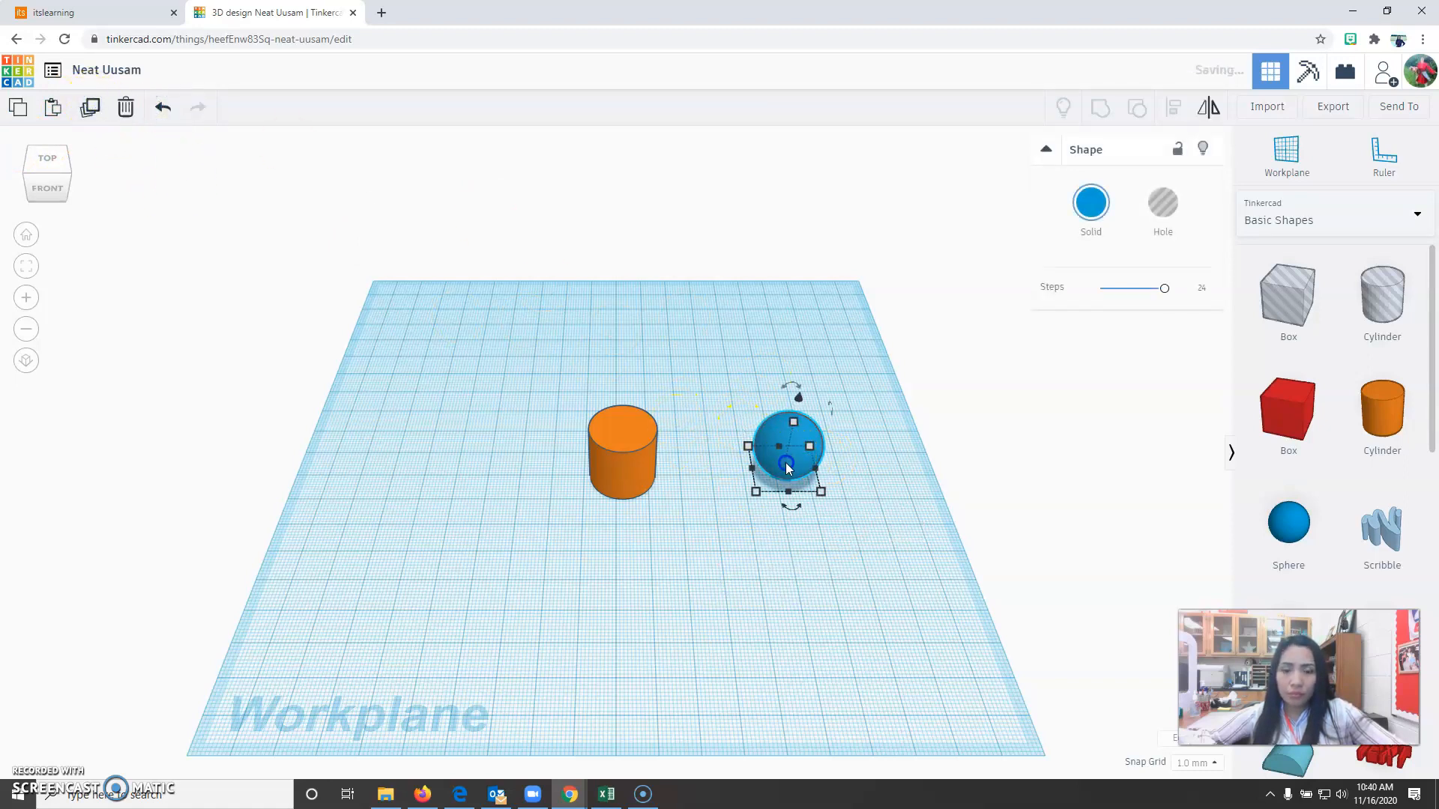
left_click(778, 639)
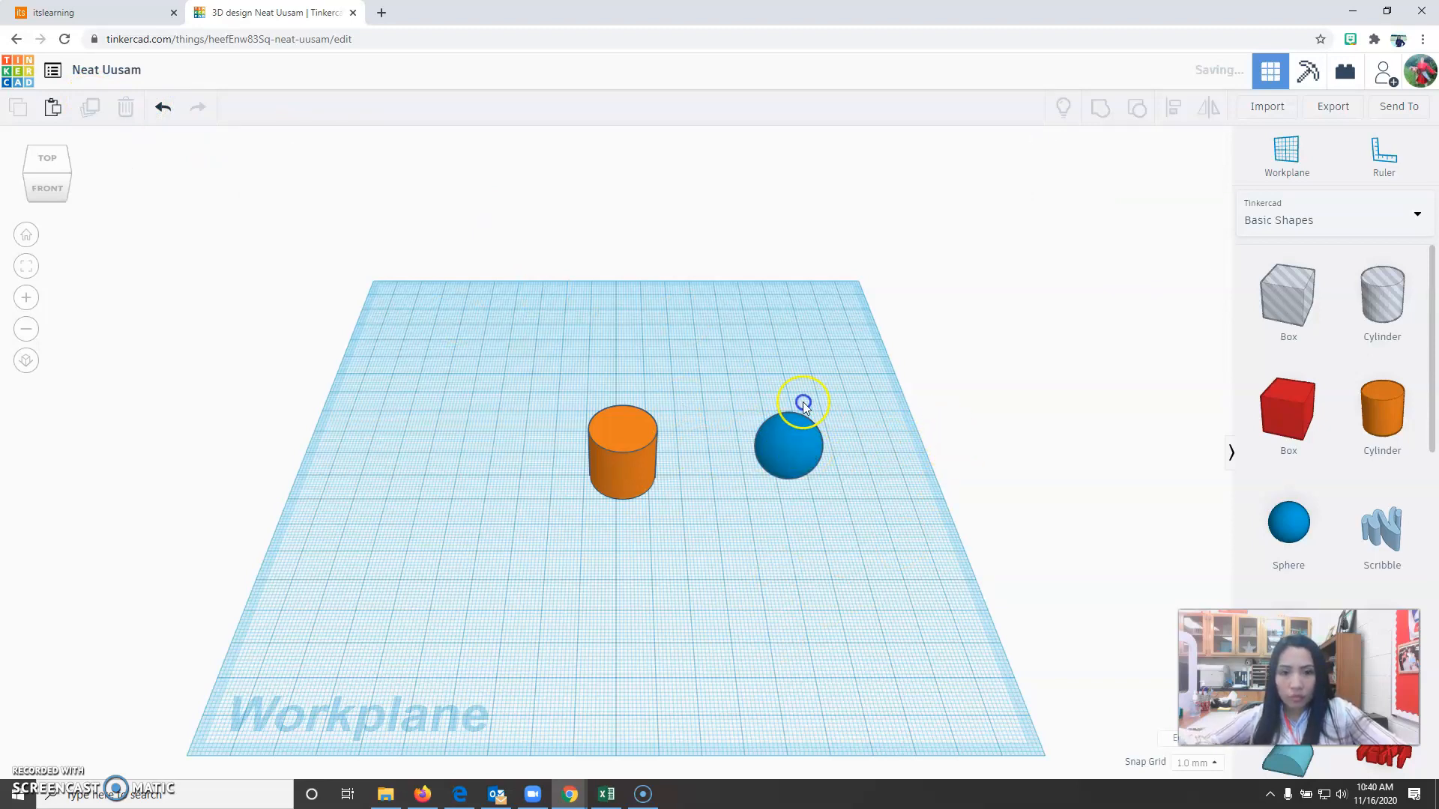
left_click_drag(819, 428, 708, 344)
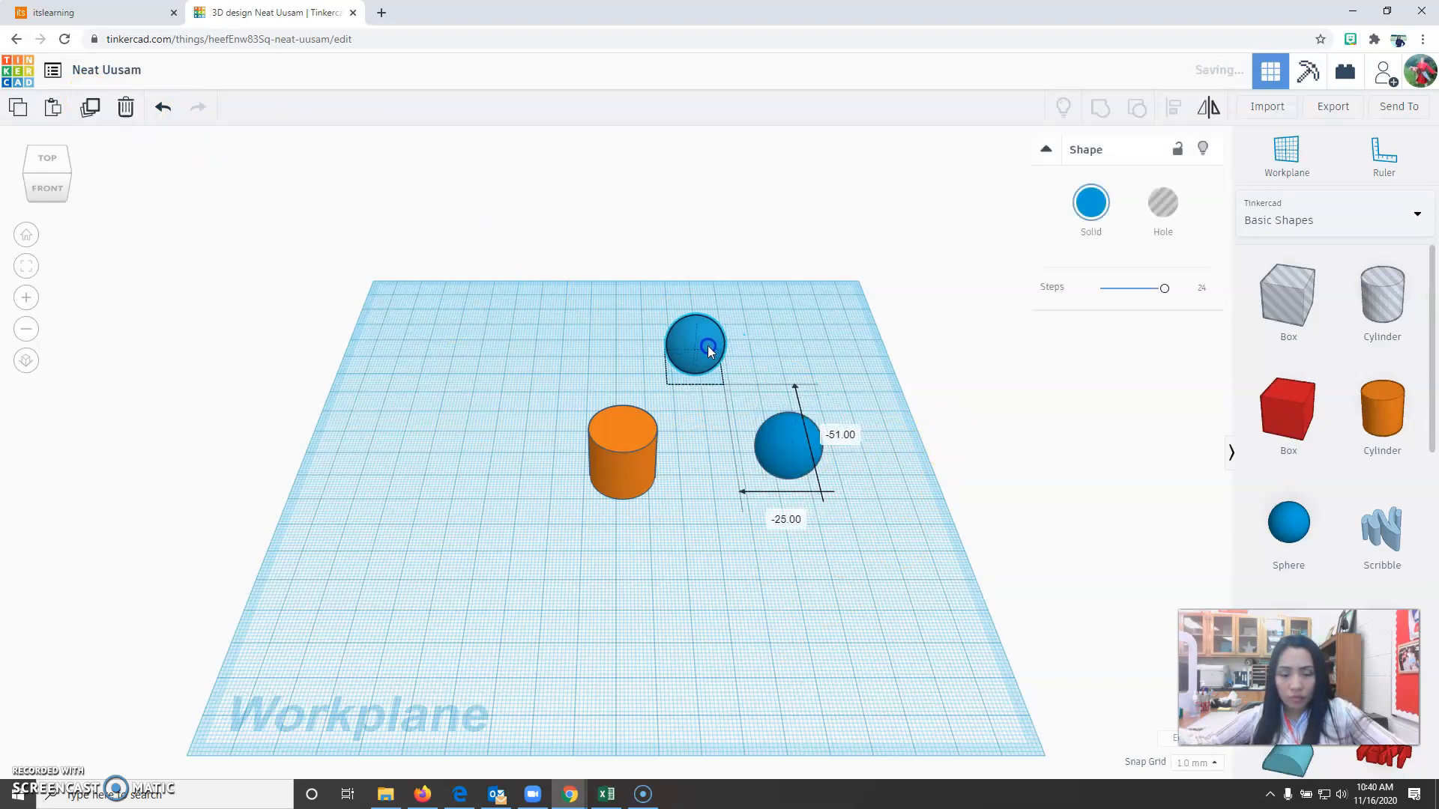
left_click(839, 592)
Raise the cylinder 10 mm above the workplane.
left_click(620, 456)
left_click_drag(623, 404, 622, 351)
left_click(730, 433)
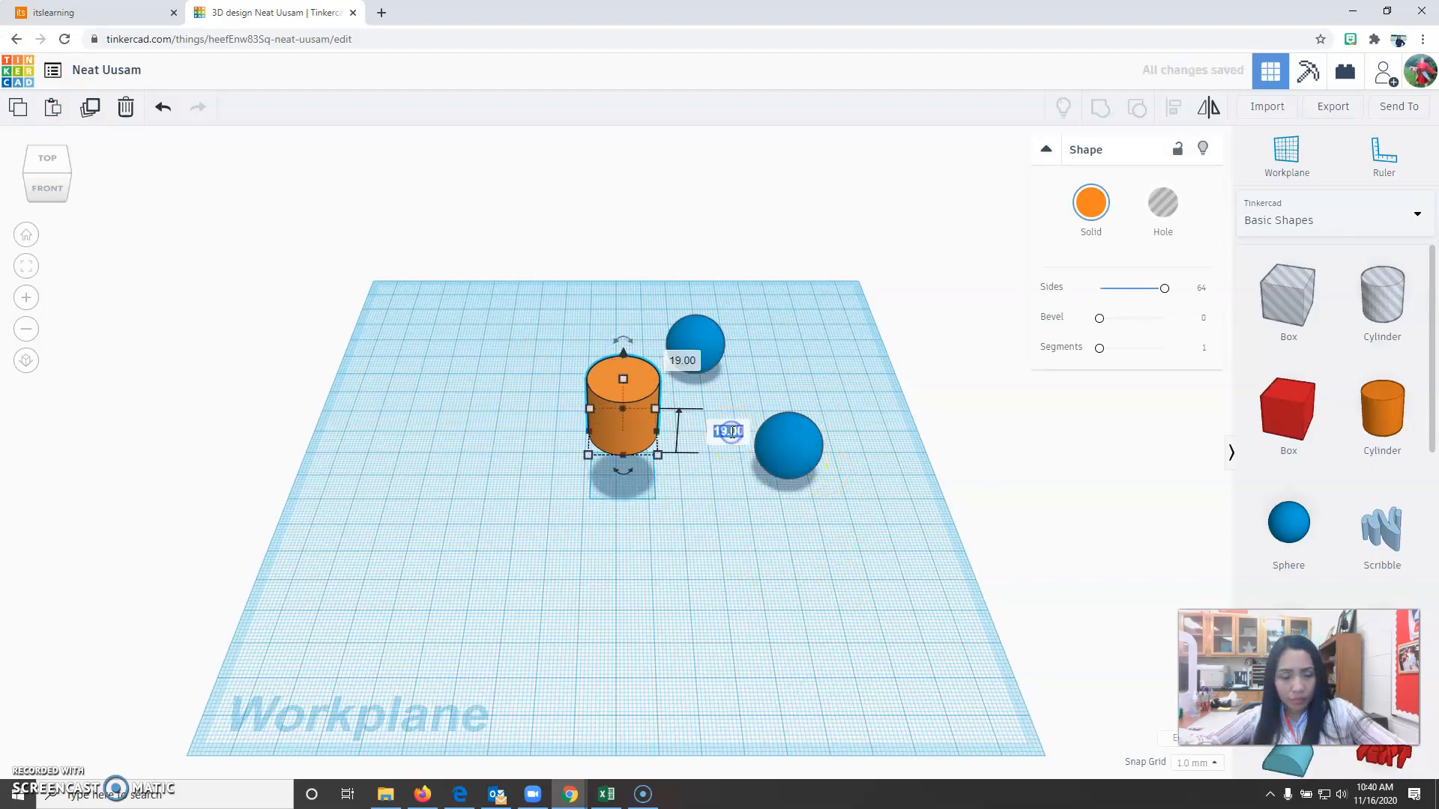
type("10")
key("Return")
Raise the rear sphere 20 mm above the workplane.
left_click_drag(522, 308, 816, 580)
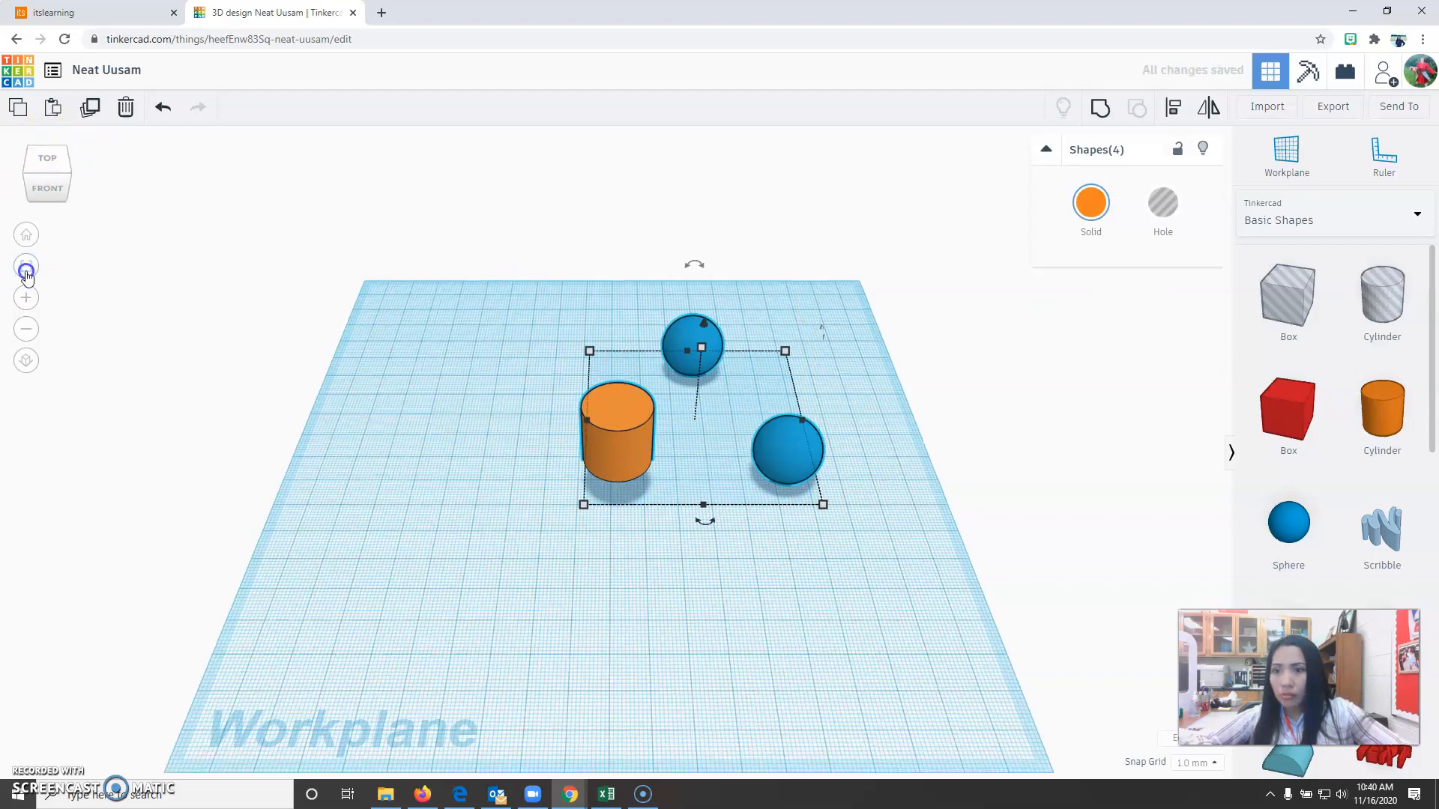
left_click(27, 270)
left_click(809, 762)
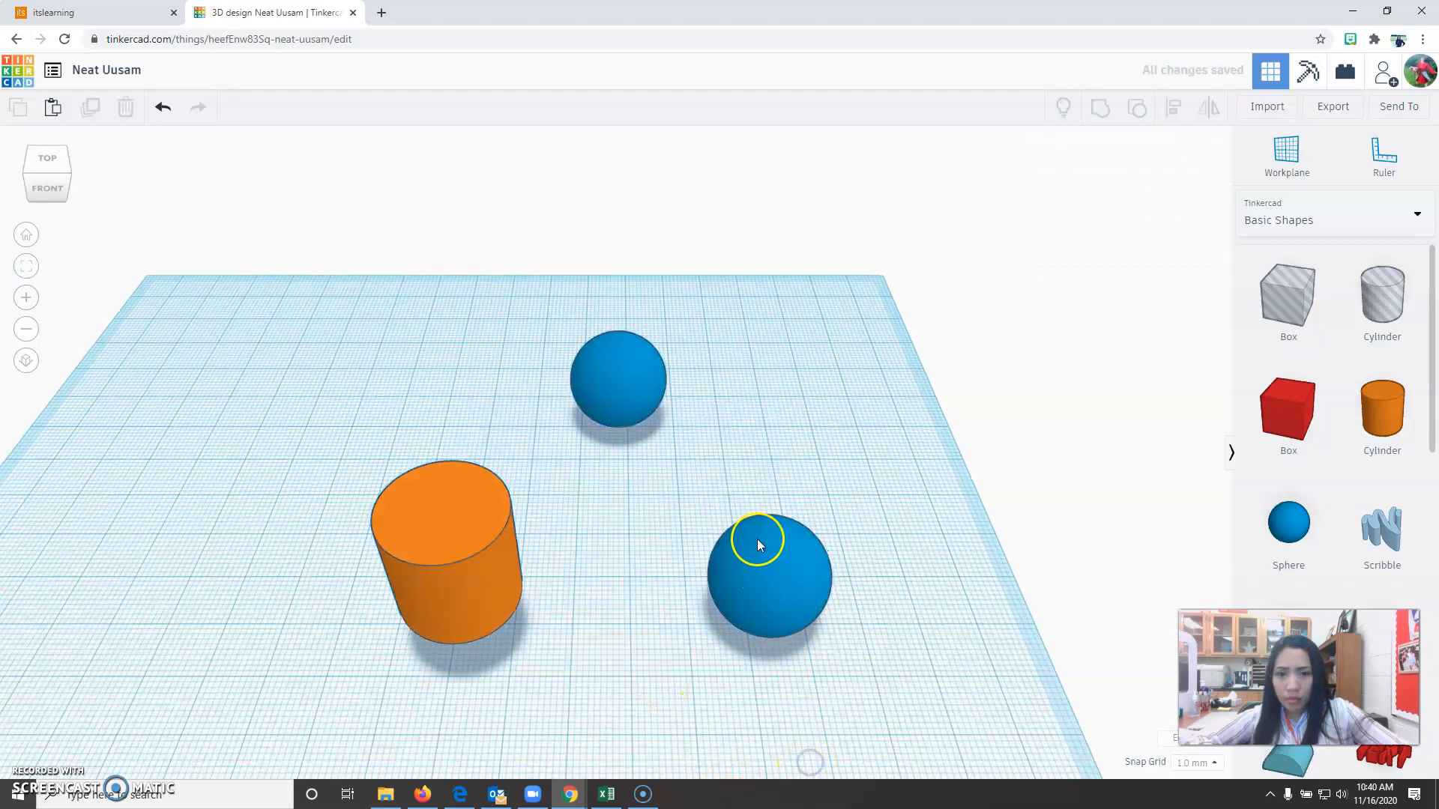
left_click(614, 357)
left_click_drag(609, 285, 607, 275)
left_click(742, 372)
type("20")
key("Return")
left_click(637, 497)
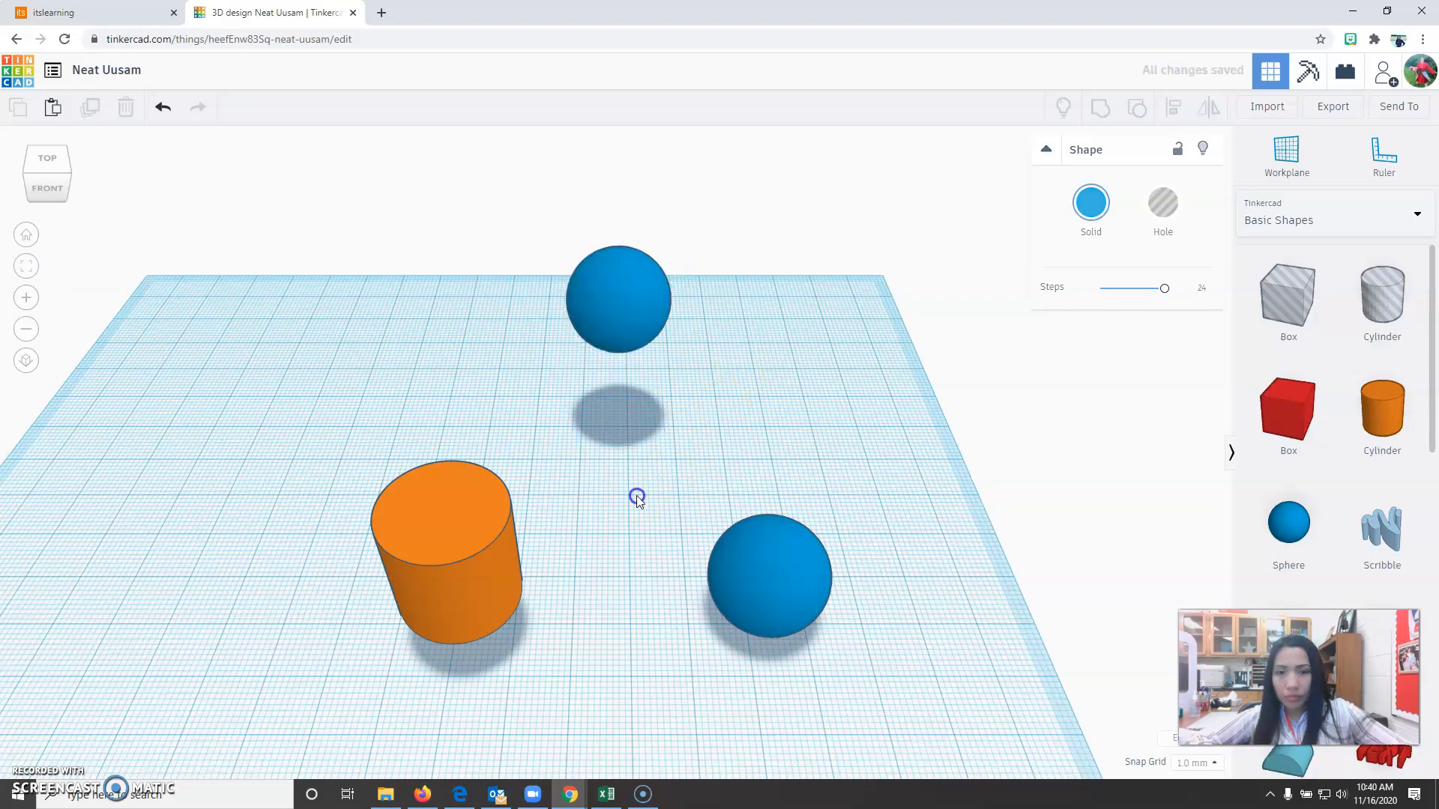
Move a front sphere underneath the raised cylinder and delete the spare sphere left beside it.
left_click_drag(771, 606, 448, 631, "alt")
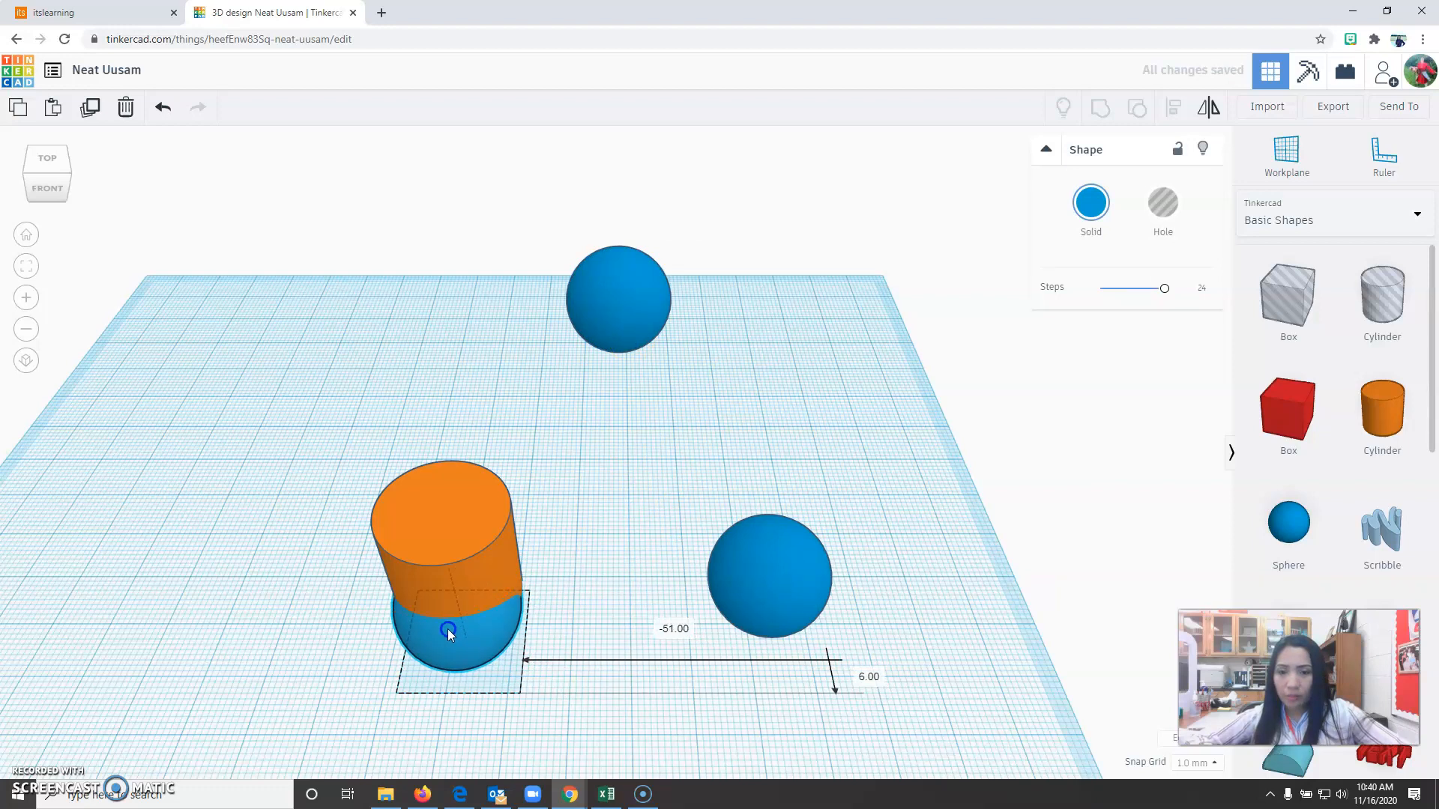
left_click(838, 604)
left_click_drag(670, 488, 848, 642)
key("Delete")
Move the raised sphere onto the cylinder's top and centre-align all three shapes into an upright capsule.
left_click_drag(641, 346, 451, 551)
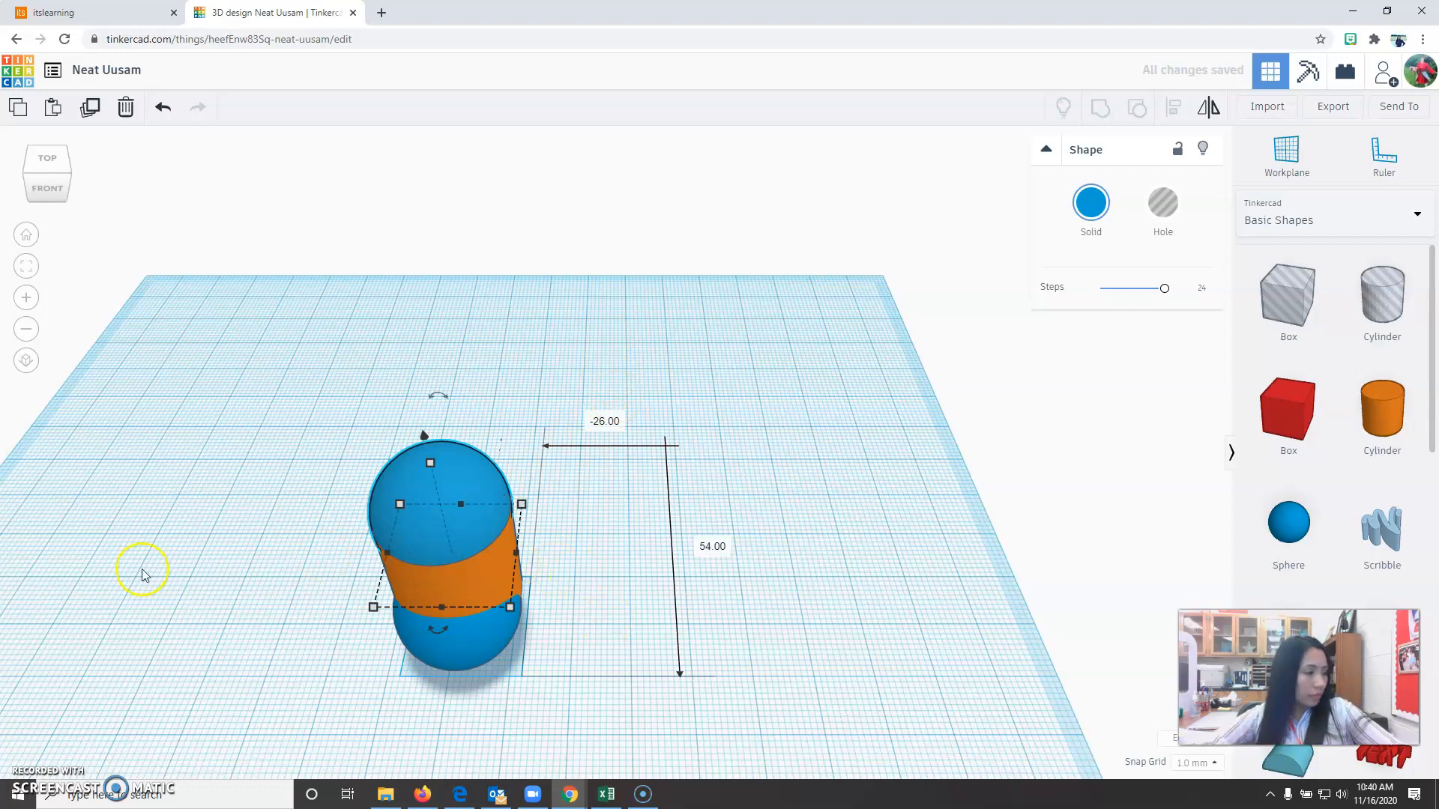
left_click(48, 159)
left_click(712, 720)
left_click_drag(285, 488, 700, 723)
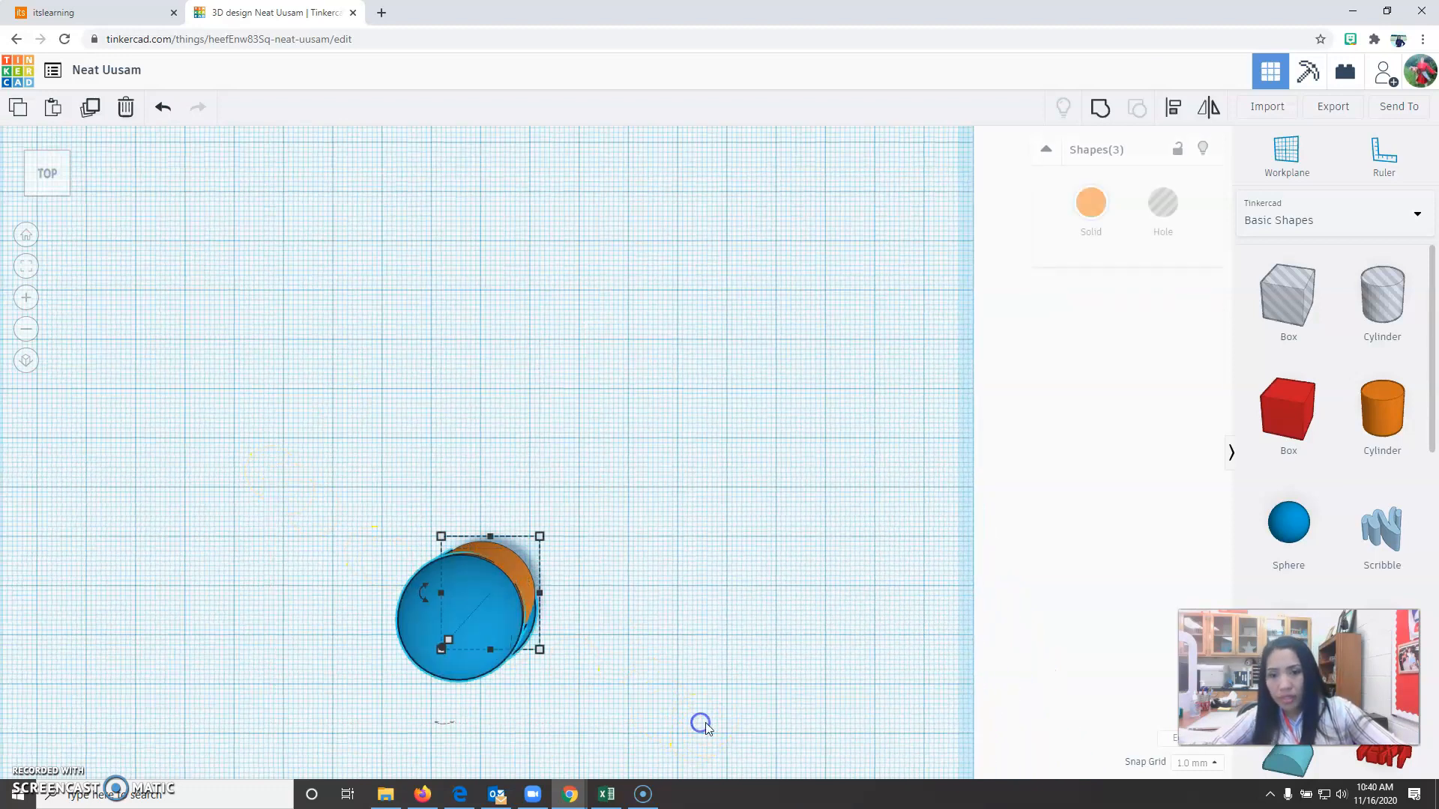
left_click(1176, 122)
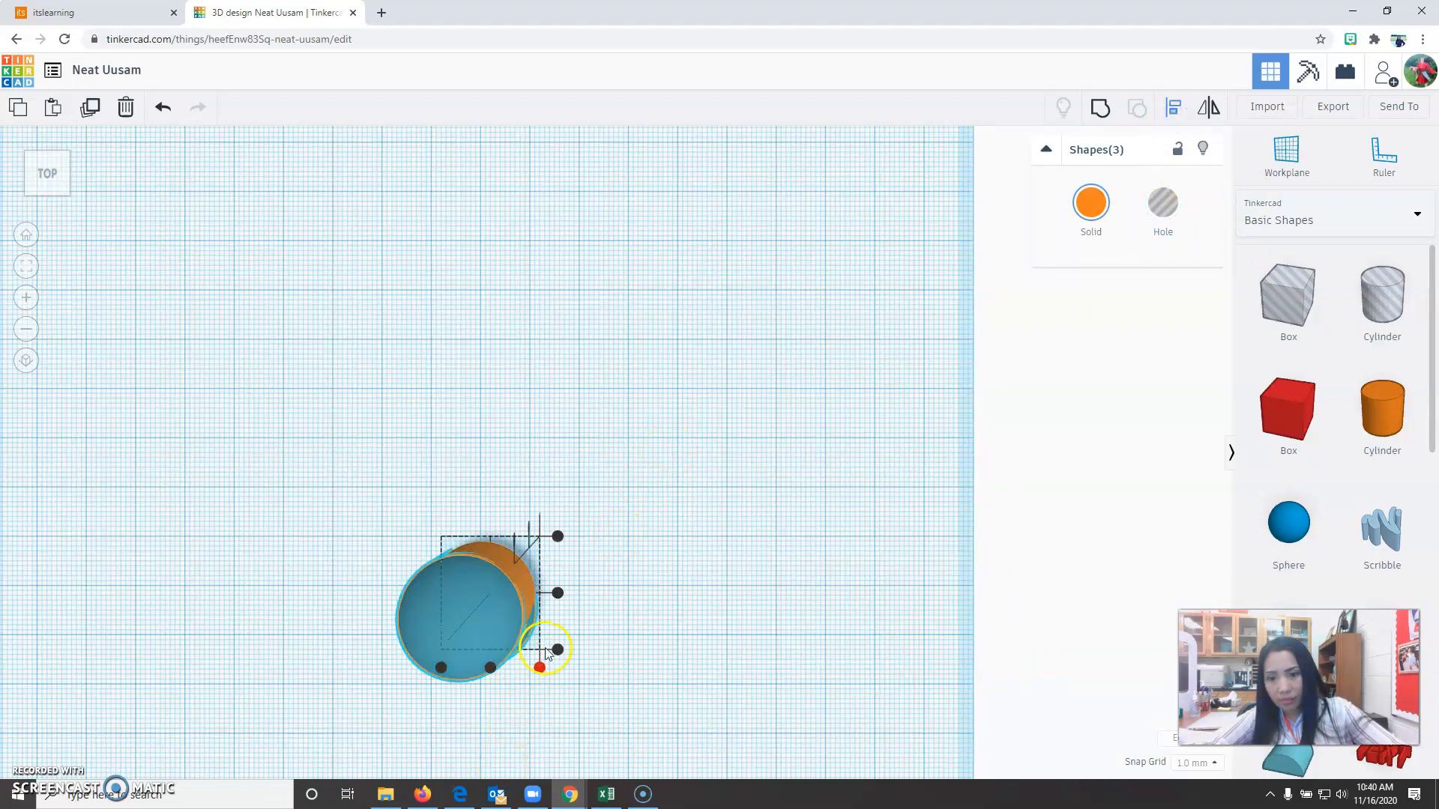
left_click(557, 594)
right_click_drag(525, 745, 299, 405)
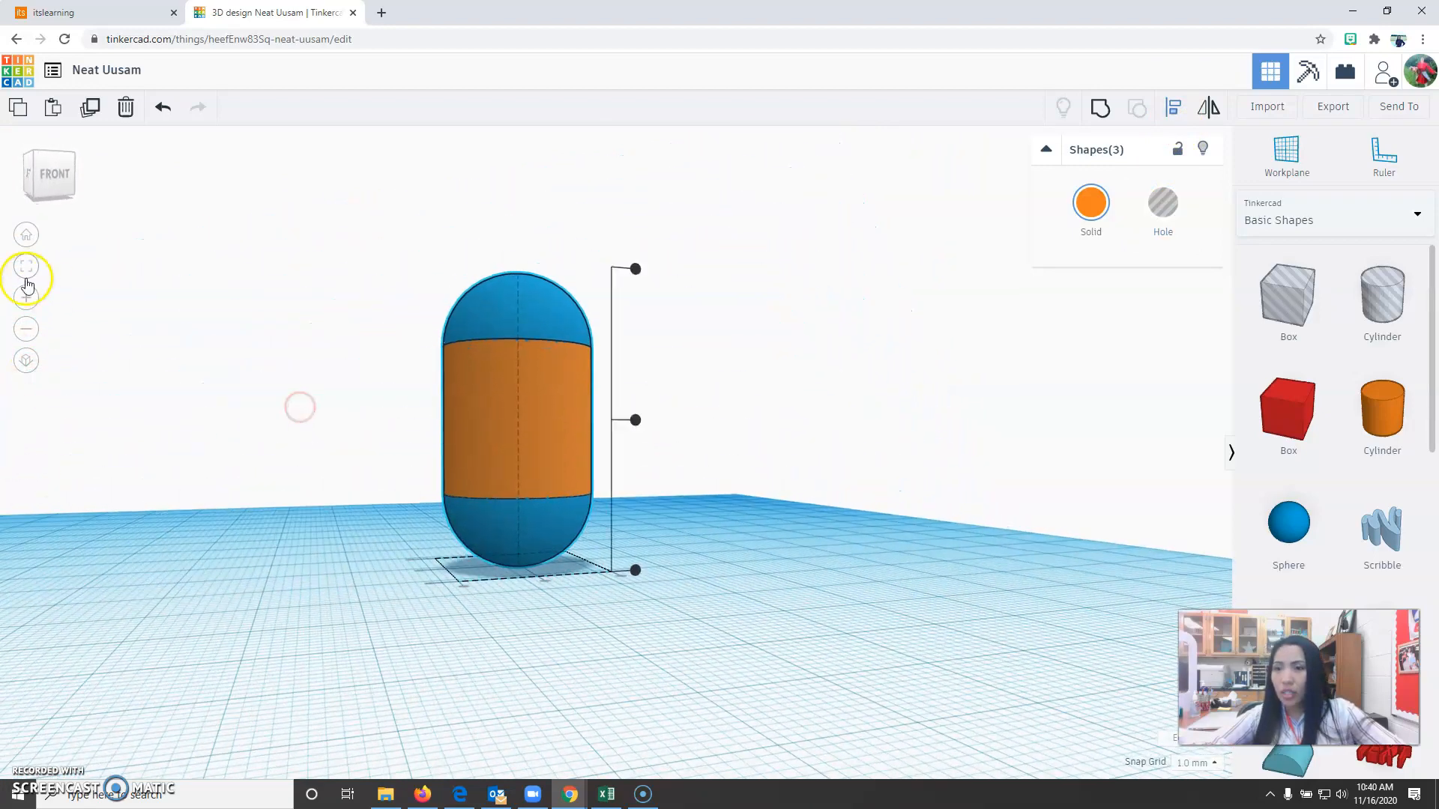
left_click(26, 235)
left_click(581, 553)
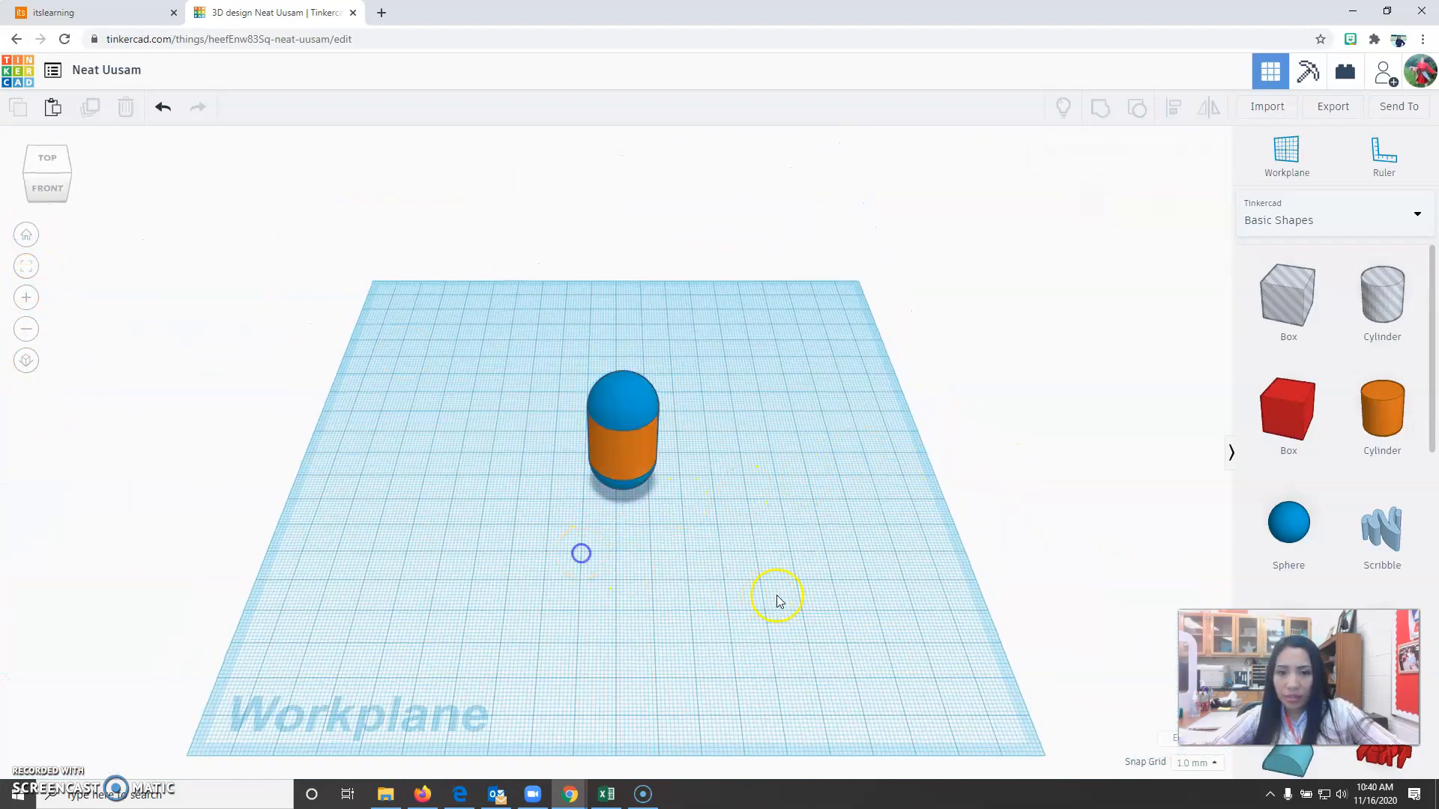
Duplicate the capsule, offset the copy diagonally toward the front right, and repeat the duplication twice at the same spacing.
left_click_drag(484, 304, 879, 689)
left_click(91, 107)
left_click(624, 443)
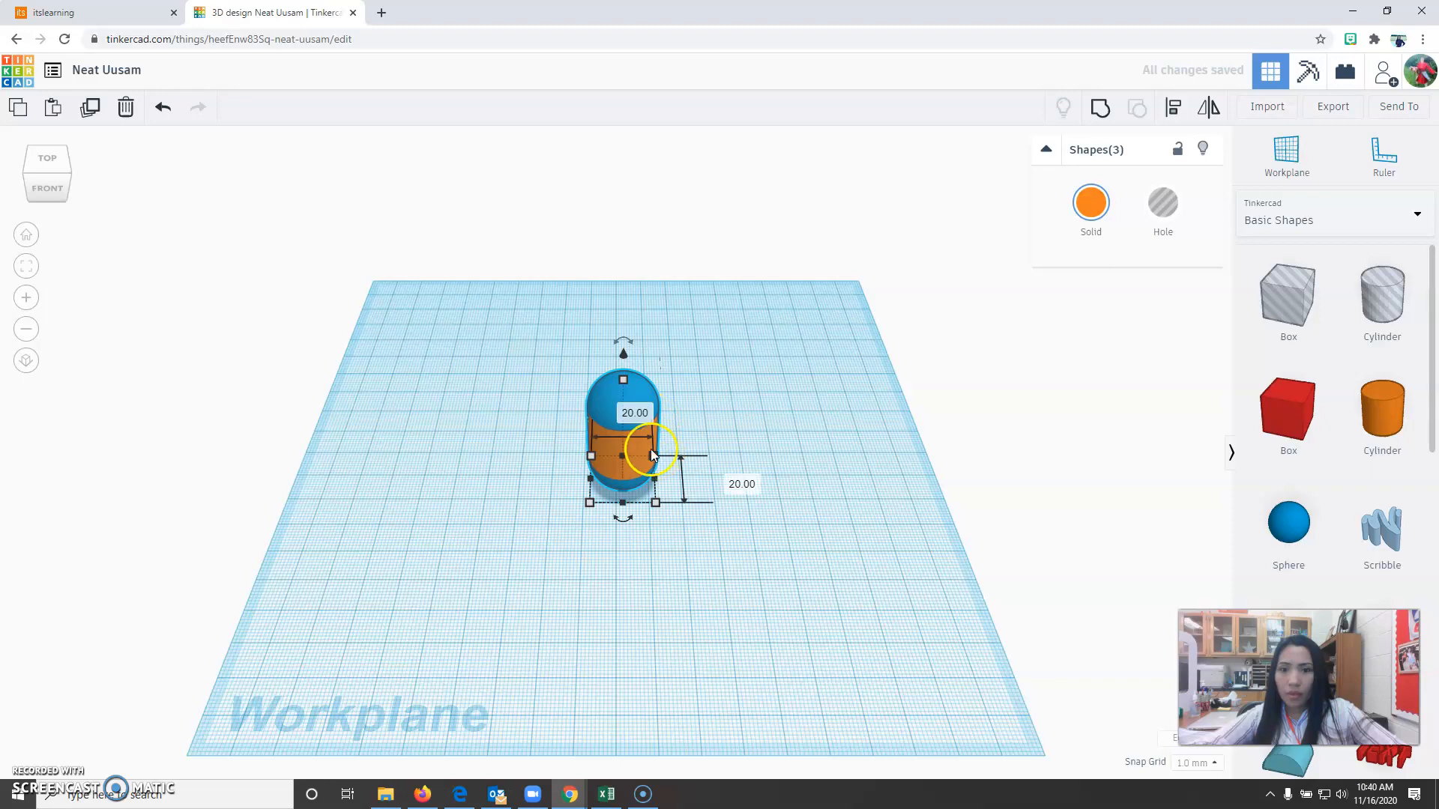
left_click_drag(650, 448, 777, 536)
left_click(90, 107)
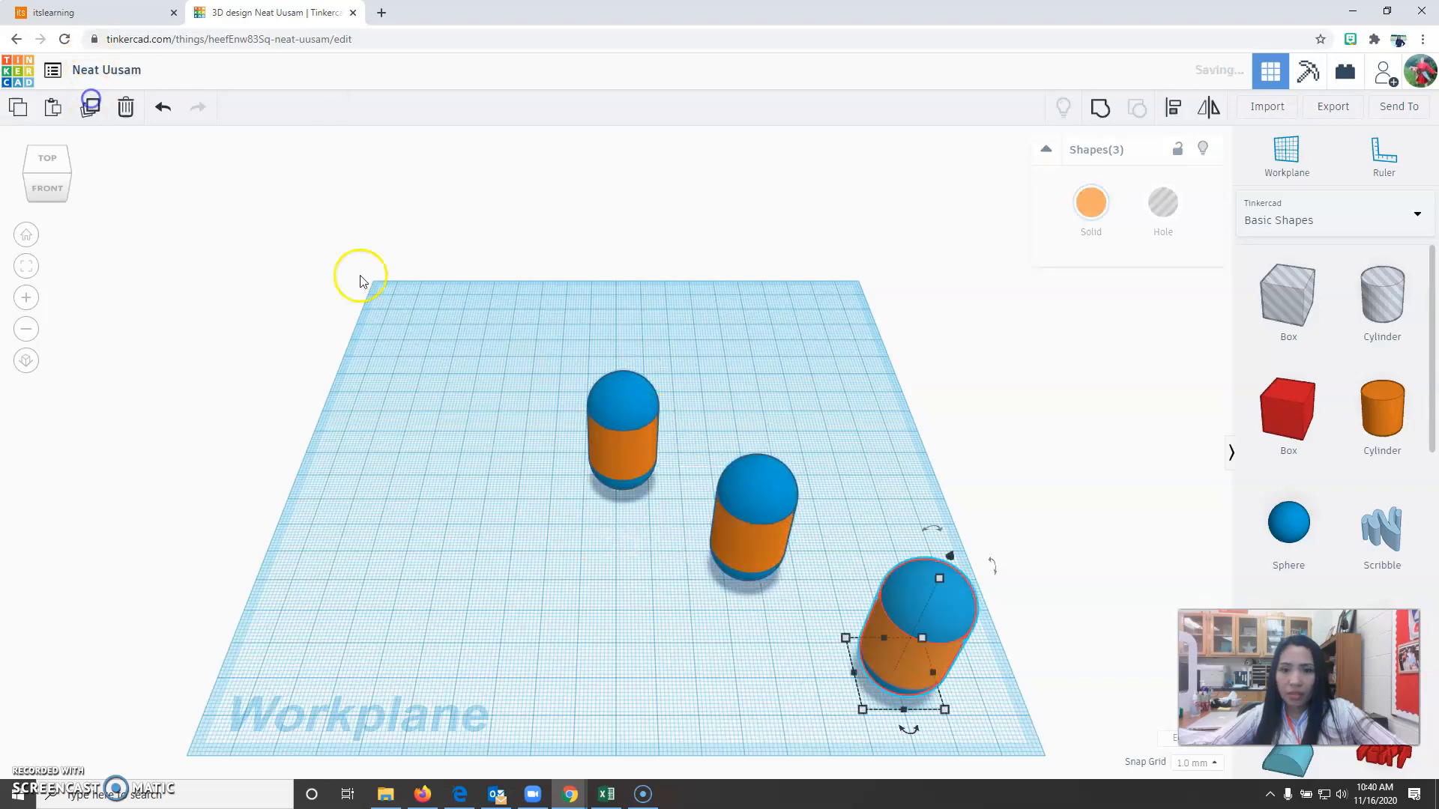
left_click(91, 107)
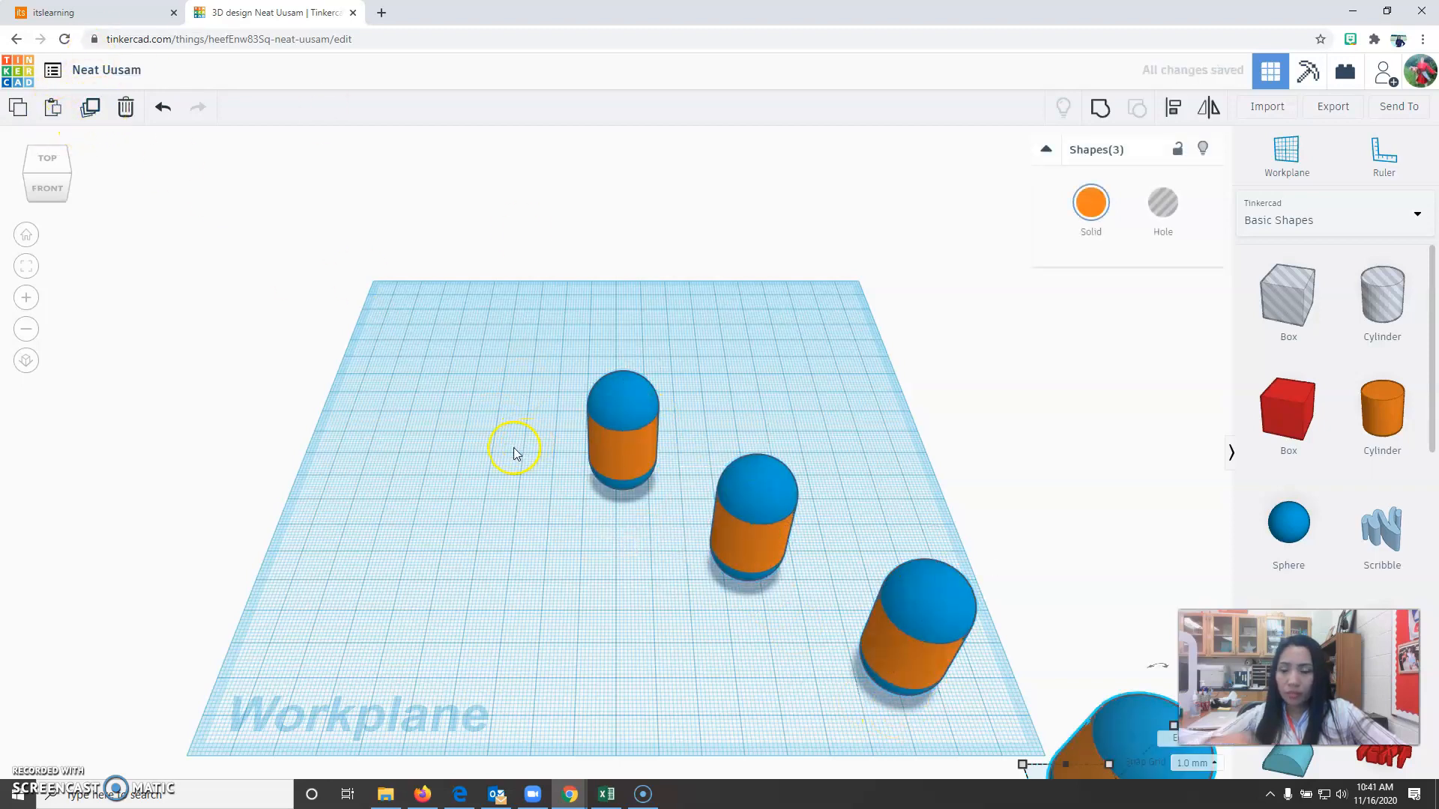
left_click(553, 620)
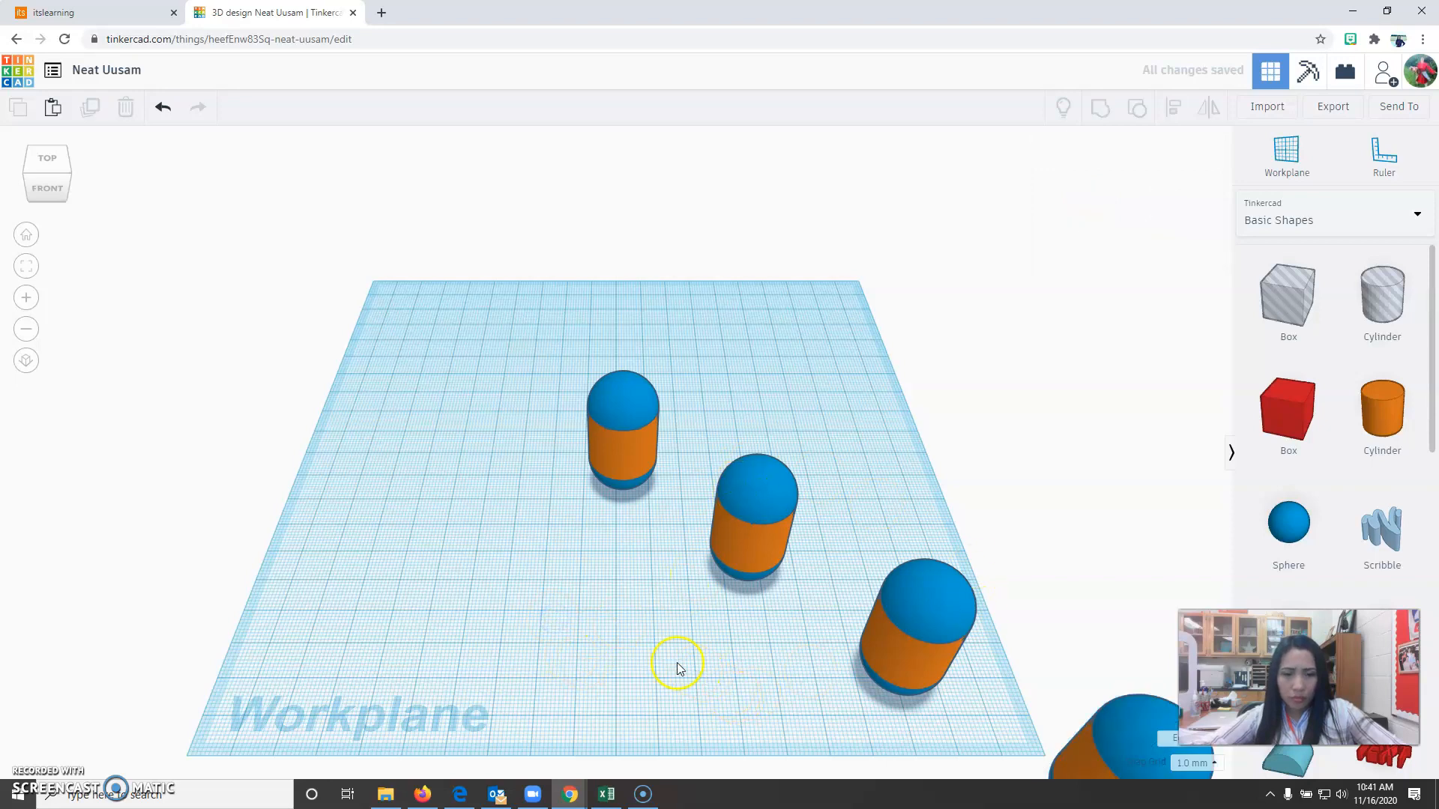
Move the three capsule copies together toward the back of the workplane, behind the original capsule.
scroll(673, 662, "down", 3)
left_click_drag(668, 446, 1022, 758)
left_click_drag(815, 595, 697, 379)
left_click(529, 533)
left_click_drag(555, 380, 658, 524)
left_click_drag(623, 452, 559, 538)
left_click(163, 107)
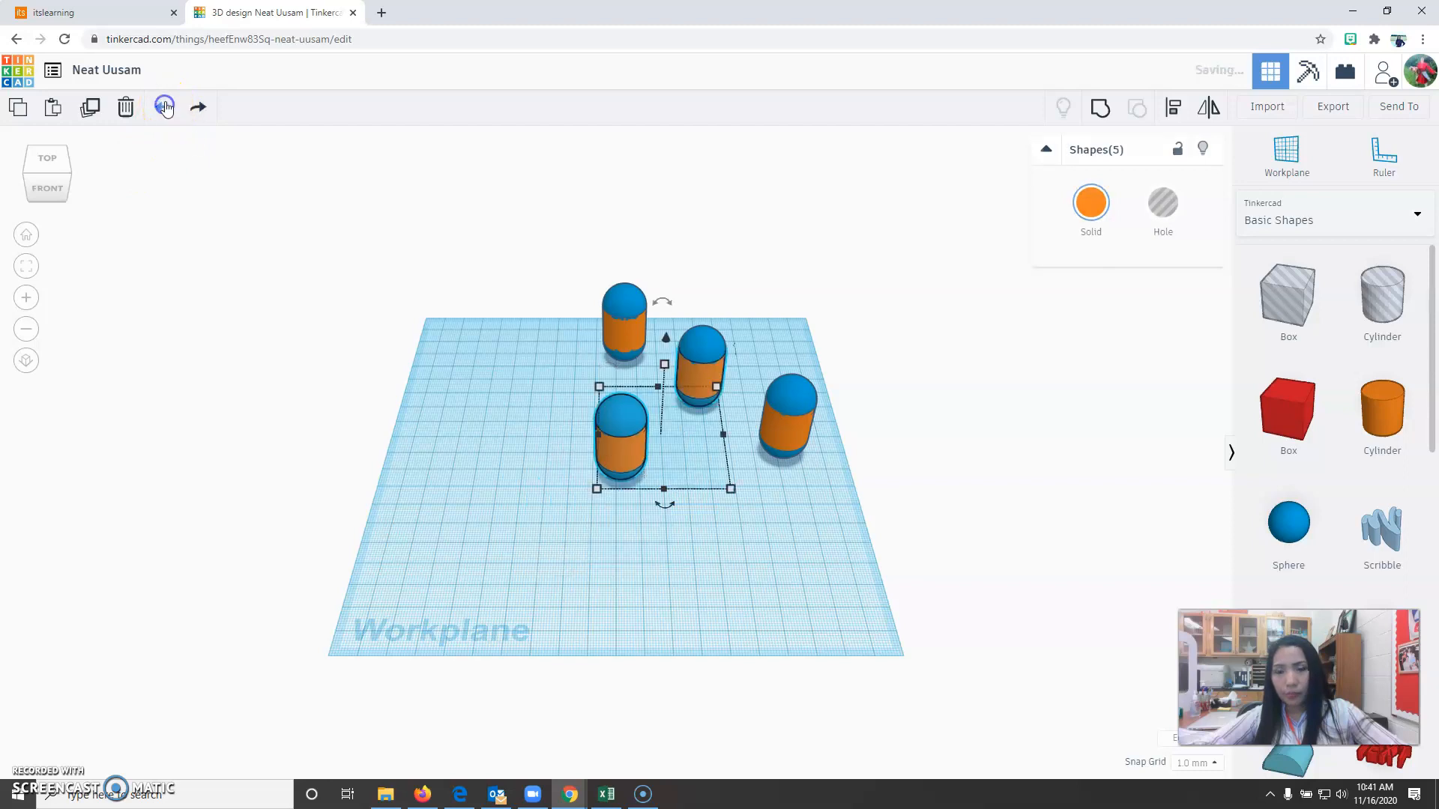
left_click(687, 635)
Move the original capsule about 34 mm toward the front and 10 mm to the left, away from the copies.
left_click_drag(668, 515, 668, 515)
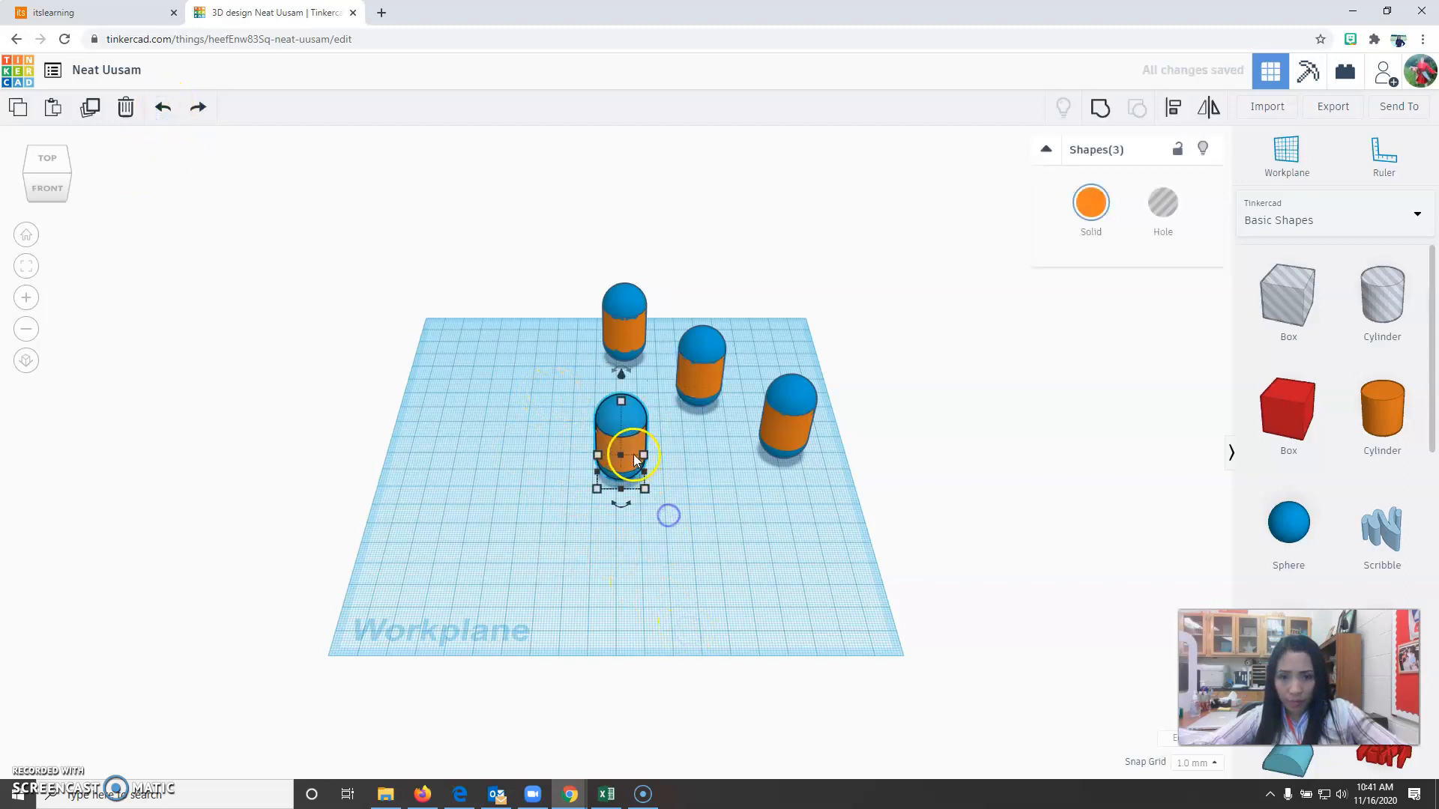
left_click_drag(632, 454, 609, 517)
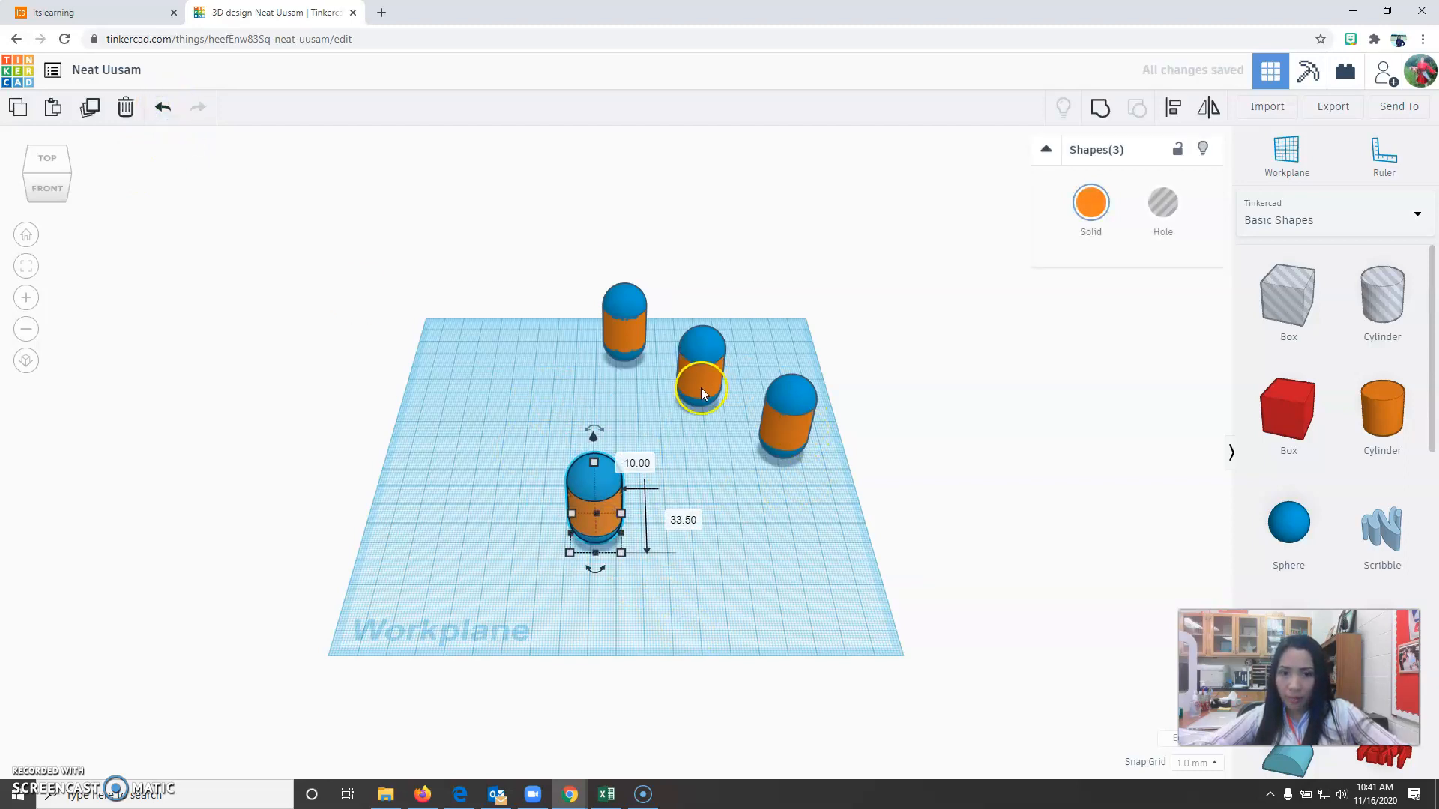
left_click(704, 602)
Group the front capsule's parts into one body and size it to 22 mm wide, 16 mm deep and 32 mm high.
scroll(588, 532, "up", 3)
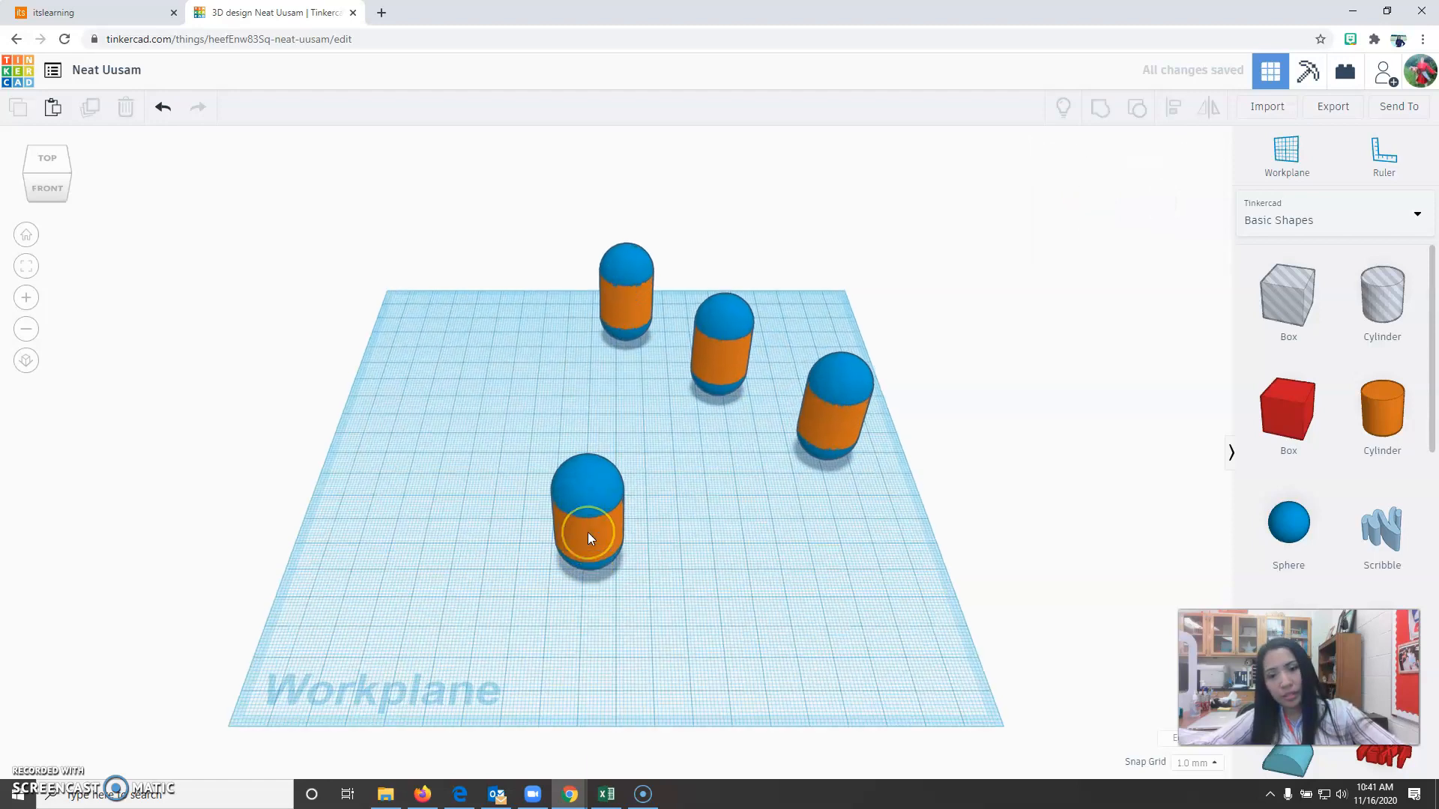
left_click_drag(482, 425, 676, 626)
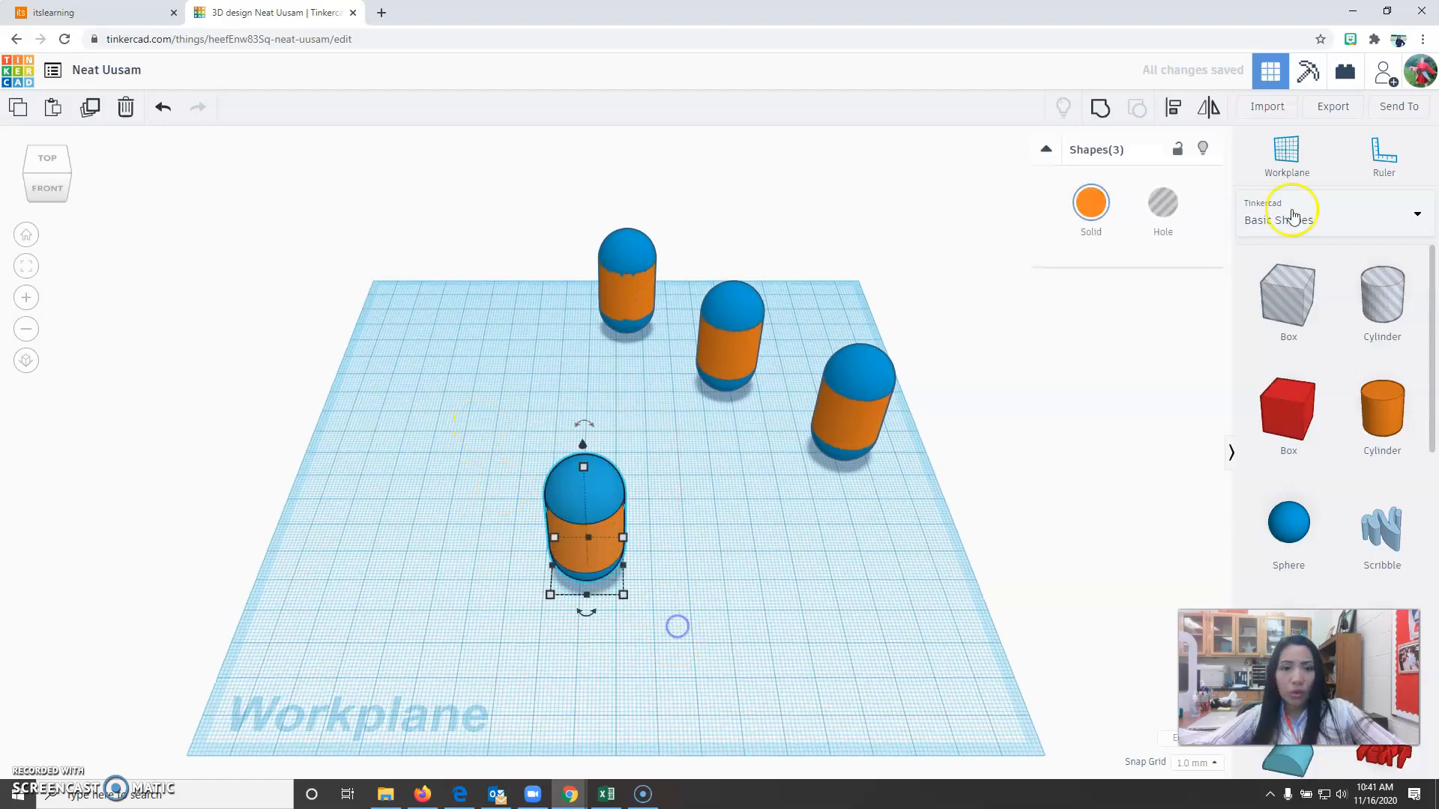
key("ctrl+g")
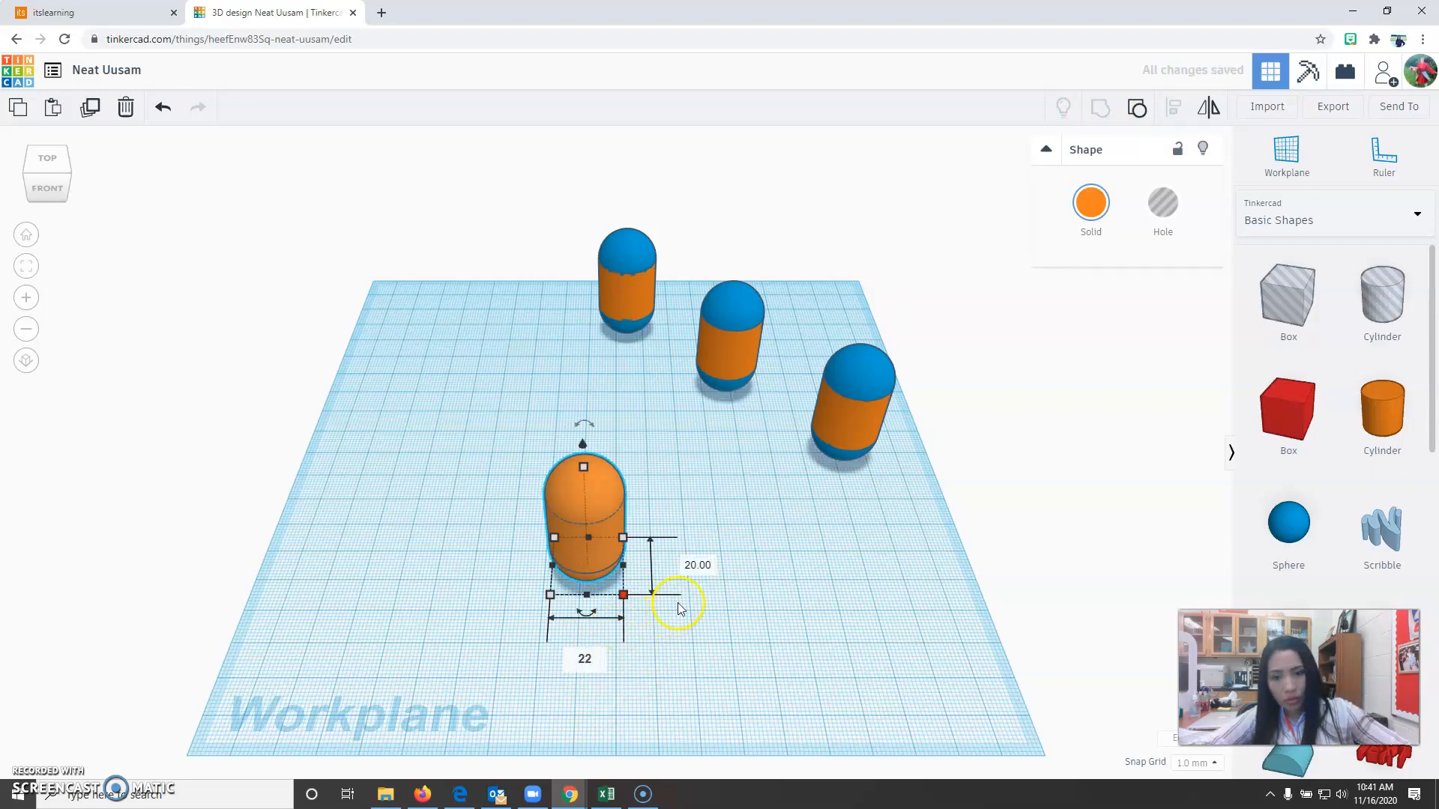
left_click(697, 564)
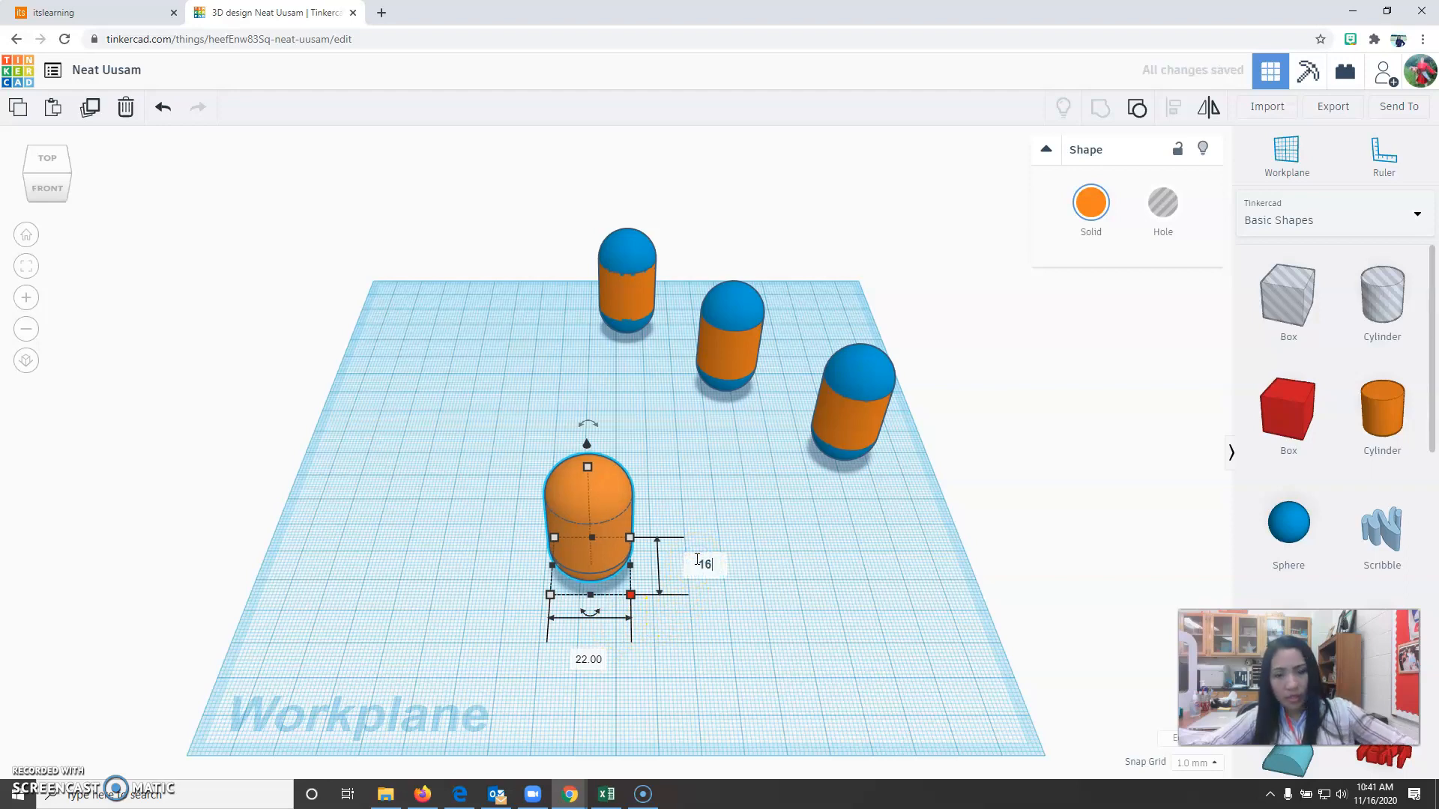
key("Return")
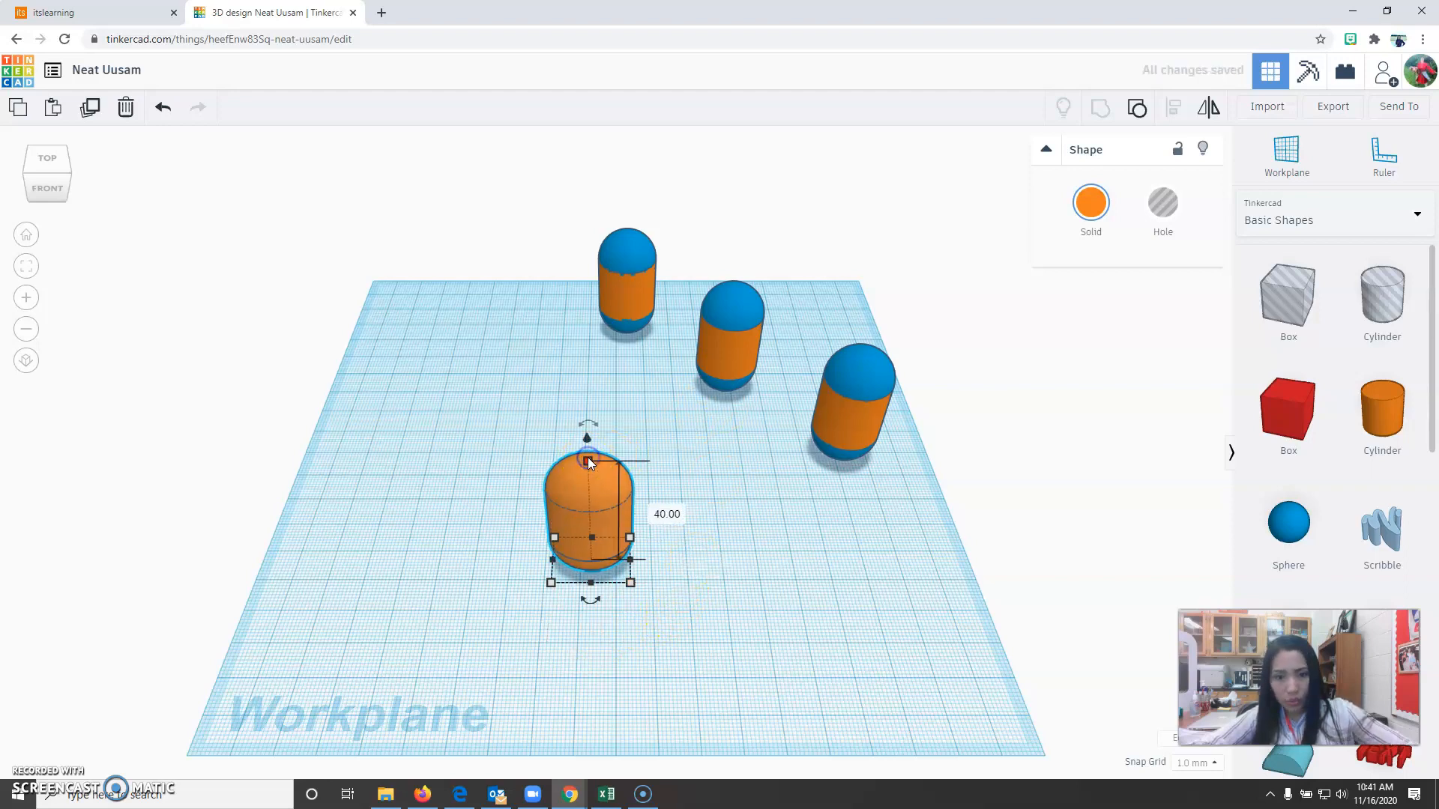
left_click(660, 512)
type("3")
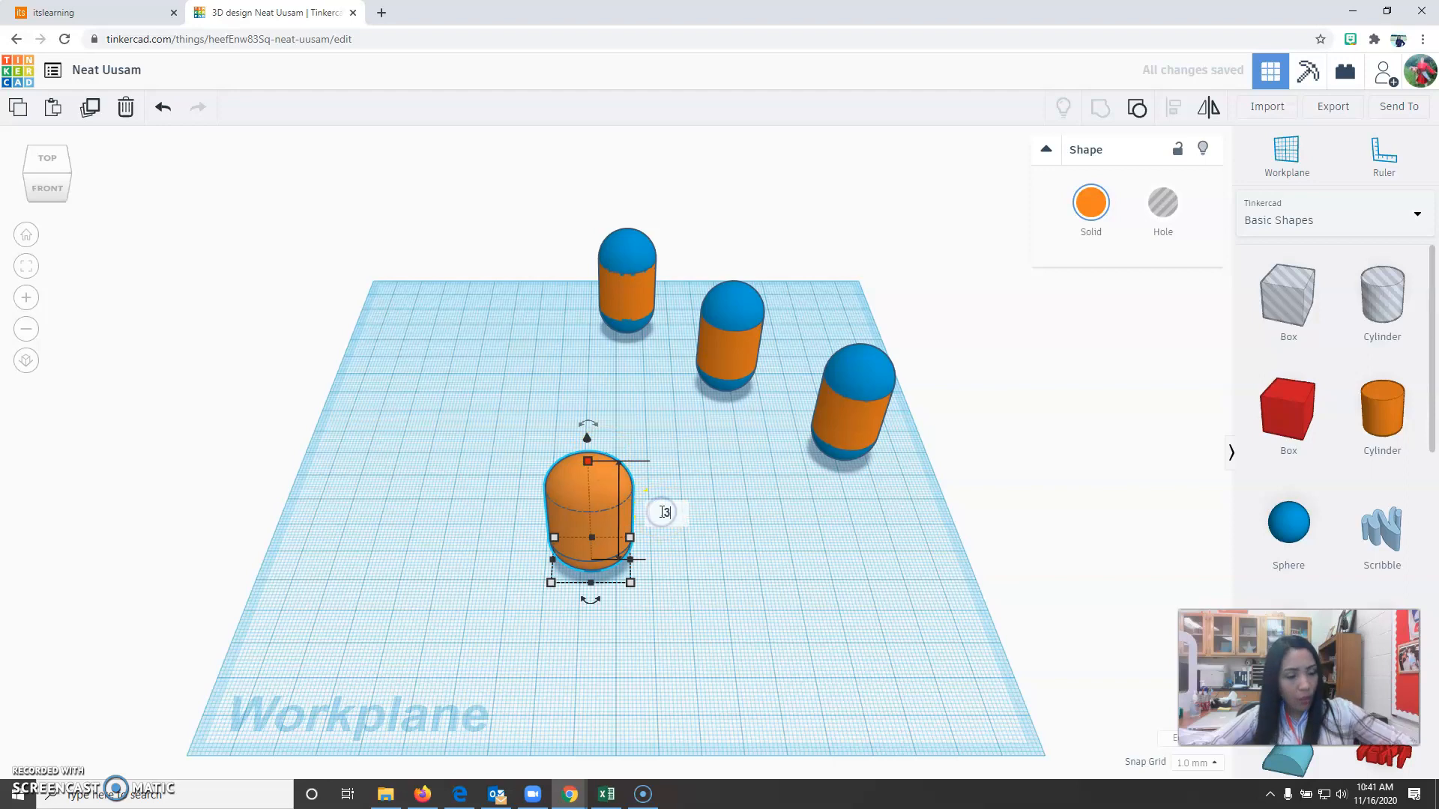
type("2")
key("Return")
left_click(606, 616)
Raise the grouped body 8 mm above the workplane.
left_click(619, 546)
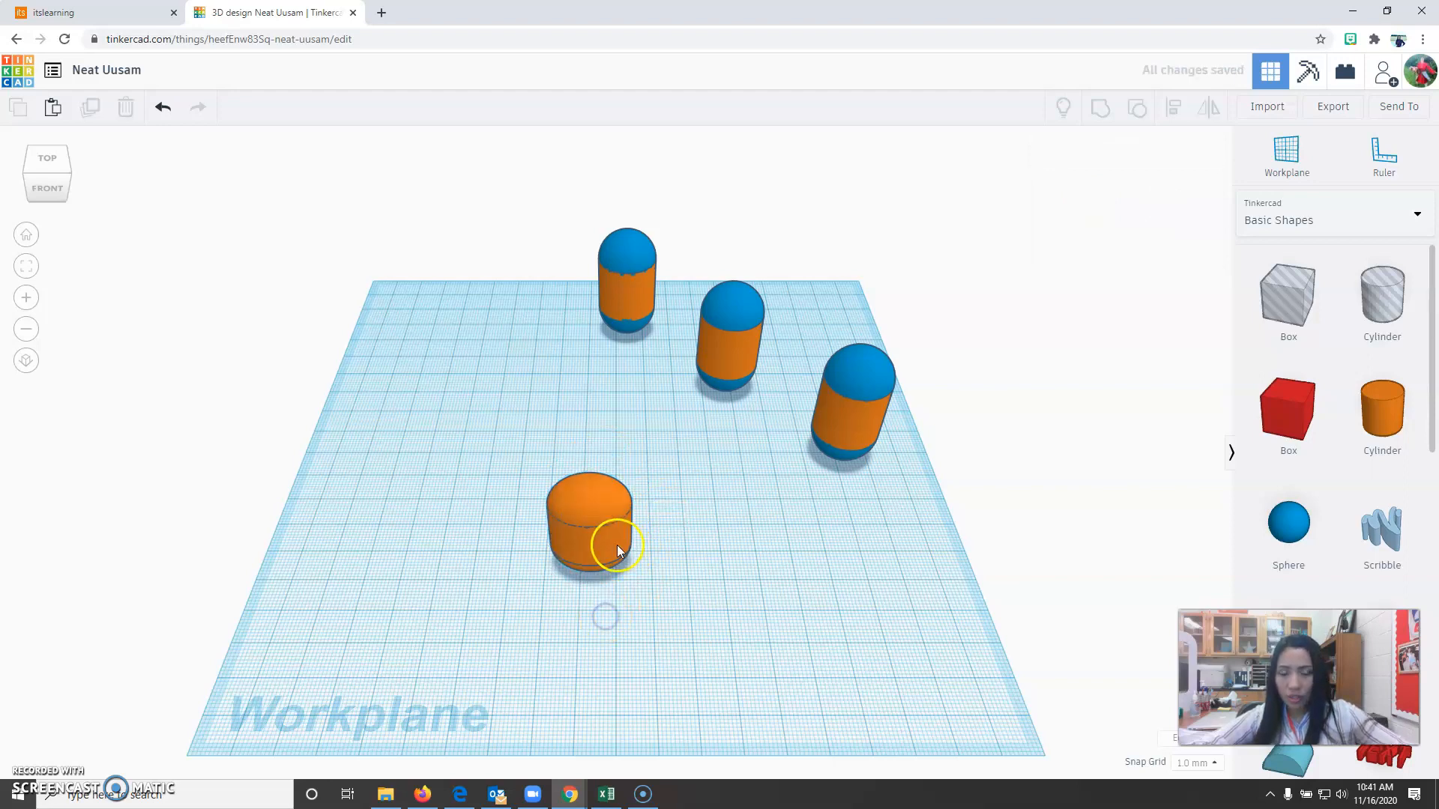
left_click_drag(588, 465, 589, 418)
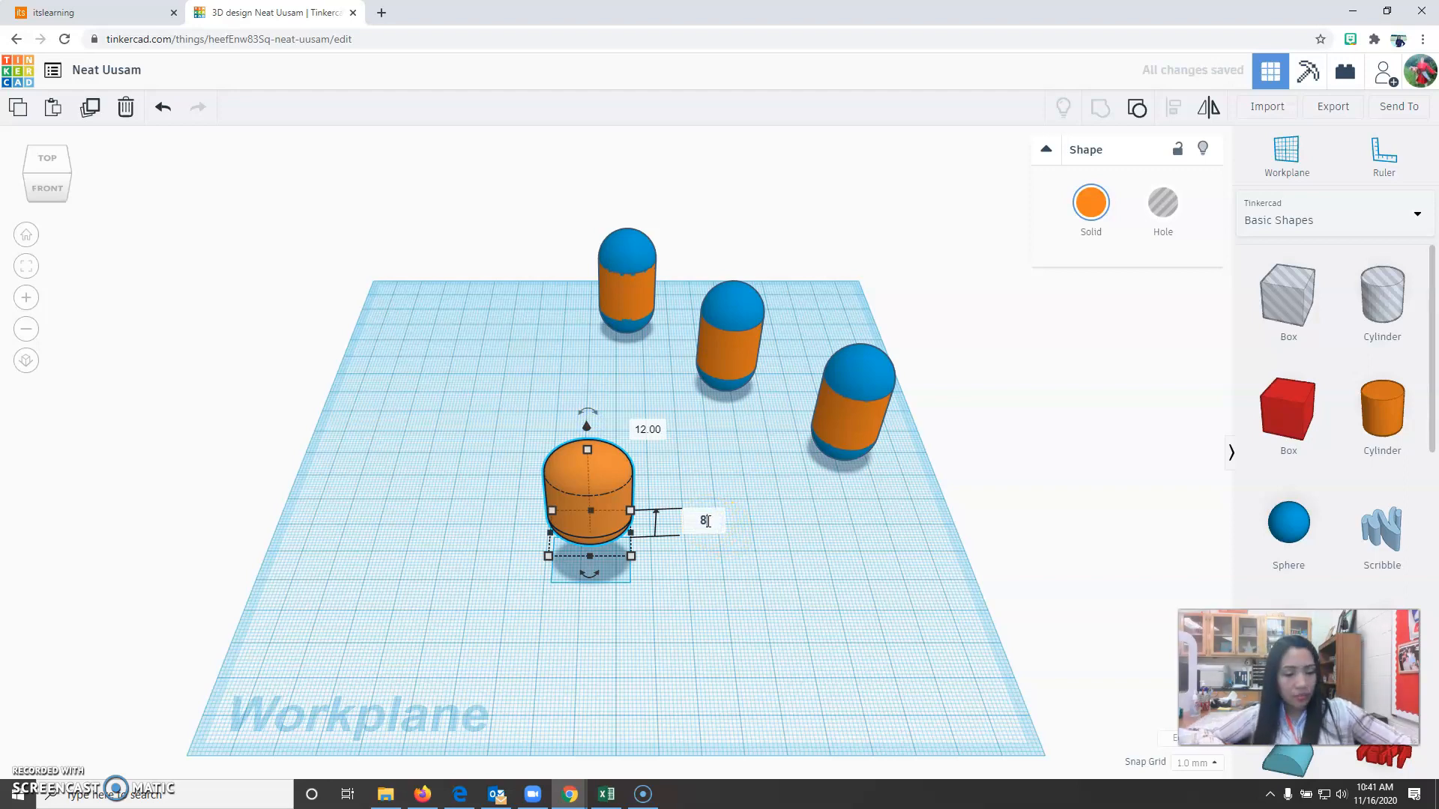
key("Return")
left_click(634, 634)
Move the frontmost of the three capsule copies toward the front of the workplane, to the right of the raised body.
left_click_drag(811, 311, 937, 547)
left_click_drag(846, 400, 803, 546)
left_click(899, 649)
left_click(829, 496)
left_click(922, 556)
right_click_drag(893, 616, 901, 569)
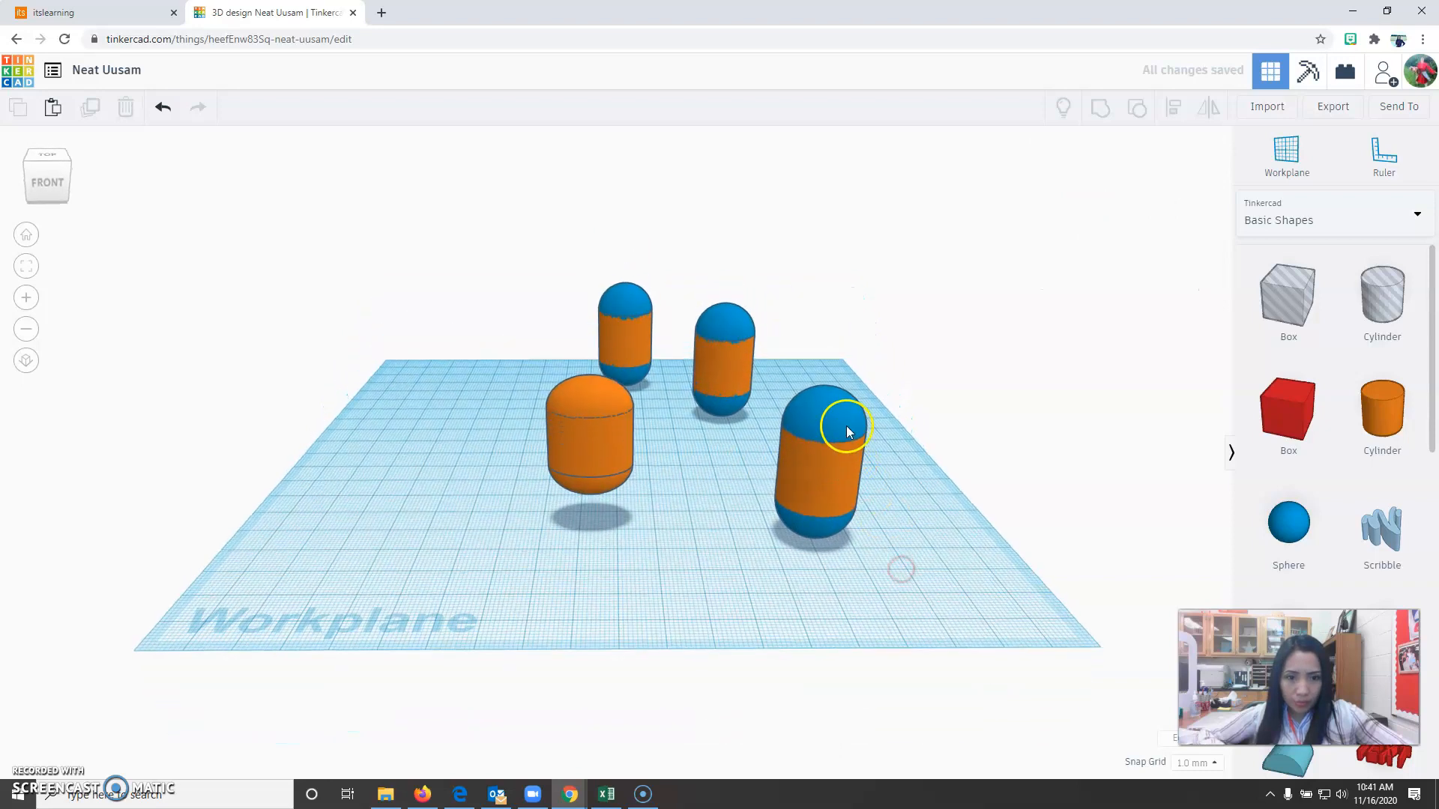
Delete the top sphere of the front right capsule and group its cylinder and bottom sphere into a leg.
left_click(848, 433)
key("Delete")
left_click_drag(759, 408, 891, 596)
left_click(1112, 110)
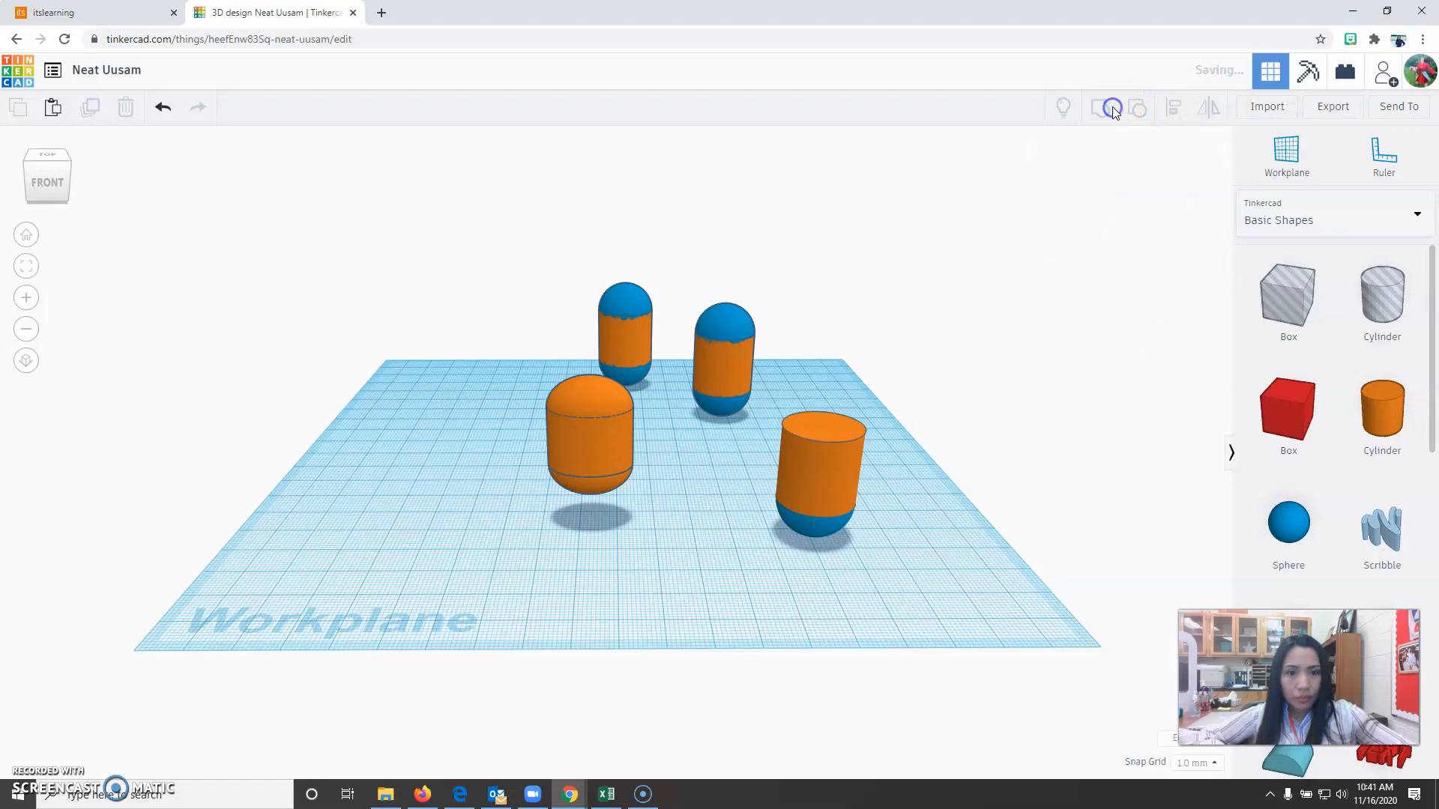
Size the grouped leg to 10 mm wide, 10 mm deep and 20 mm high.
left_click(860, 553)
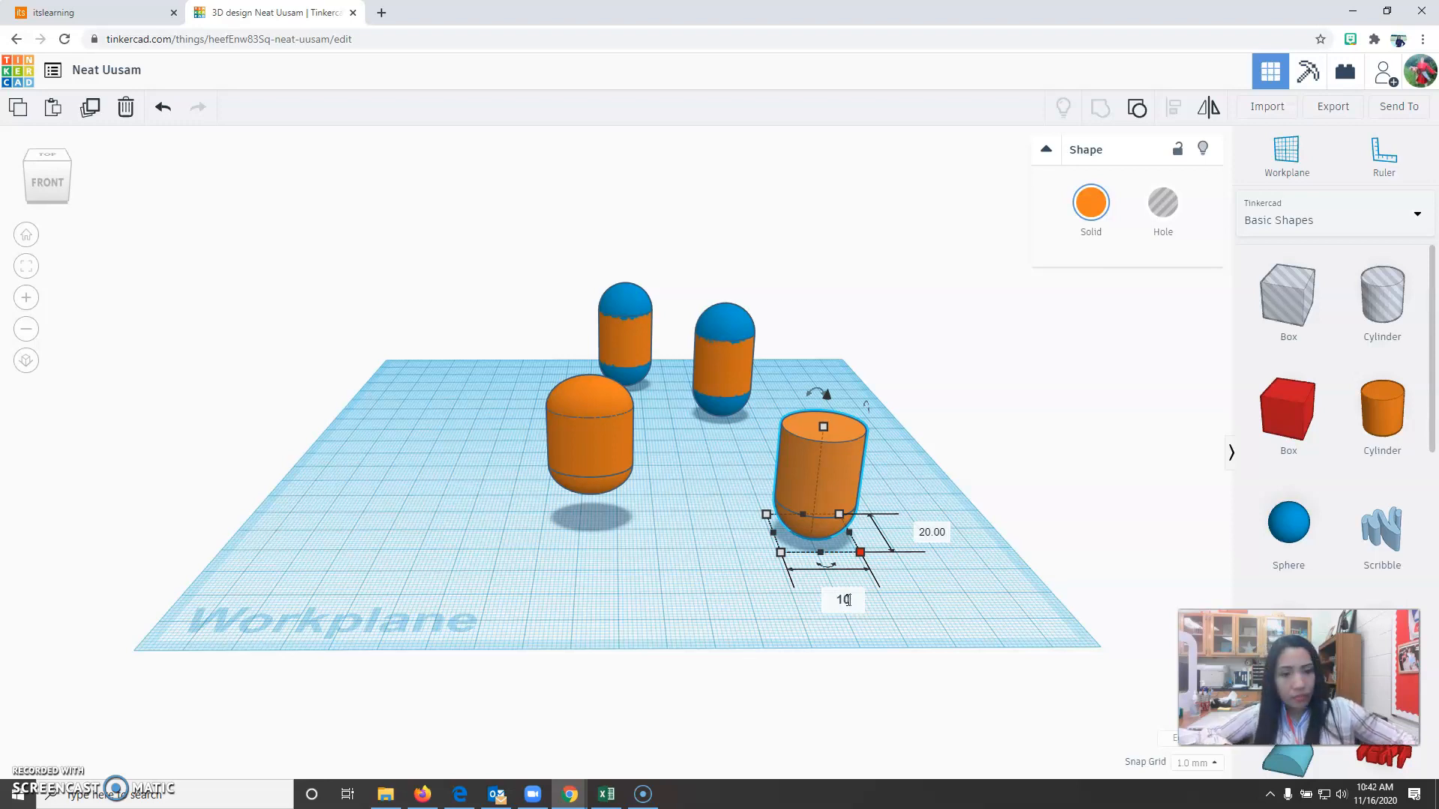
left_click(935, 529)
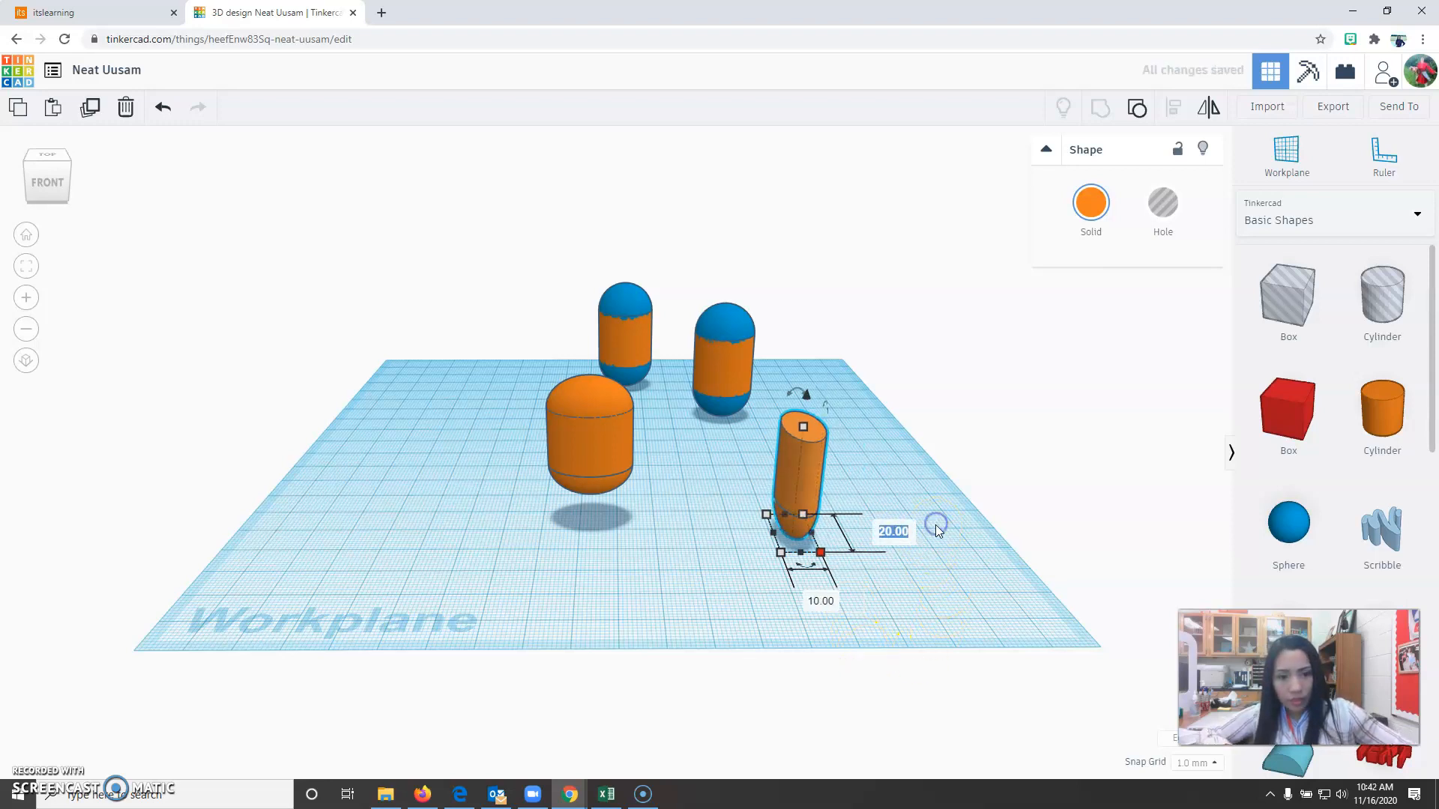
type("10")
key("Return")
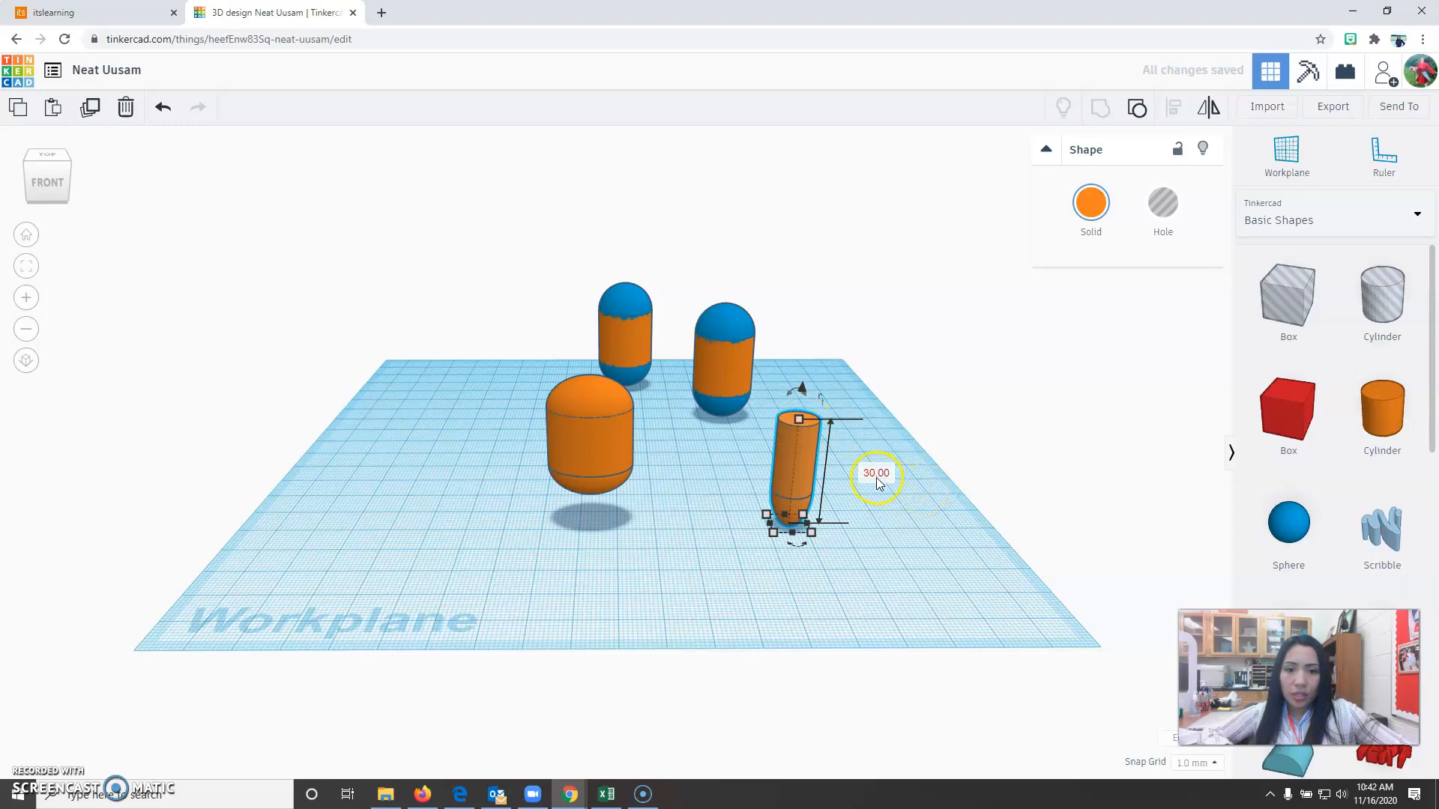
type("20")
key("Return")
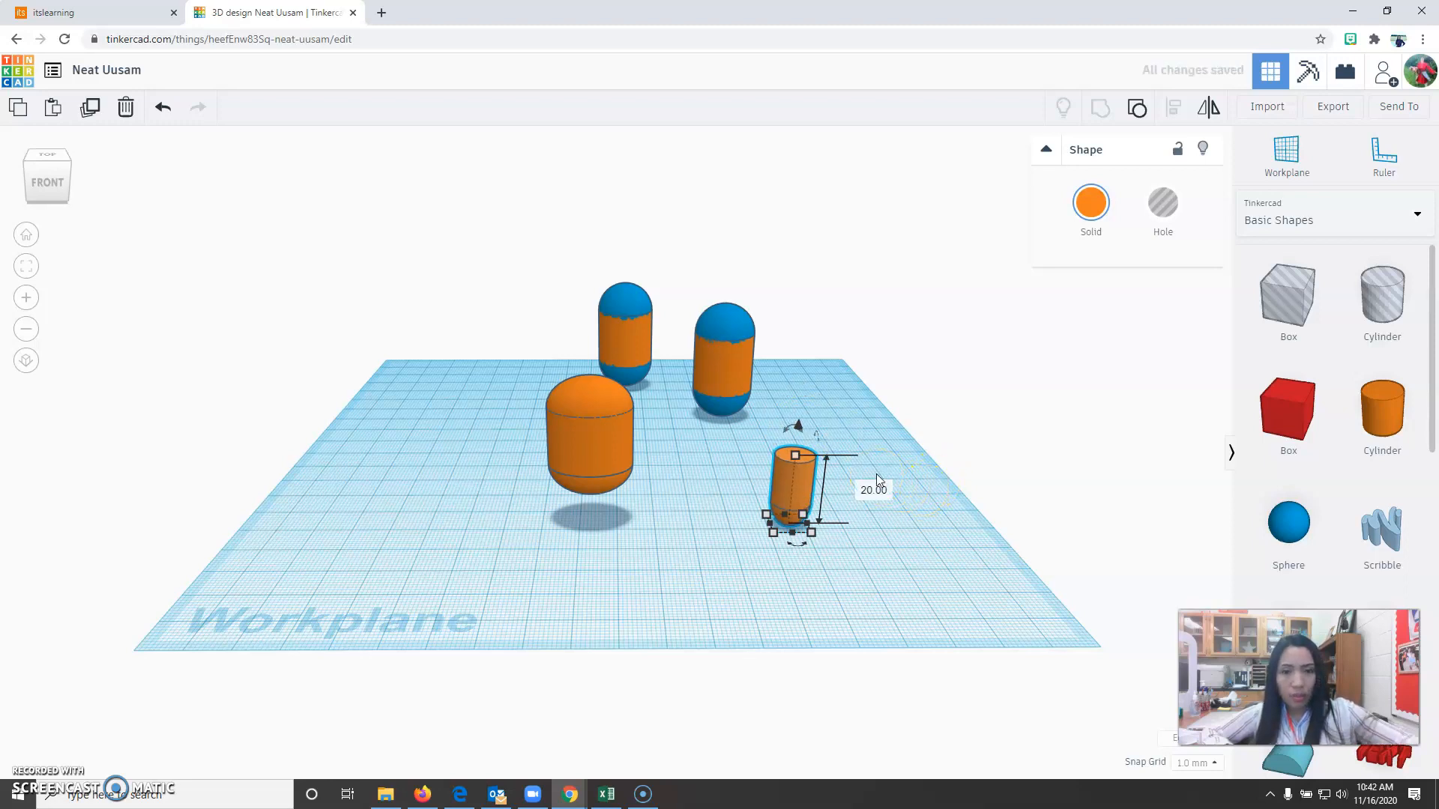
left_click(753, 538)
Duplicate the leg and place the copy about 14 mm to its right.
left_click_drag(771, 434, 902, 571)
left_click(90, 106)
left_click_drag(791, 491, 843, 485)
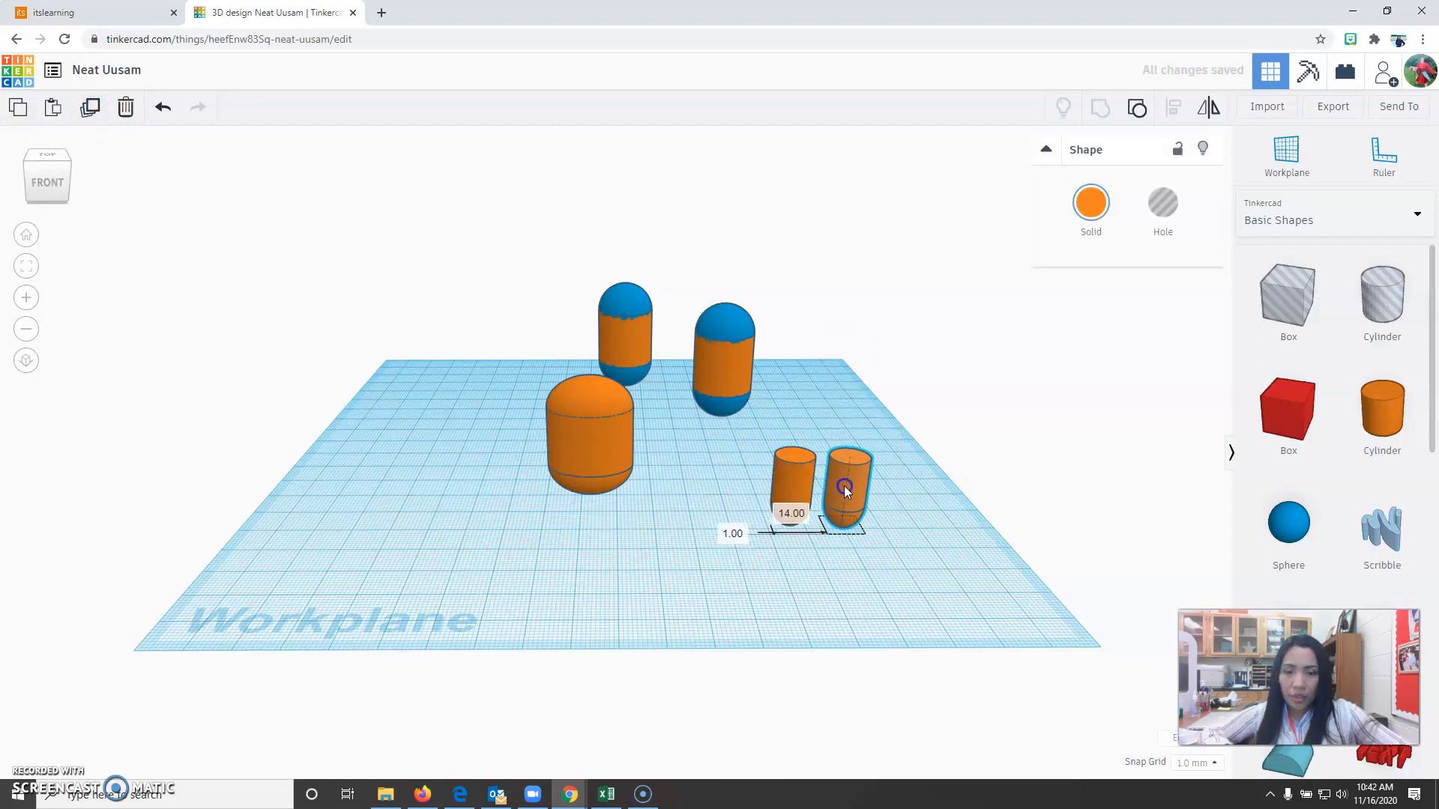
left_click(723, 559)
Align the two legs along their front edges and shift the right leg 3 mm toward the left one.
left_click(62, 160)
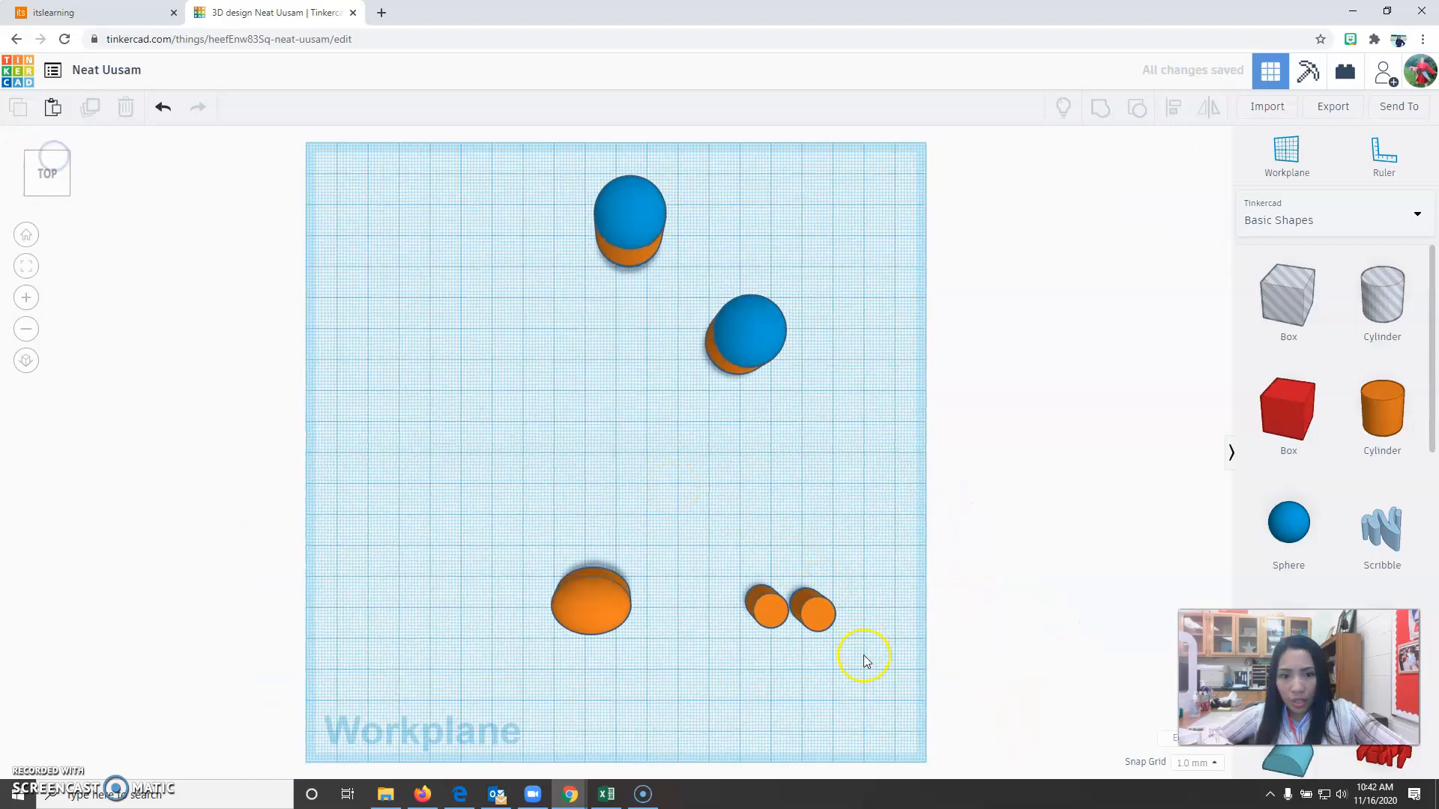
left_click(26, 235)
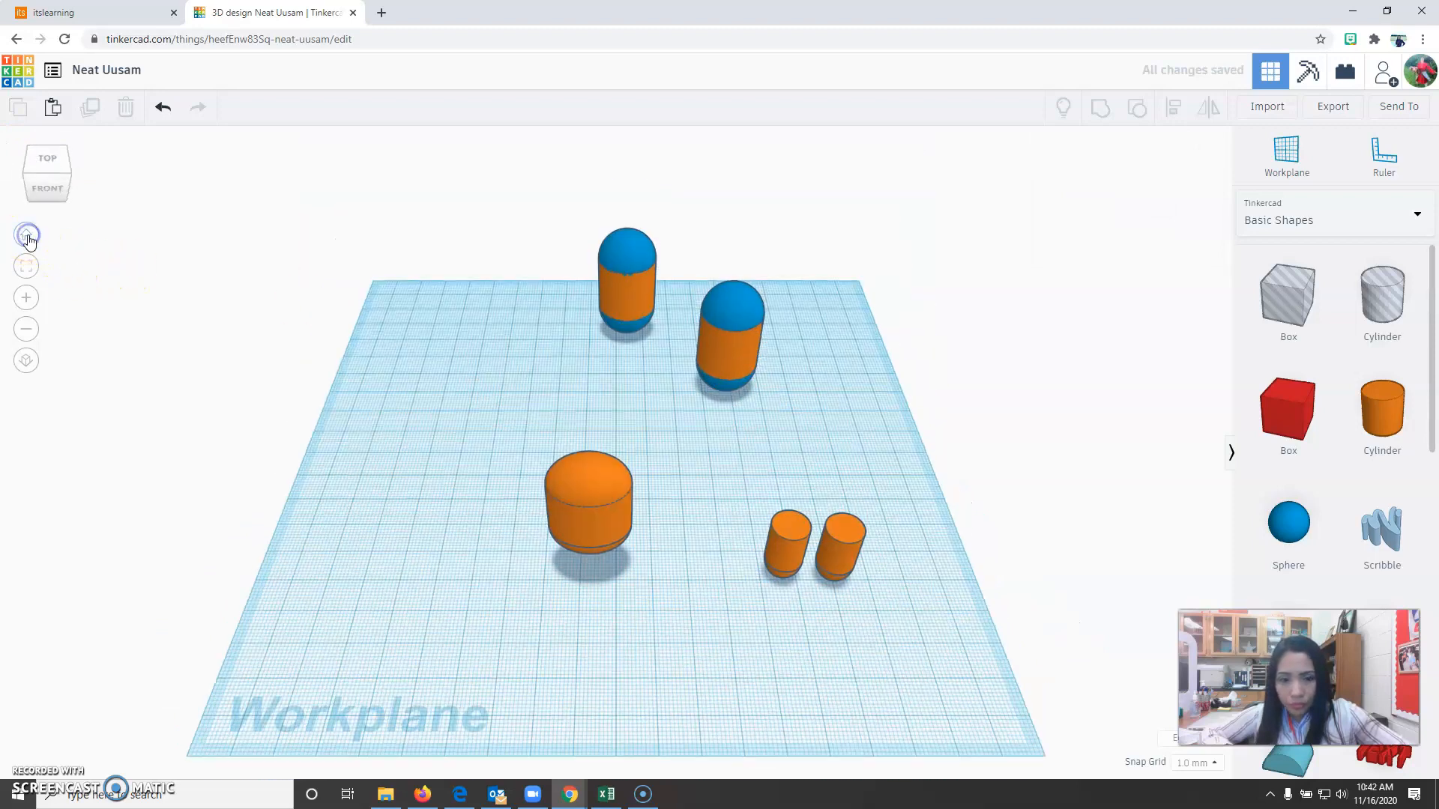
left_click_drag(44, 159, 45, 163)
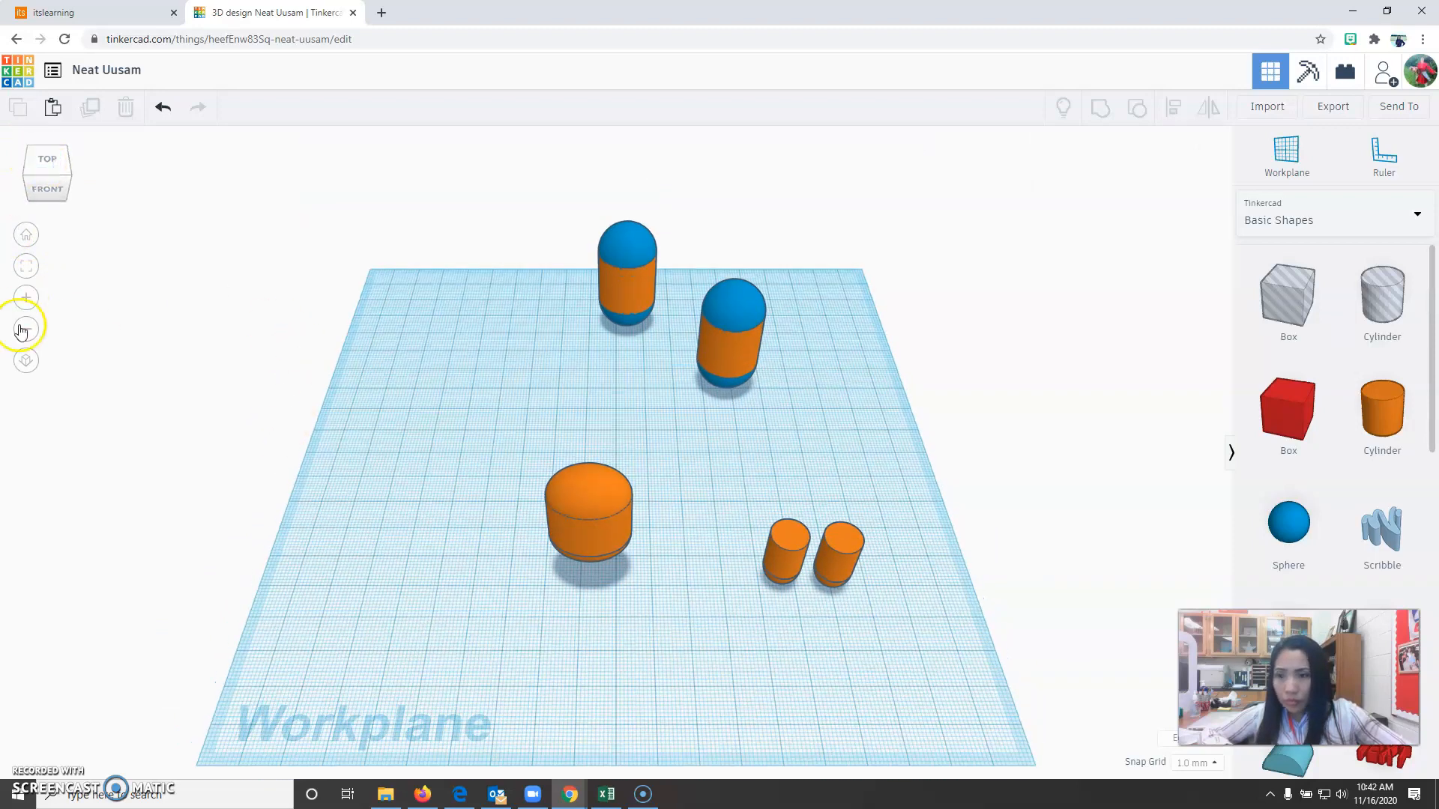
left_click(44, 159)
left_click(27, 359)
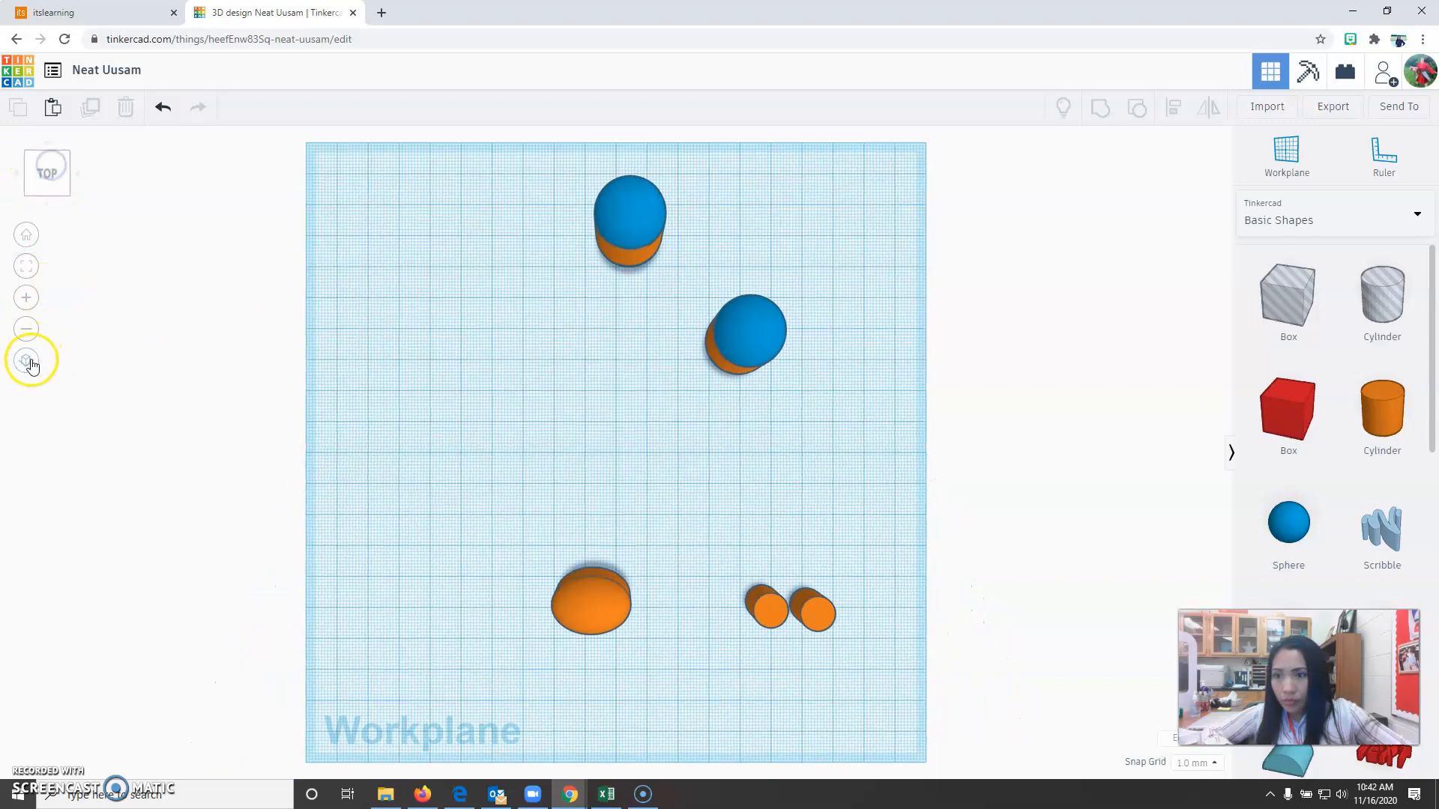
left_click_drag(707, 557, 855, 649)
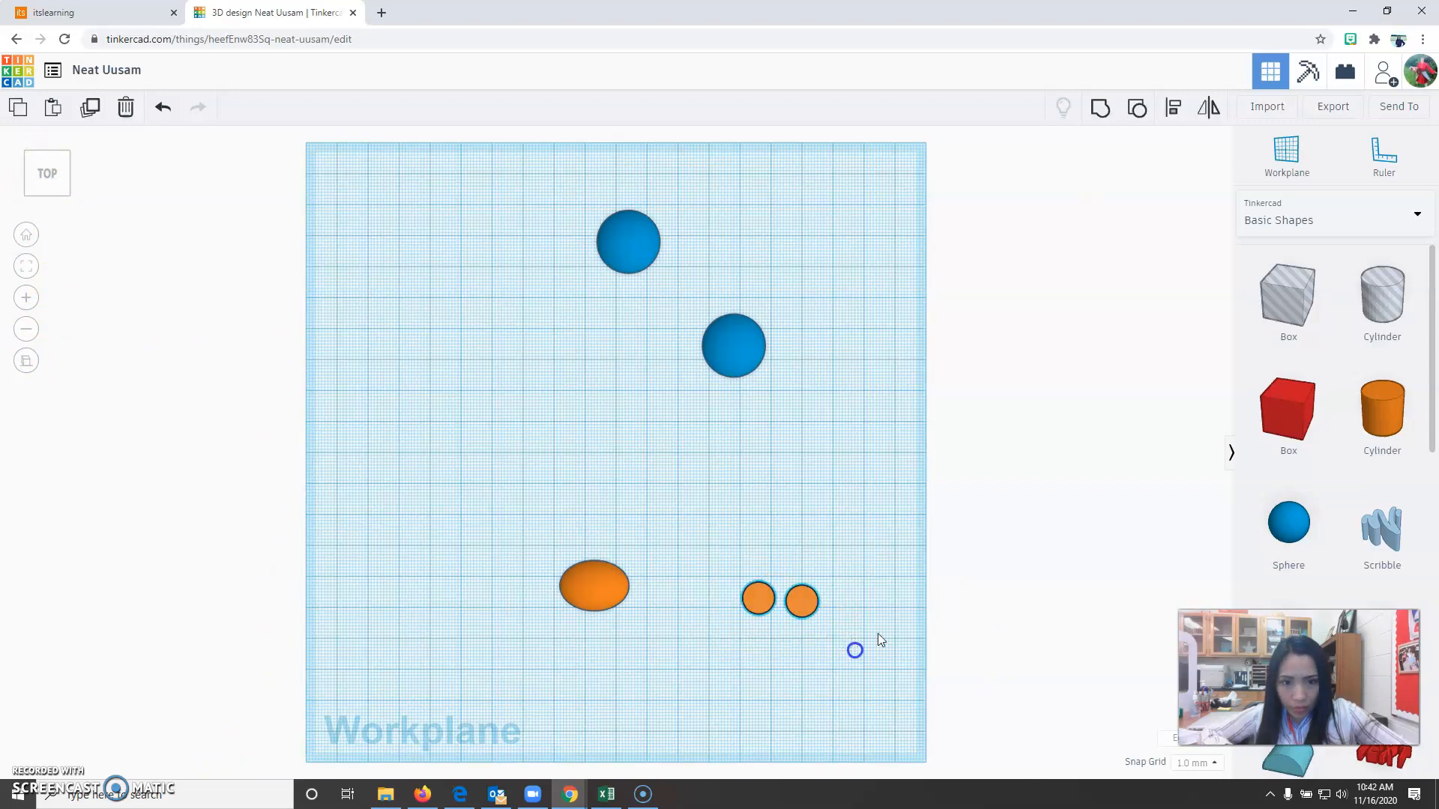
left_click(1175, 107)
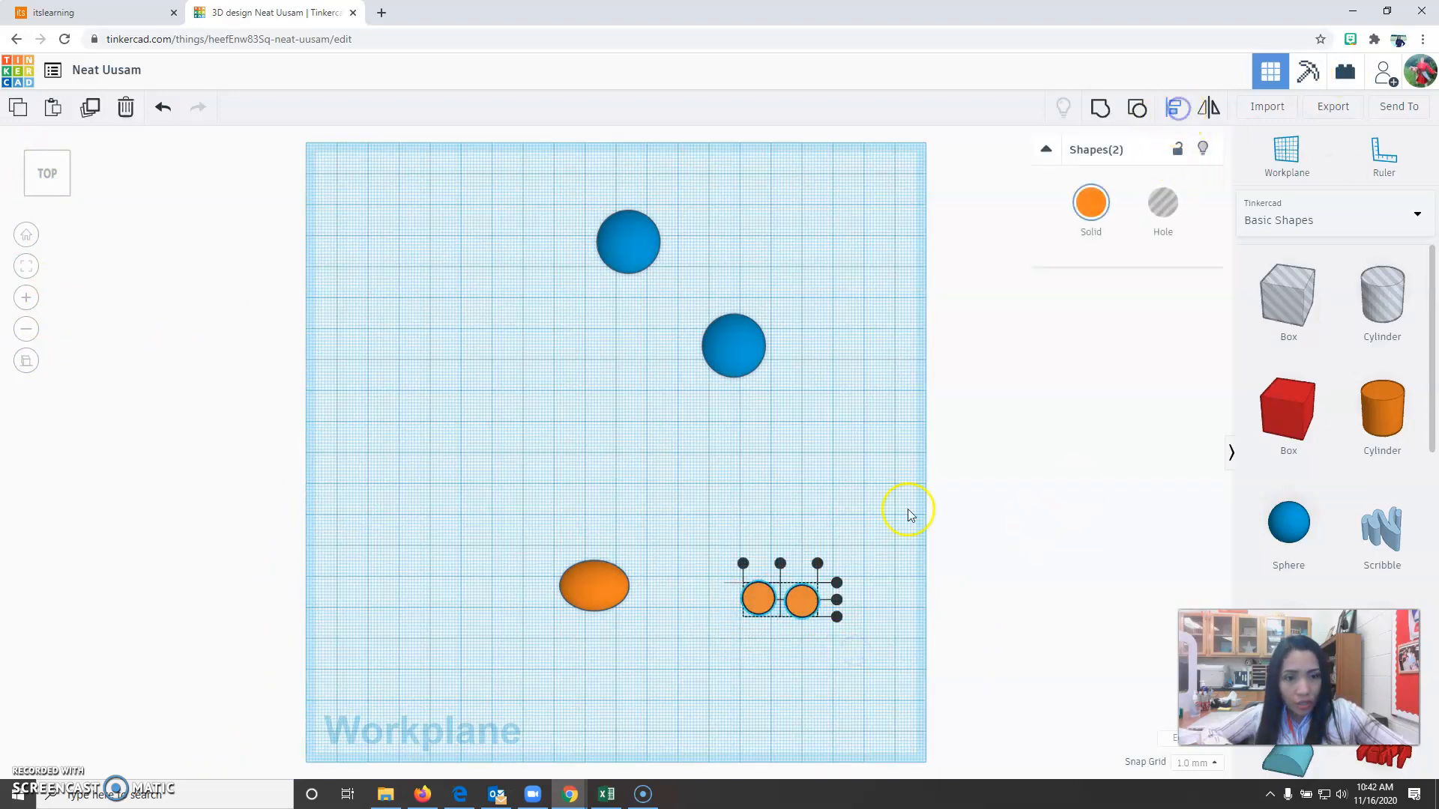
left_click(838, 619)
left_click(792, 664)
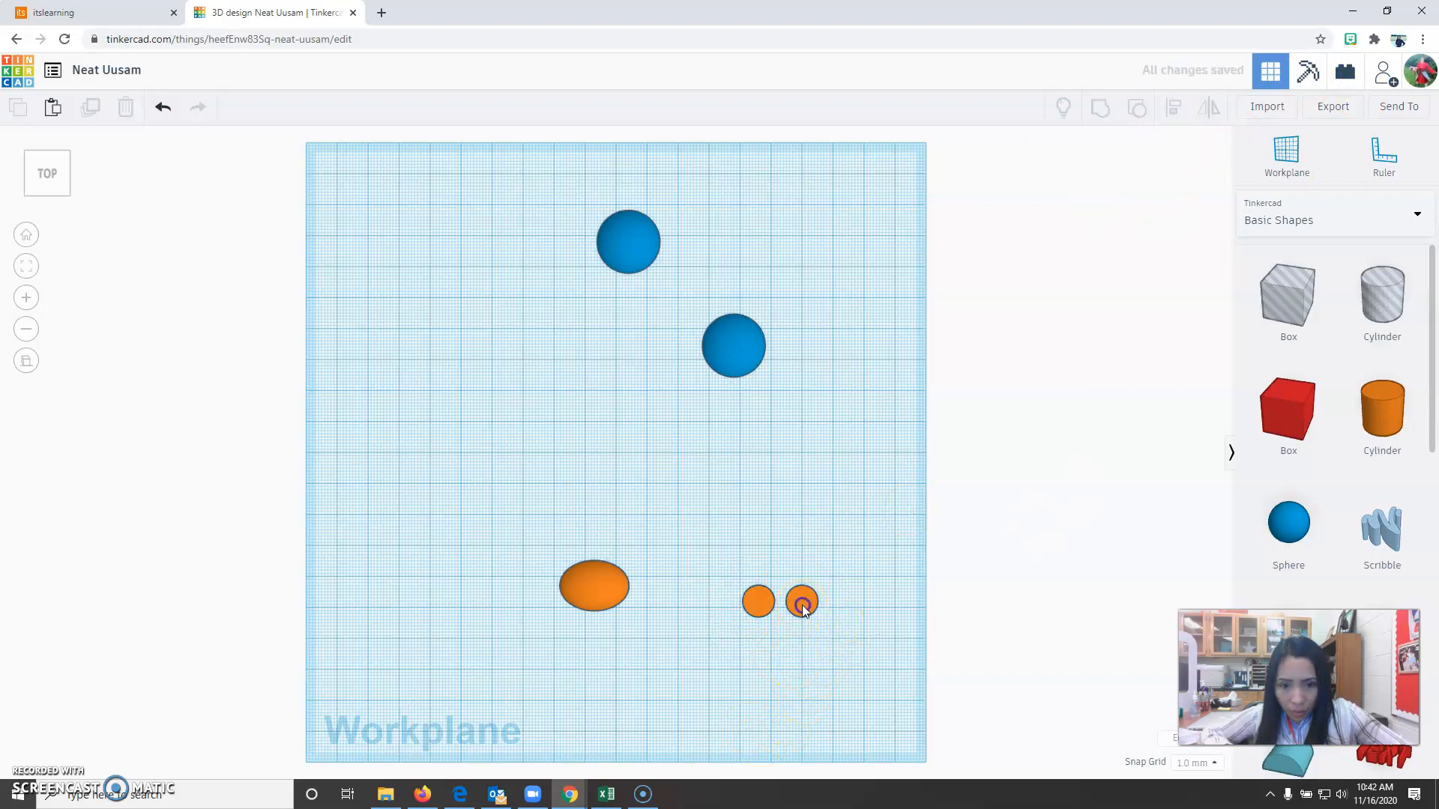
left_click_drag(797, 613, 787, 612)
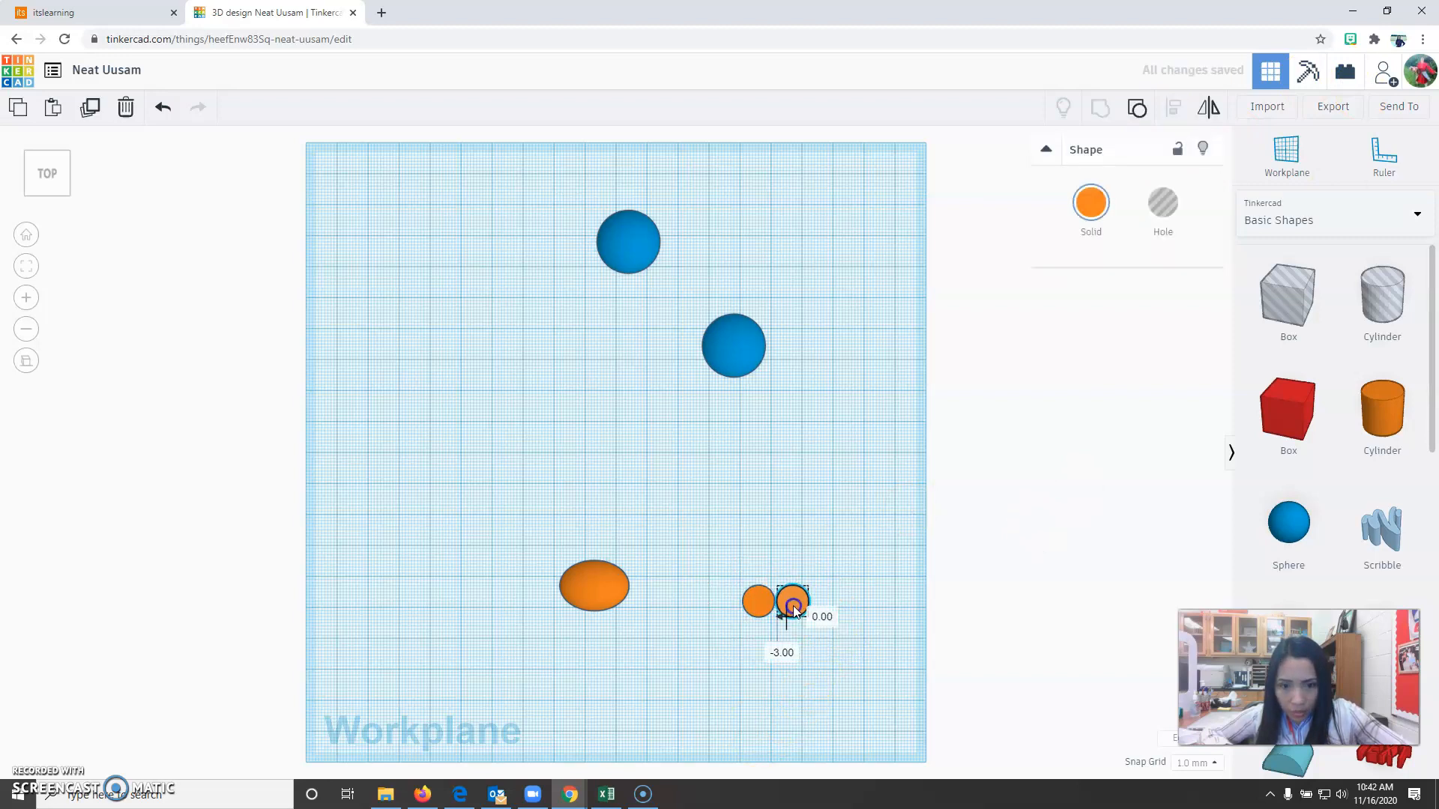
left_click(839, 674)
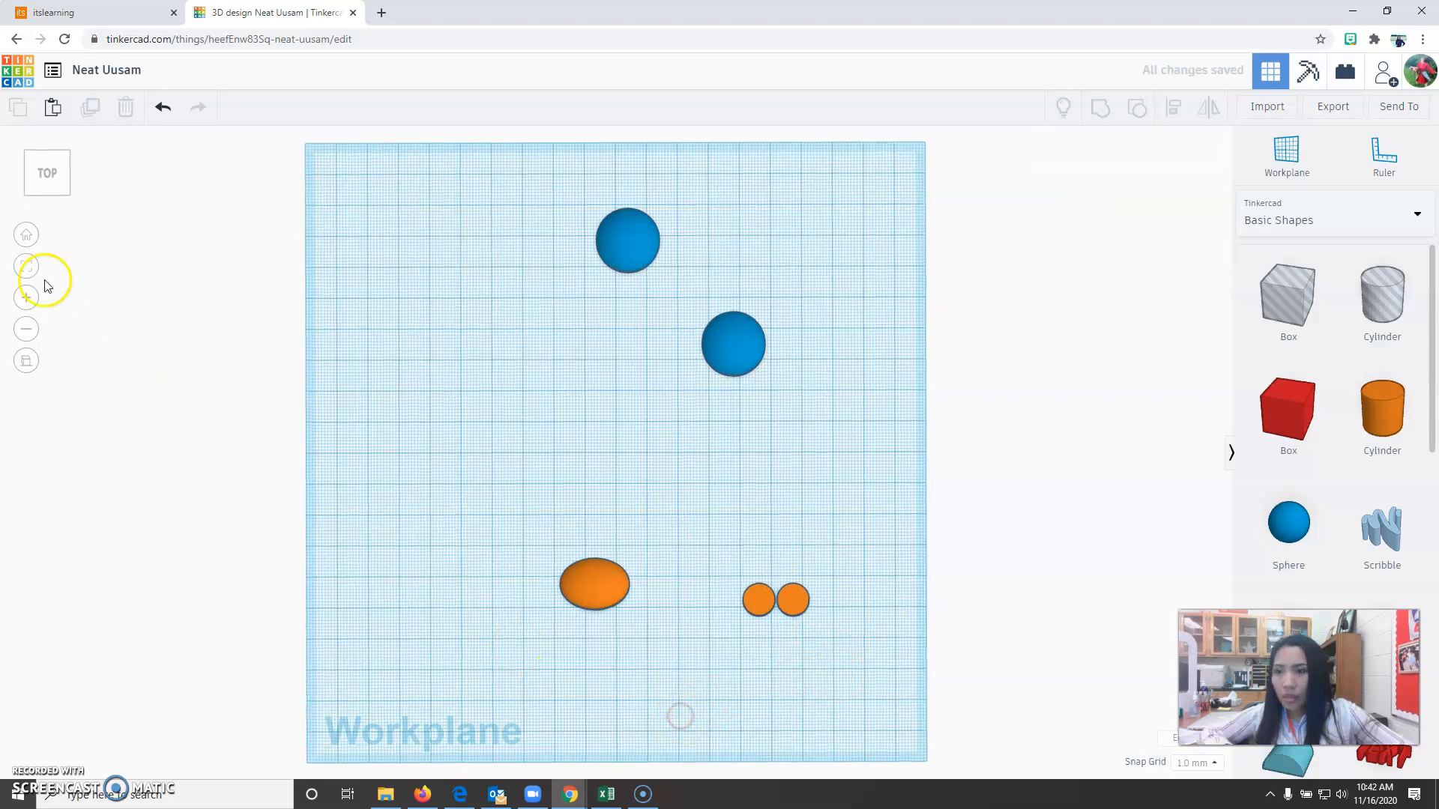
Move the raised body to the right so that it sits over the pair of legs.
left_click(23, 237)
left_click(25, 361)
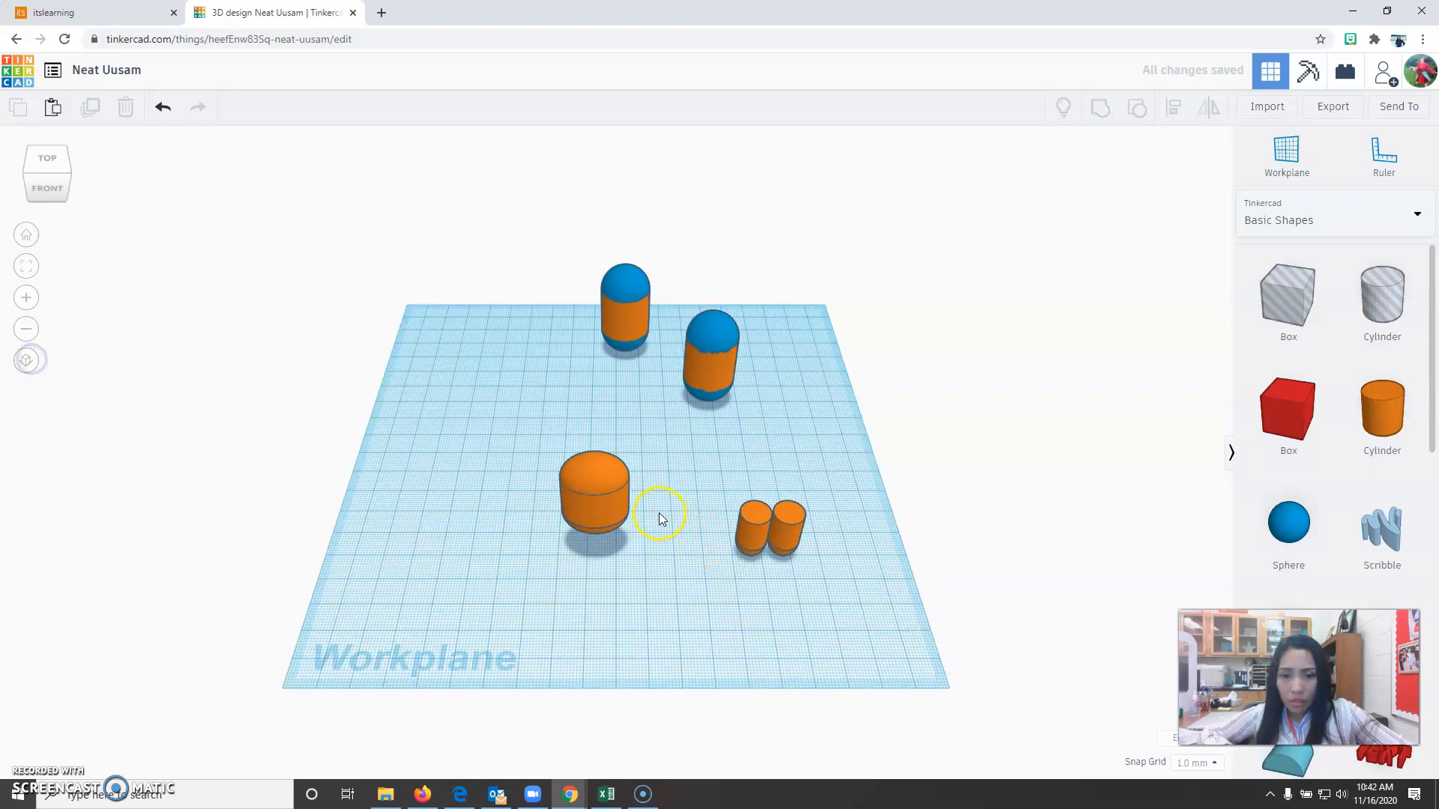
left_click_drag(587, 510, 771, 510)
left_click(735, 601)
Centre-align the body and both legs in the front-to-back direction.
left_click(46, 159)
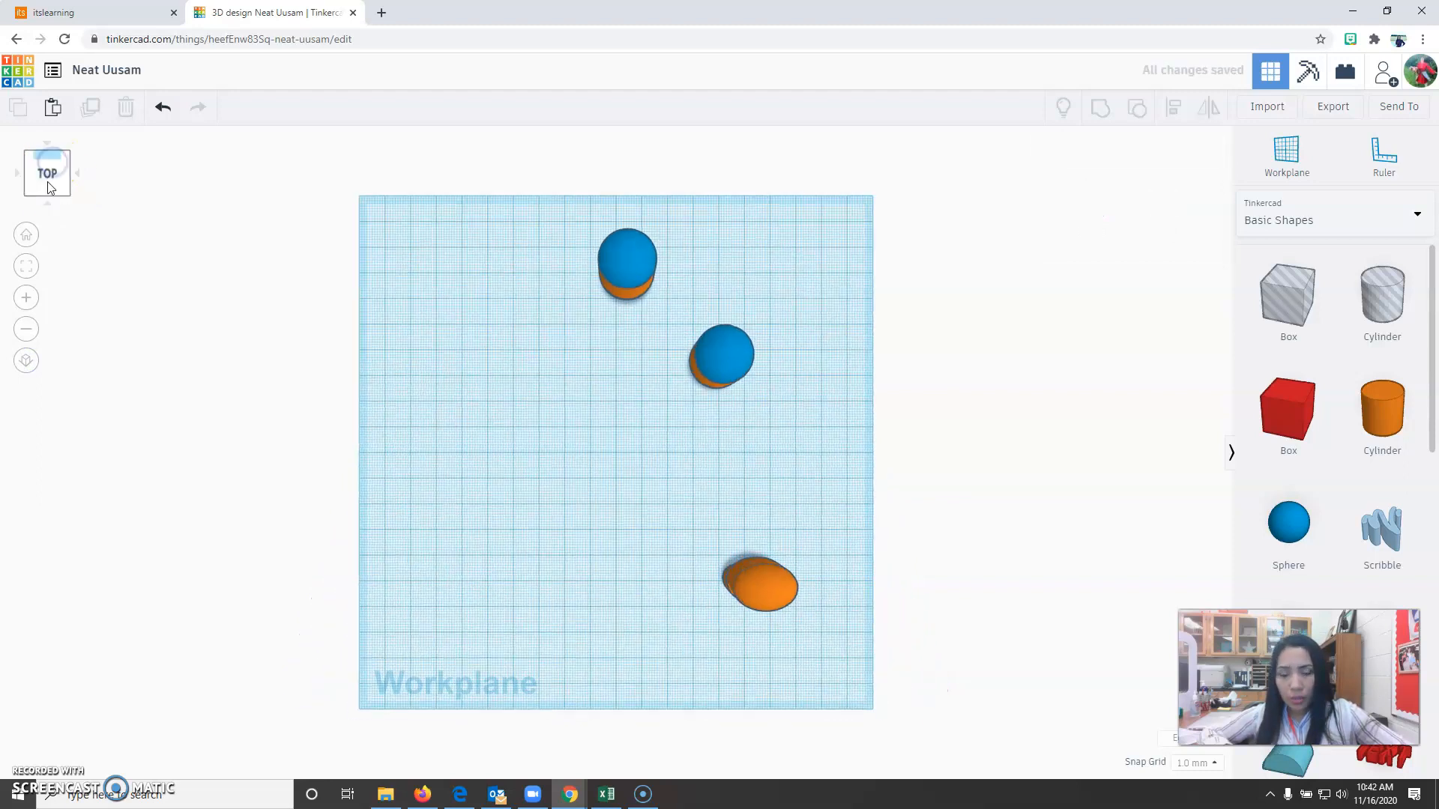
left_click_drag(644, 528, 866, 635)
left_click(1159, 118)
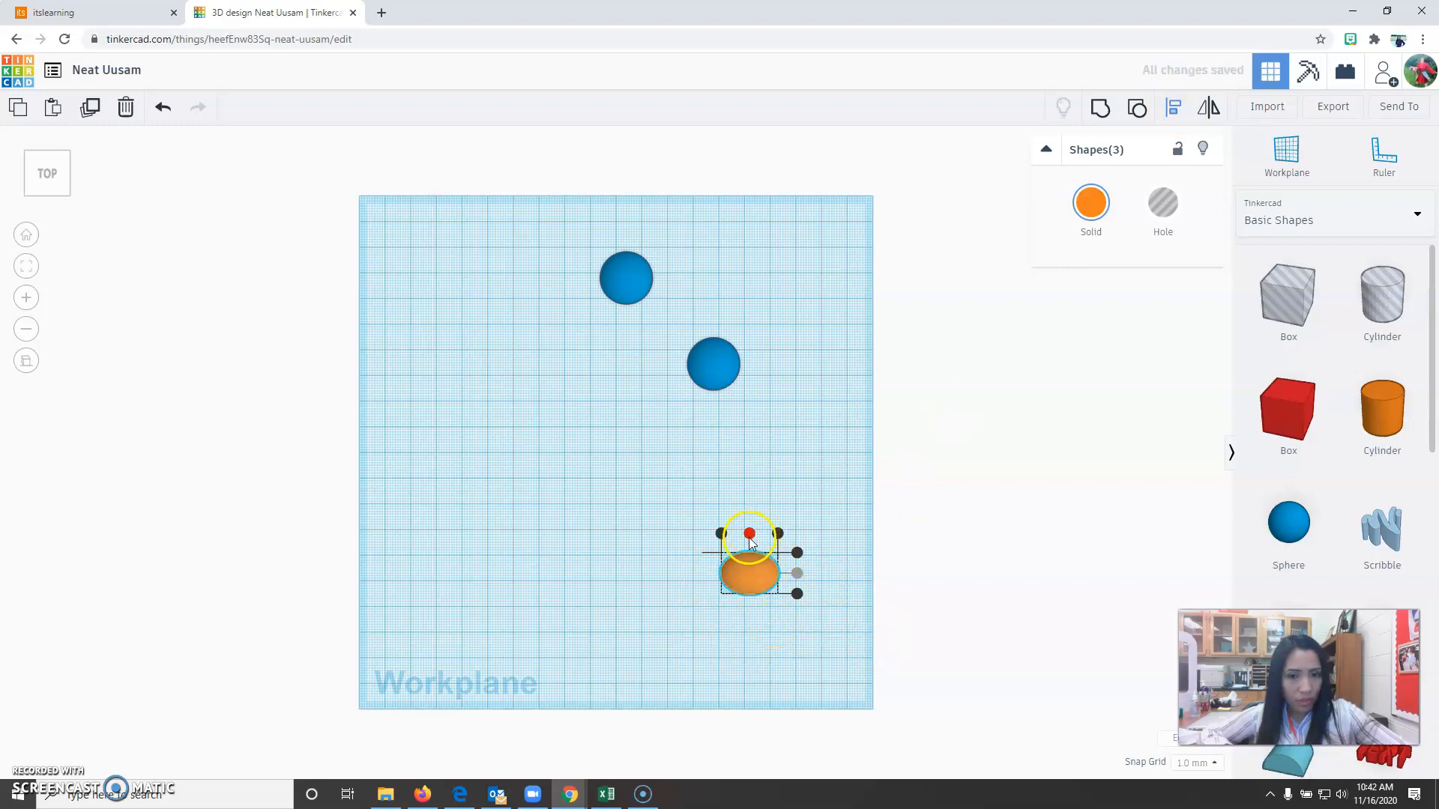
left_click(25, 235)
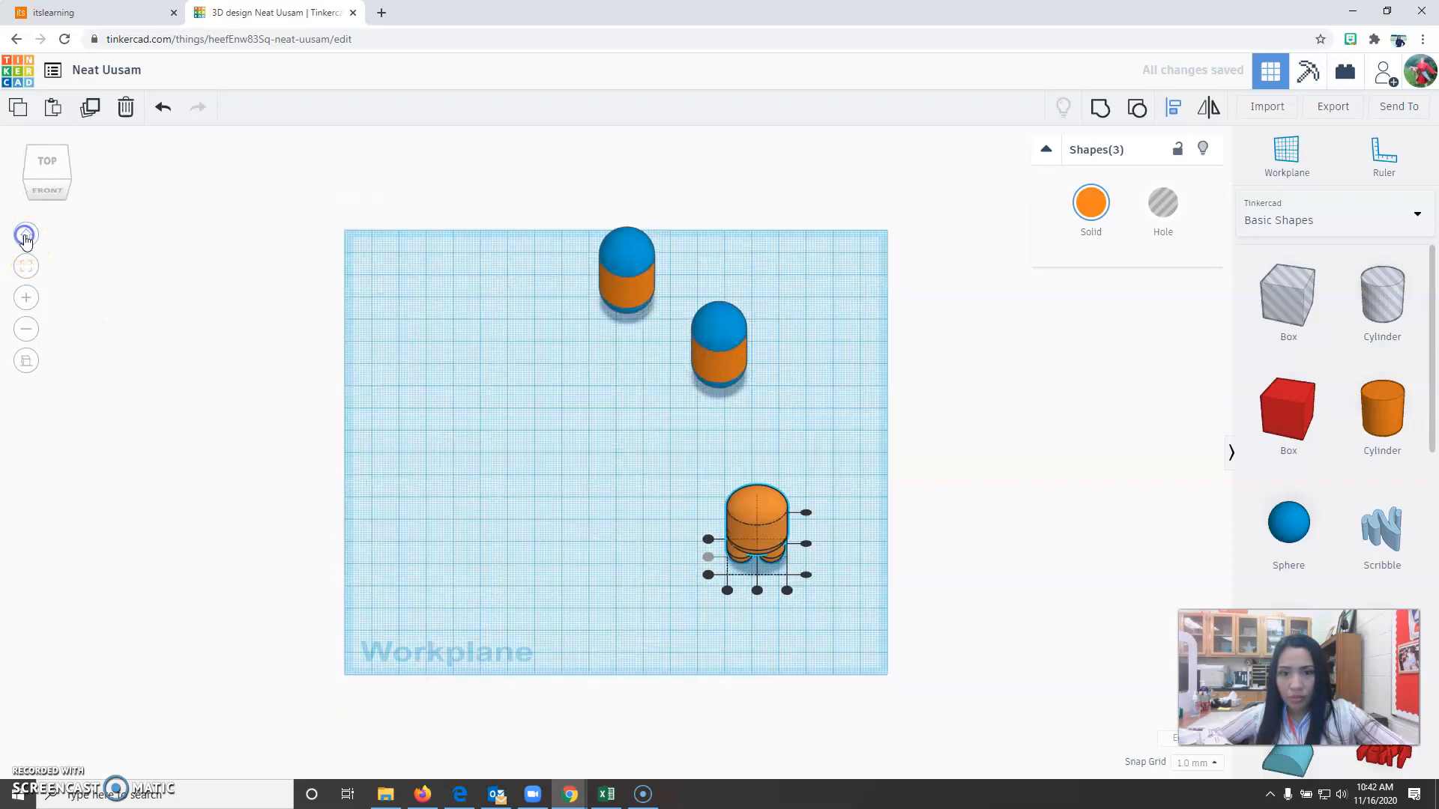
left_click(26, 360)
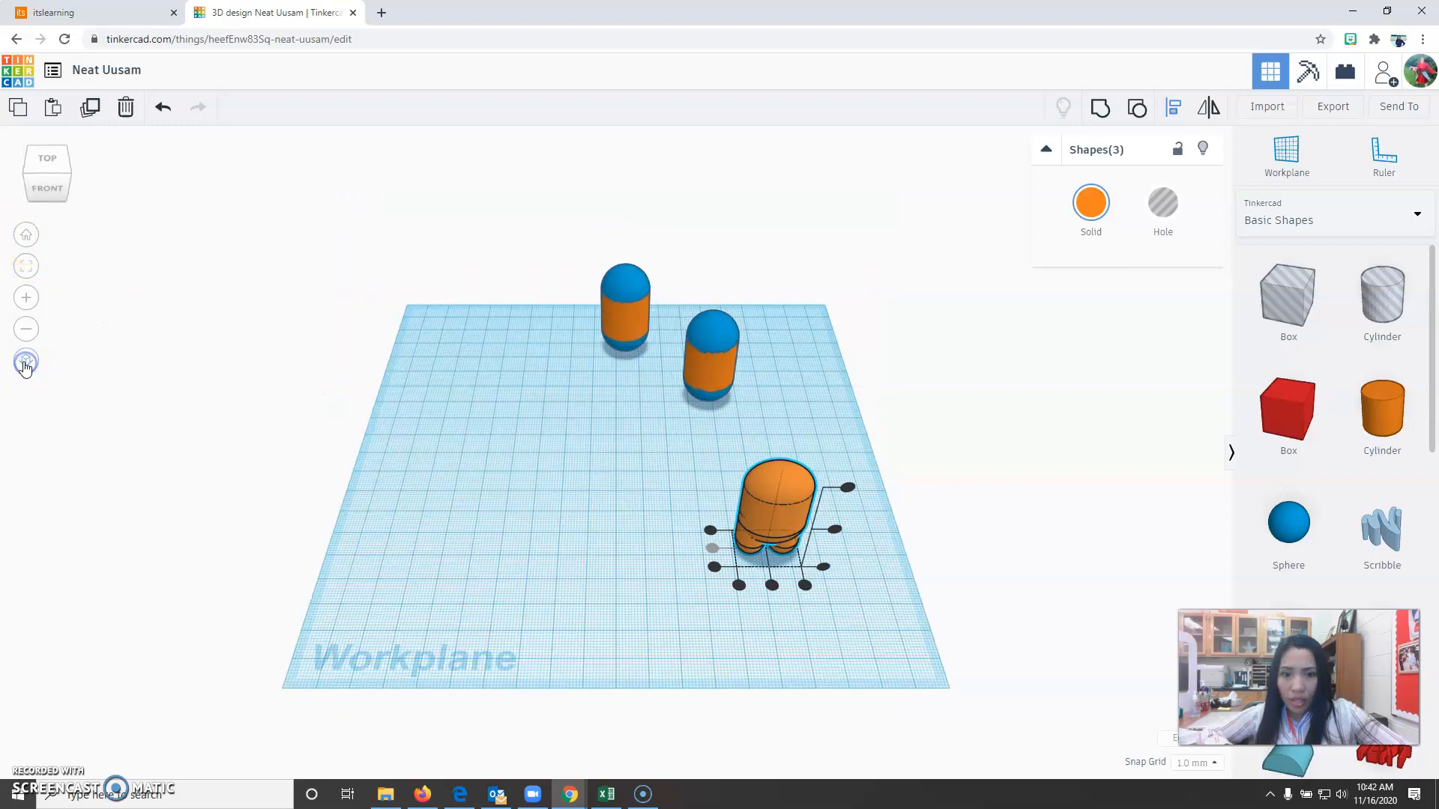
left_click(817, 638)
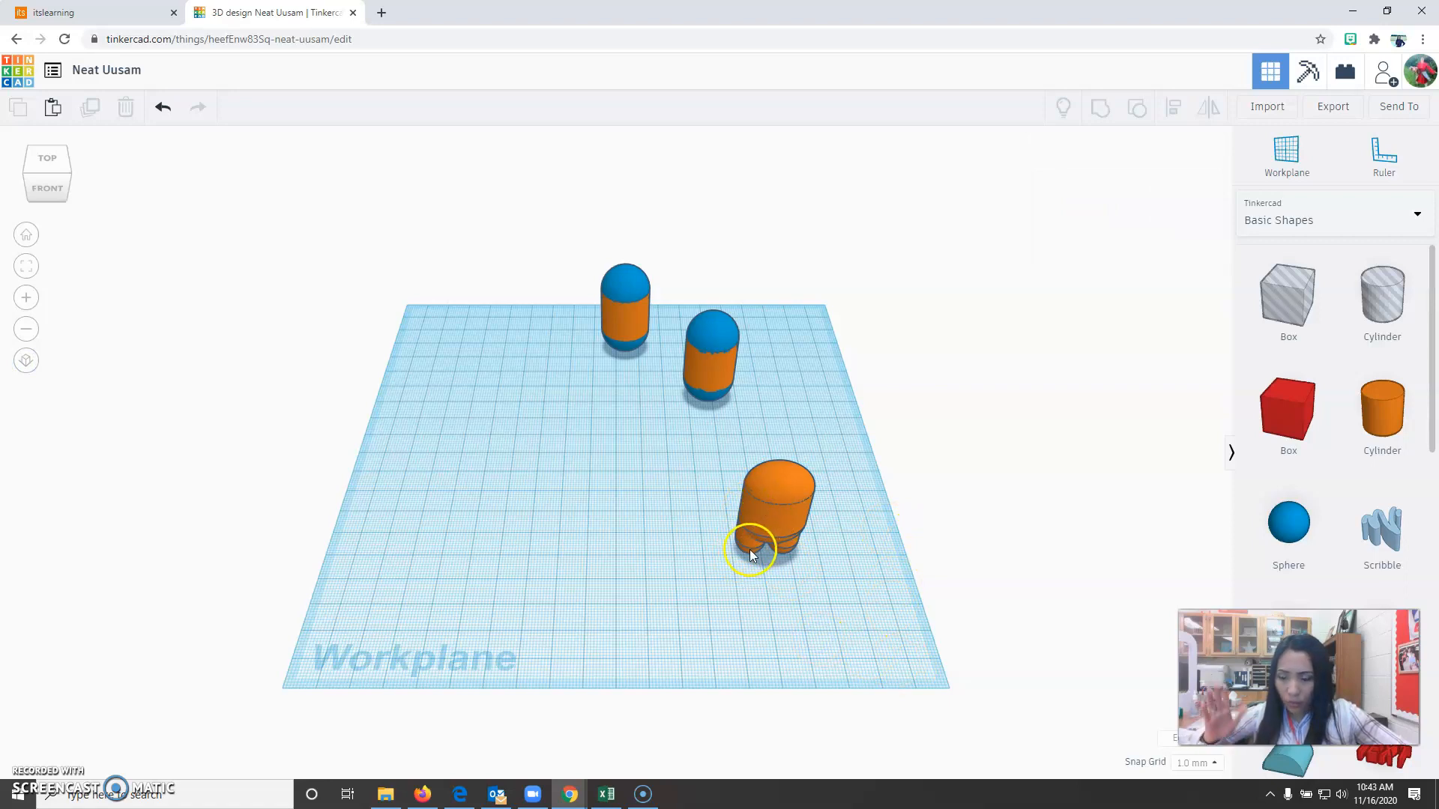
Check the left leg's alignment with the body's left edge using the Align tool.
scroll(787, 626, "up", 5)
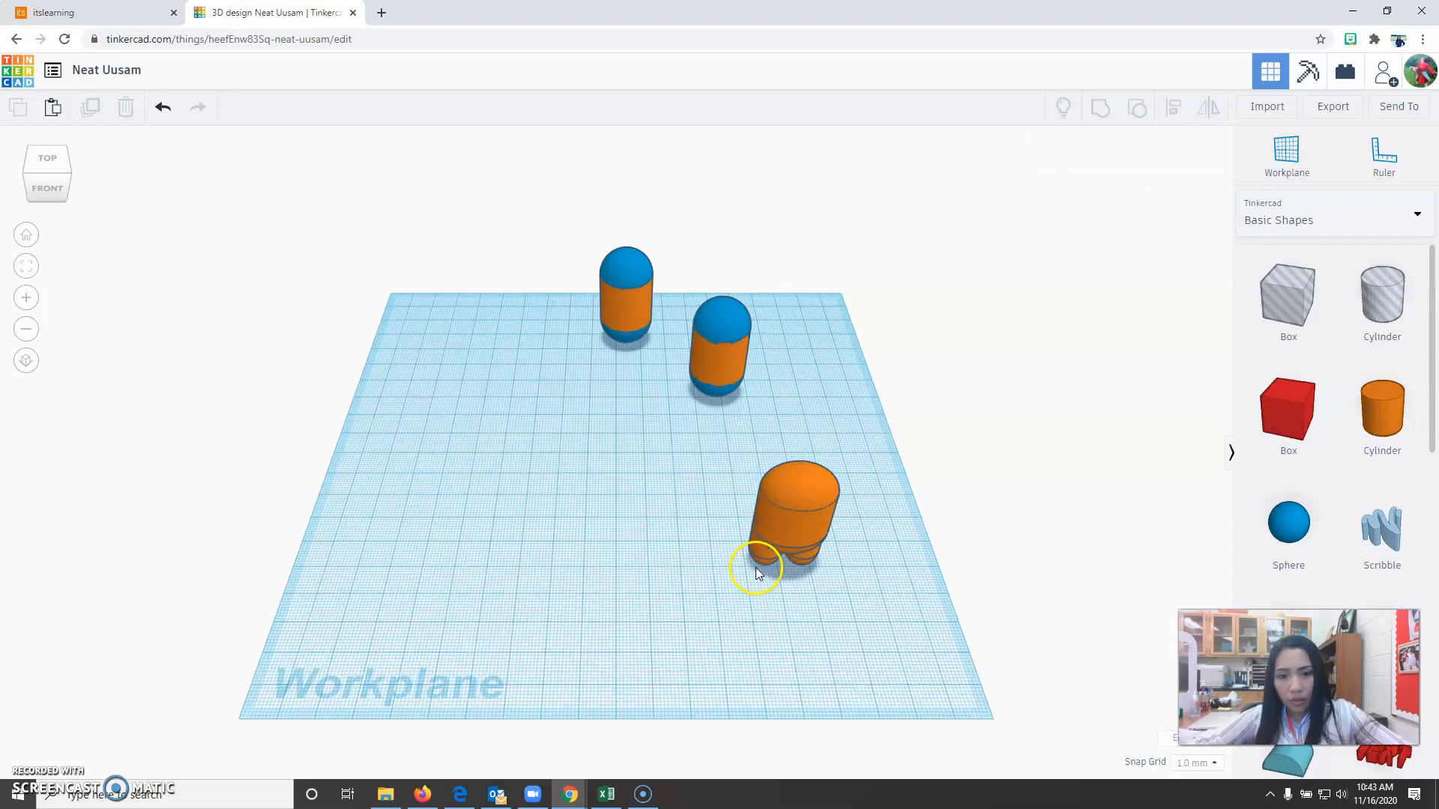
left_click(843, 611)
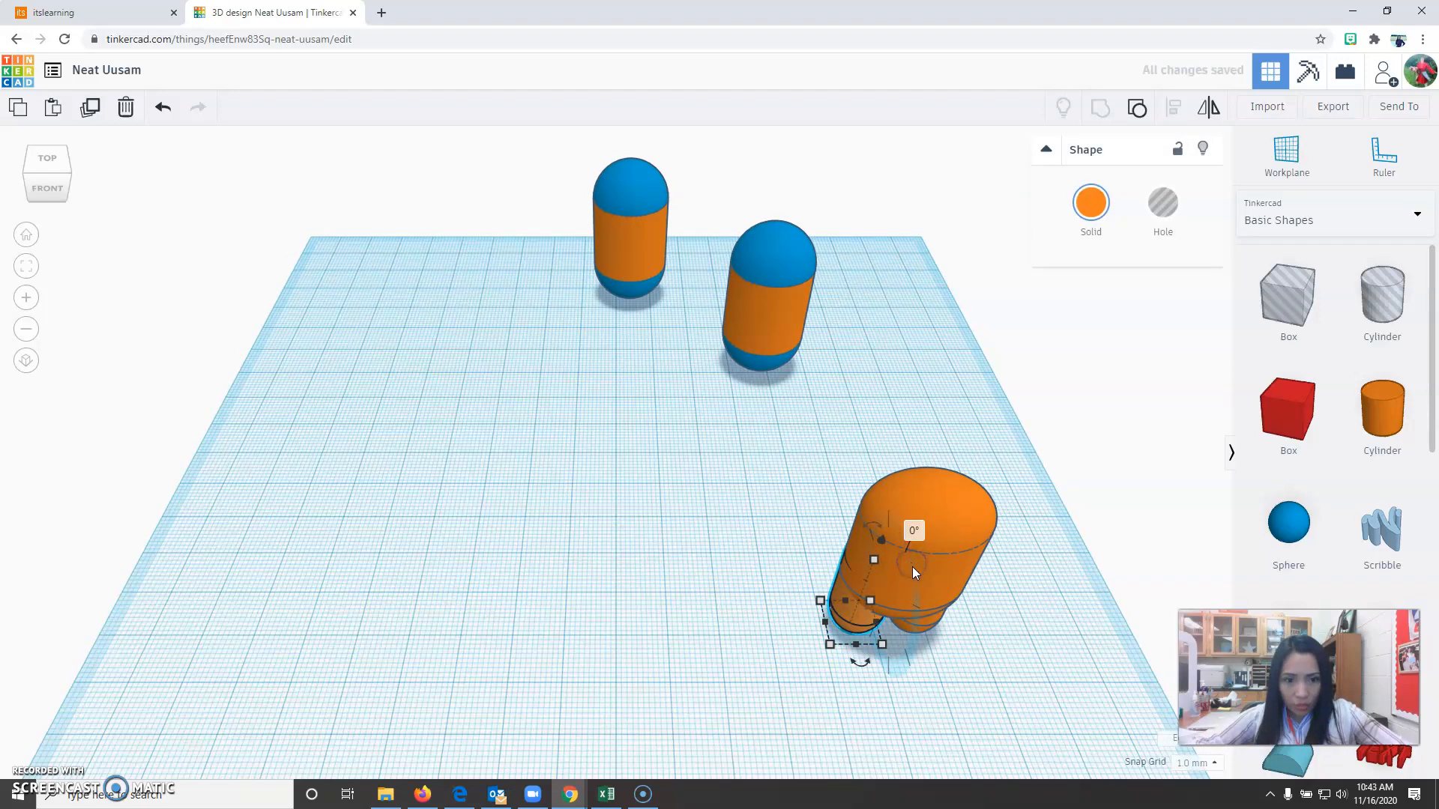
left_click(737, 649)
left_click(849, 618)
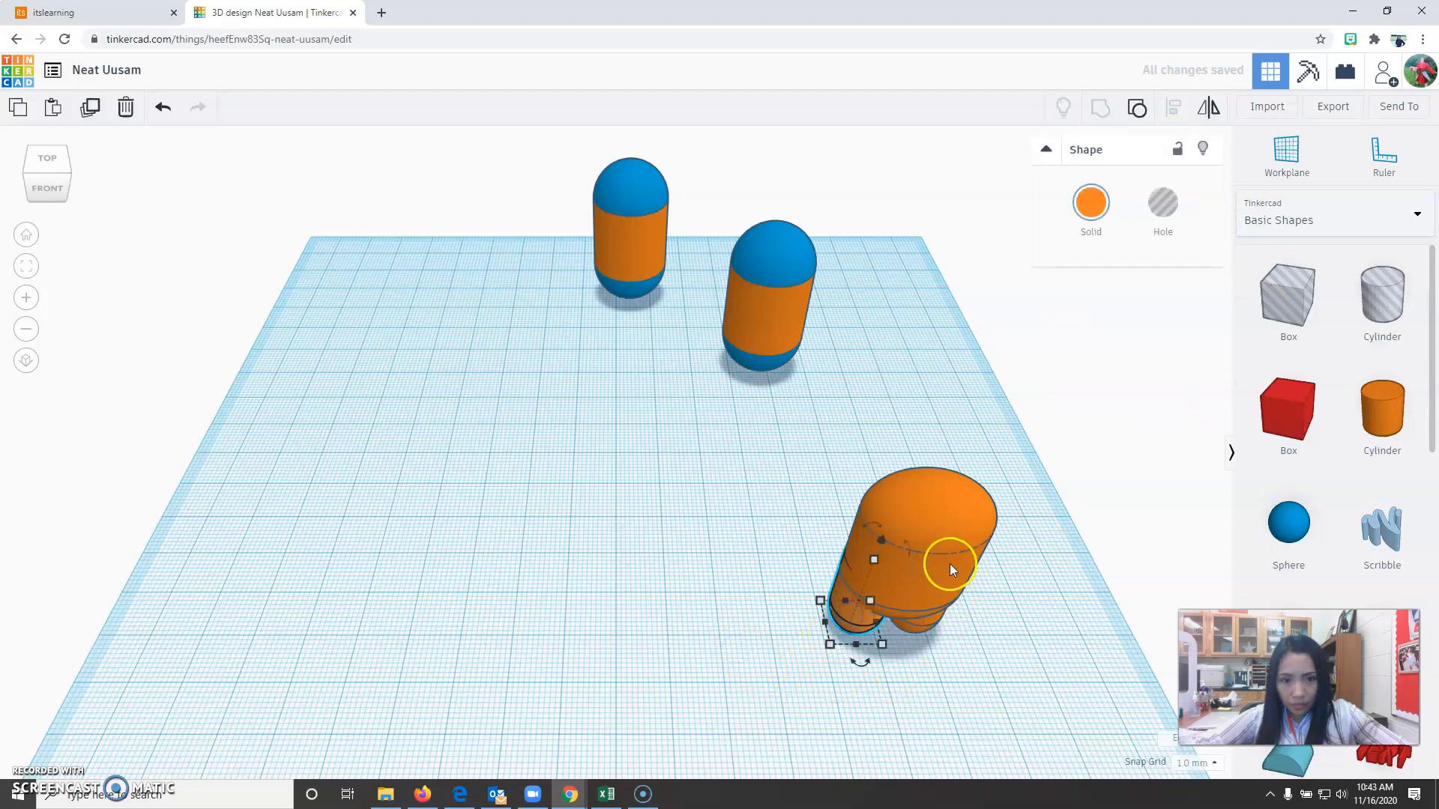
left_click(936, 564, "shift")
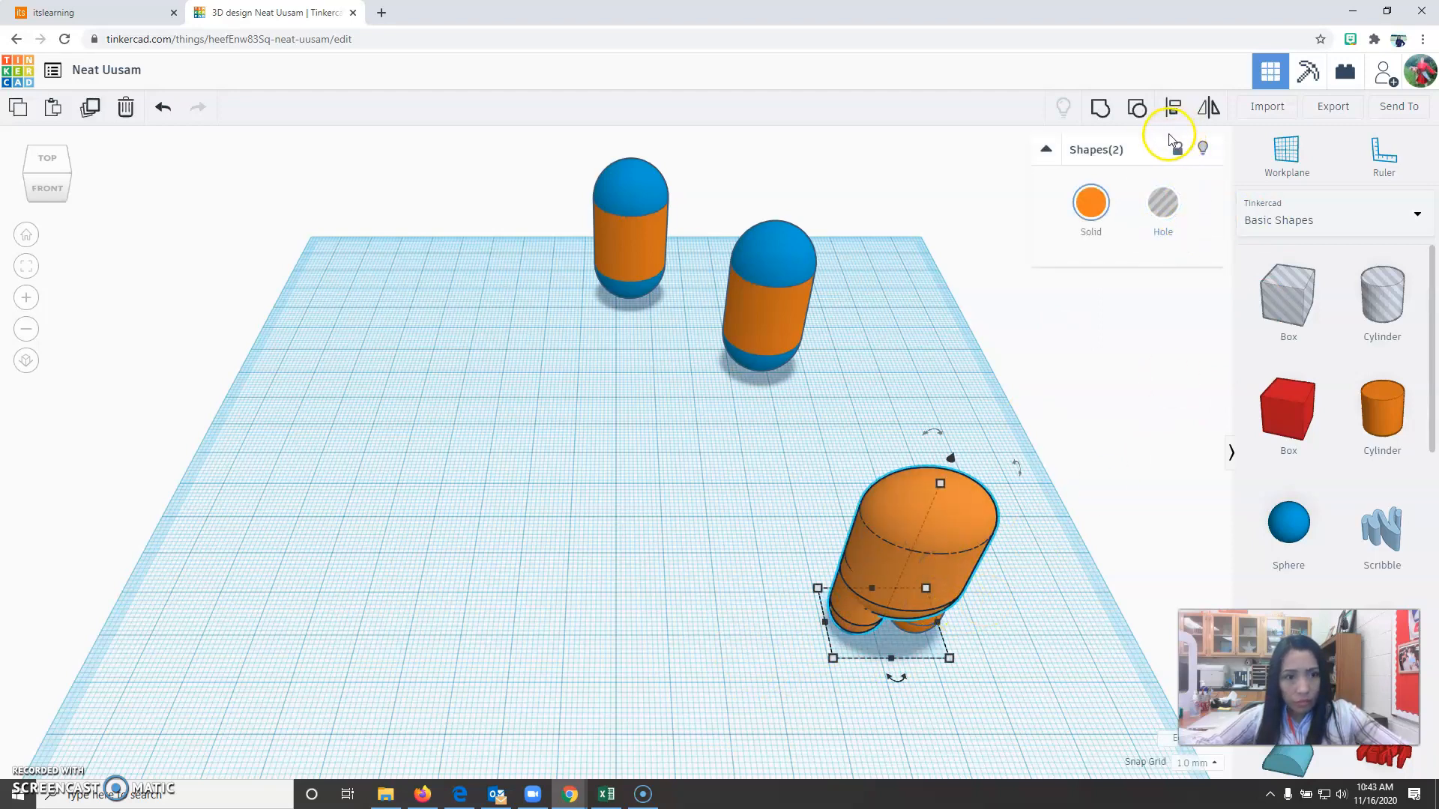
left_click(1173, 107)
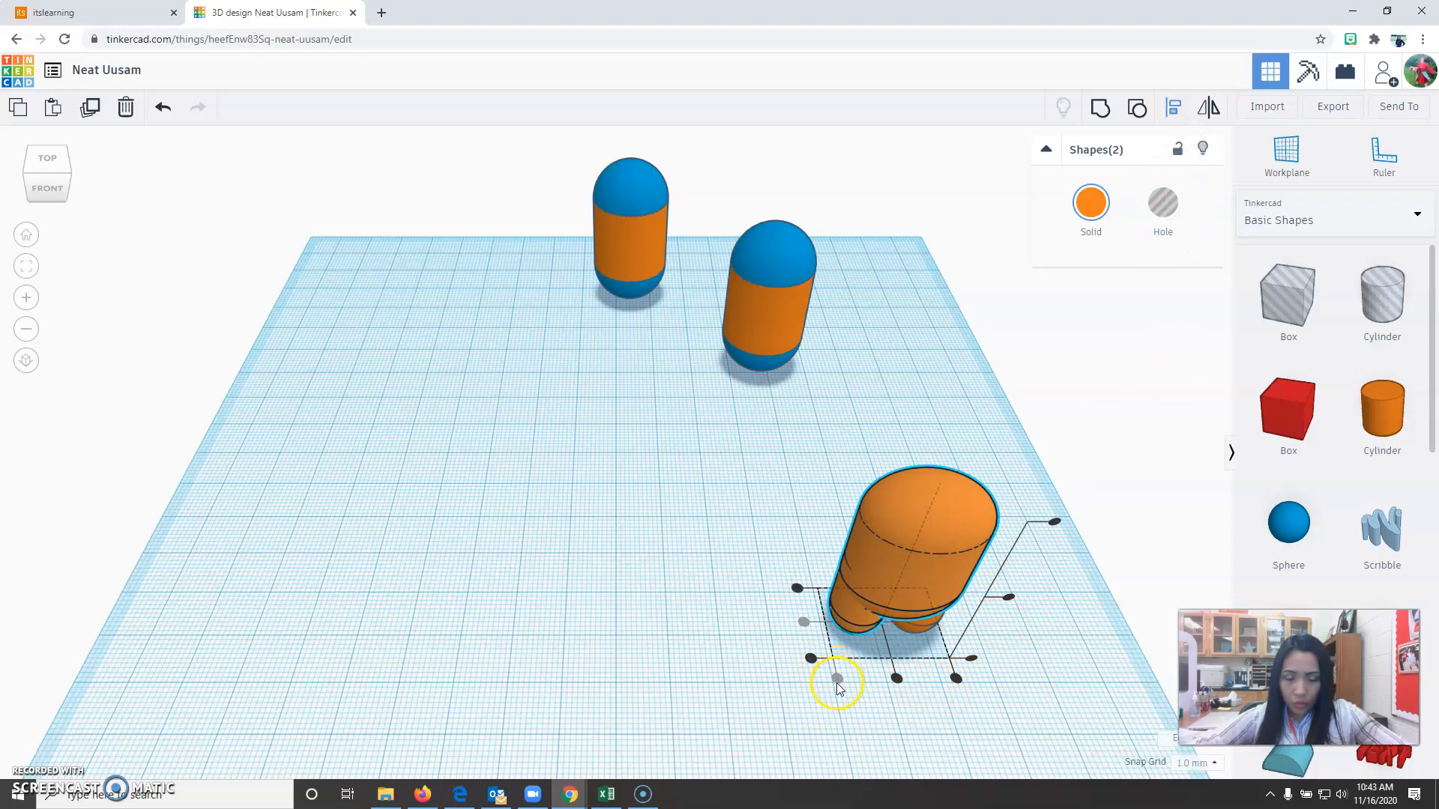
left_click(701, 671)
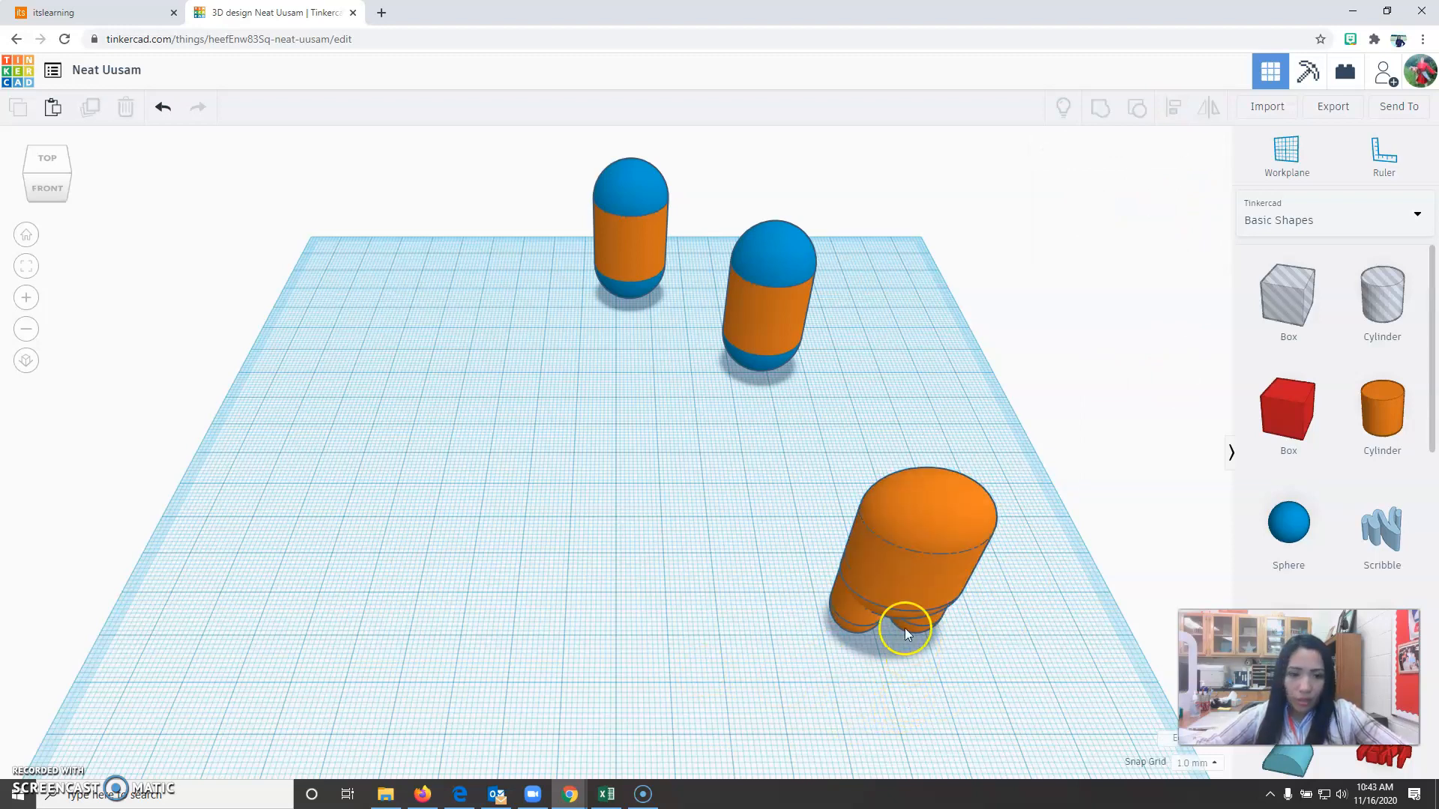
Align the right leg and the body along their right edges.
right_click_drag(972, 667, 873, 616)
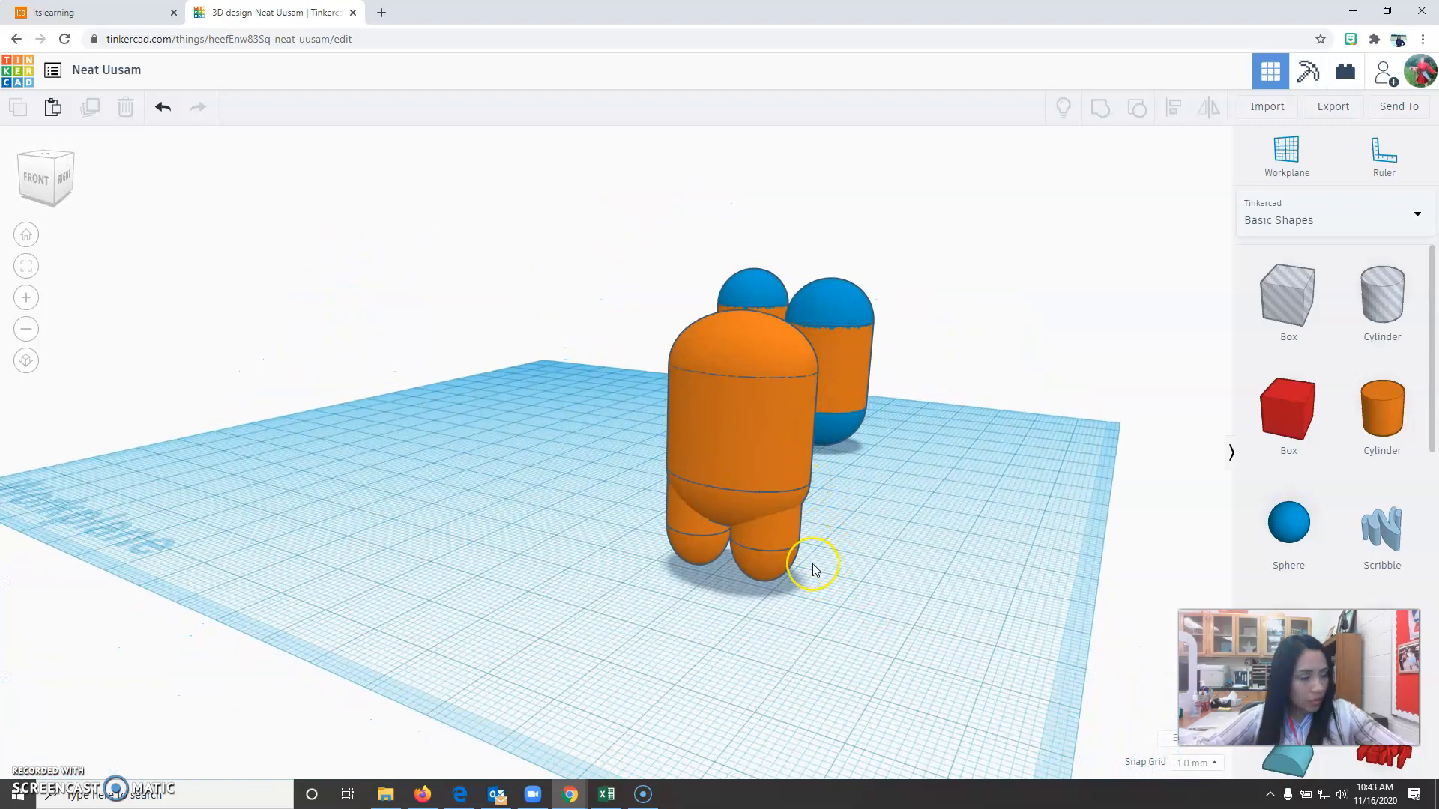
left_click(780, 552)
left_click(742, 416)
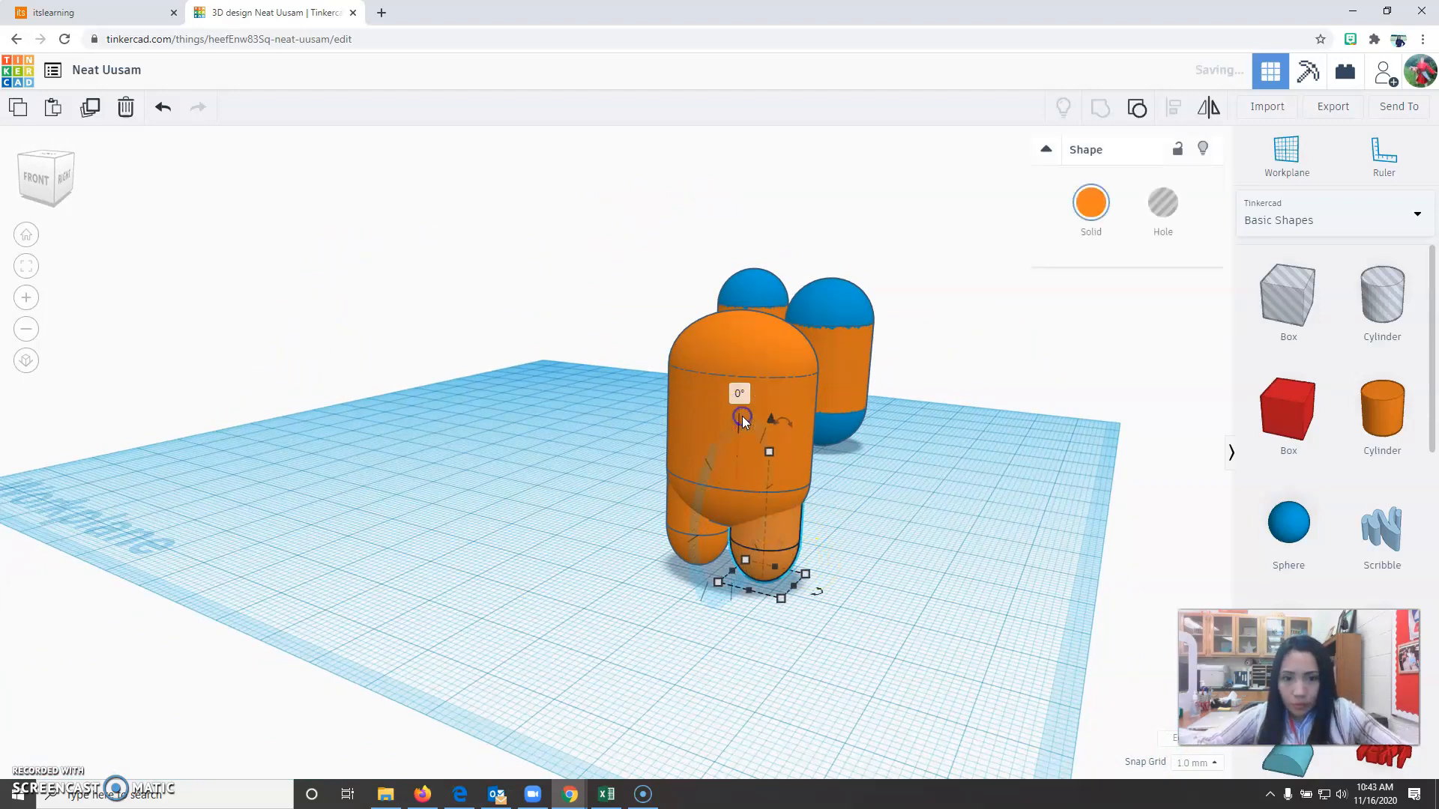
left_click(914, 658)
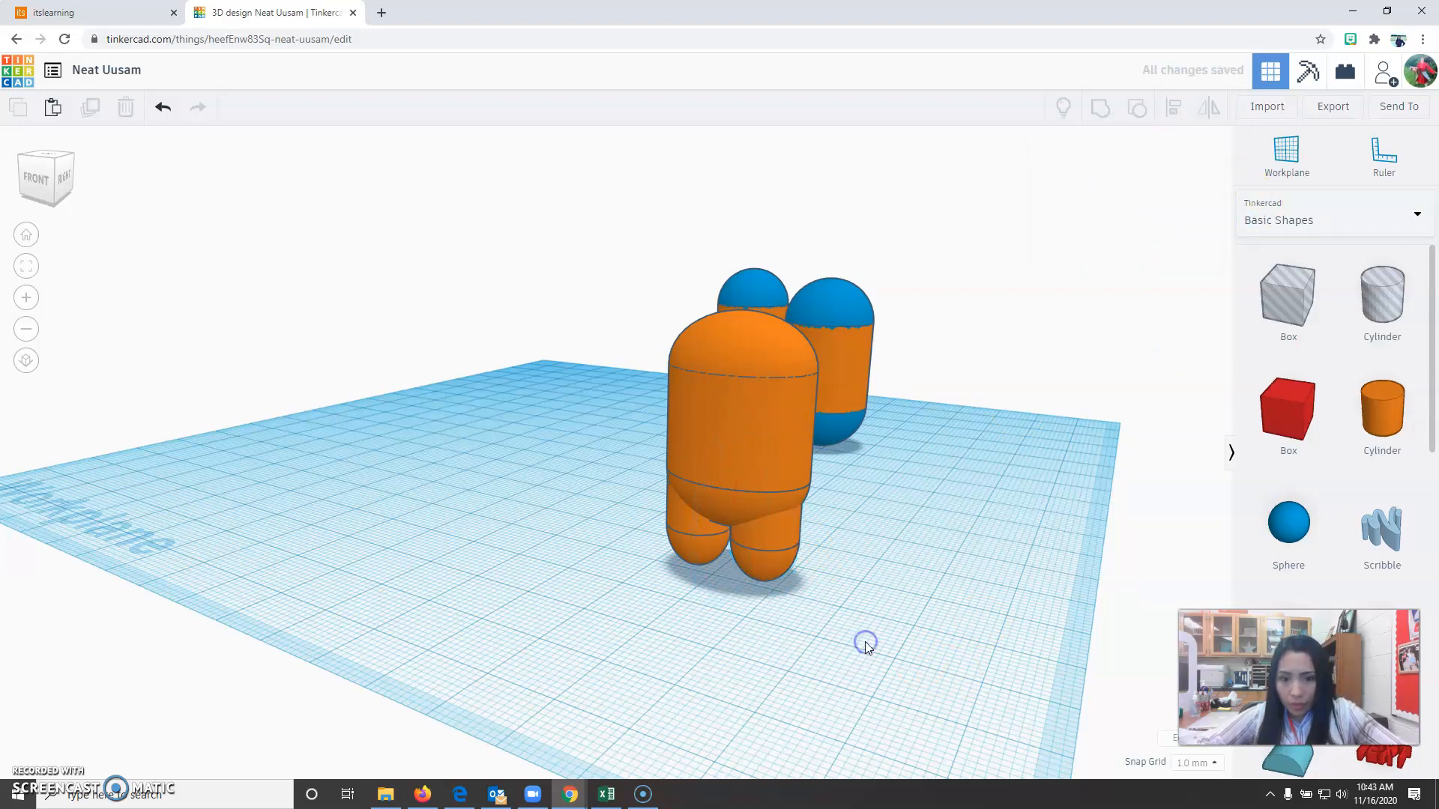
left_click(776, 554)
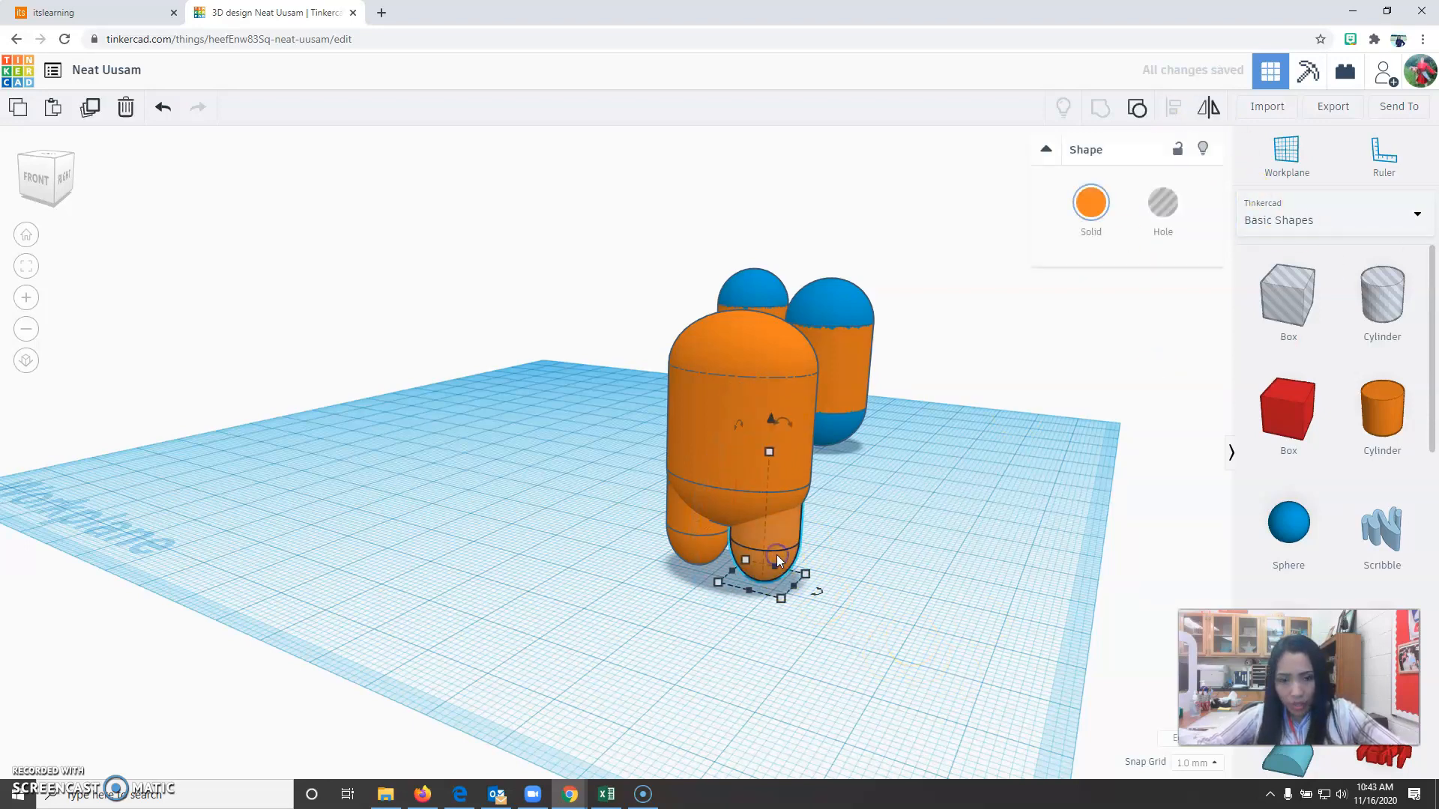
left_click(727, 394, "shift")
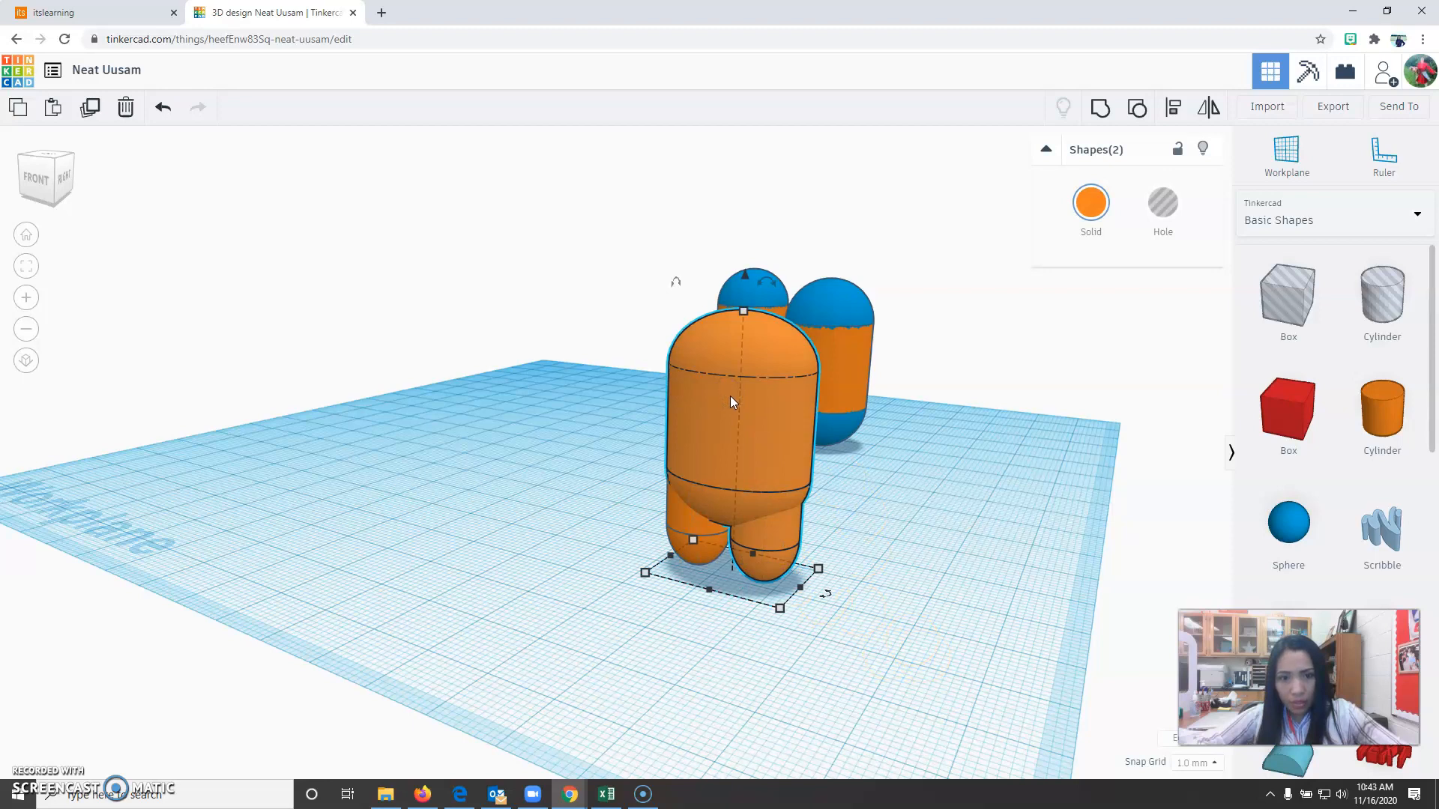
left_click(1173, 107)
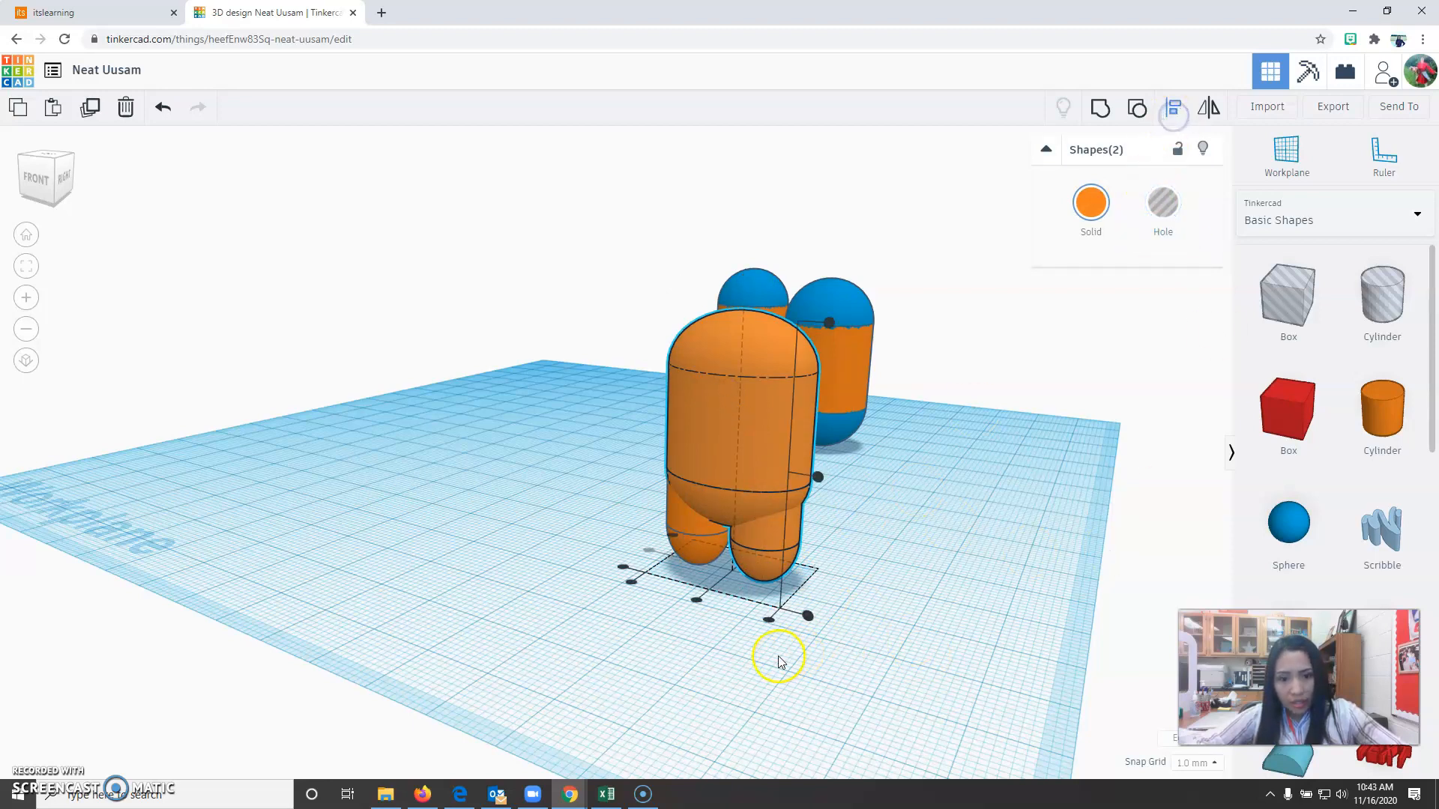
left_click(772, 623)
left_click(797, 667)
right_click_drag(796, 668, 864, 671)
Move the blue-and-orange capsule nearest the character to open space at the front left of the workplane and group its parts into one shape.
left_click(26, 235)
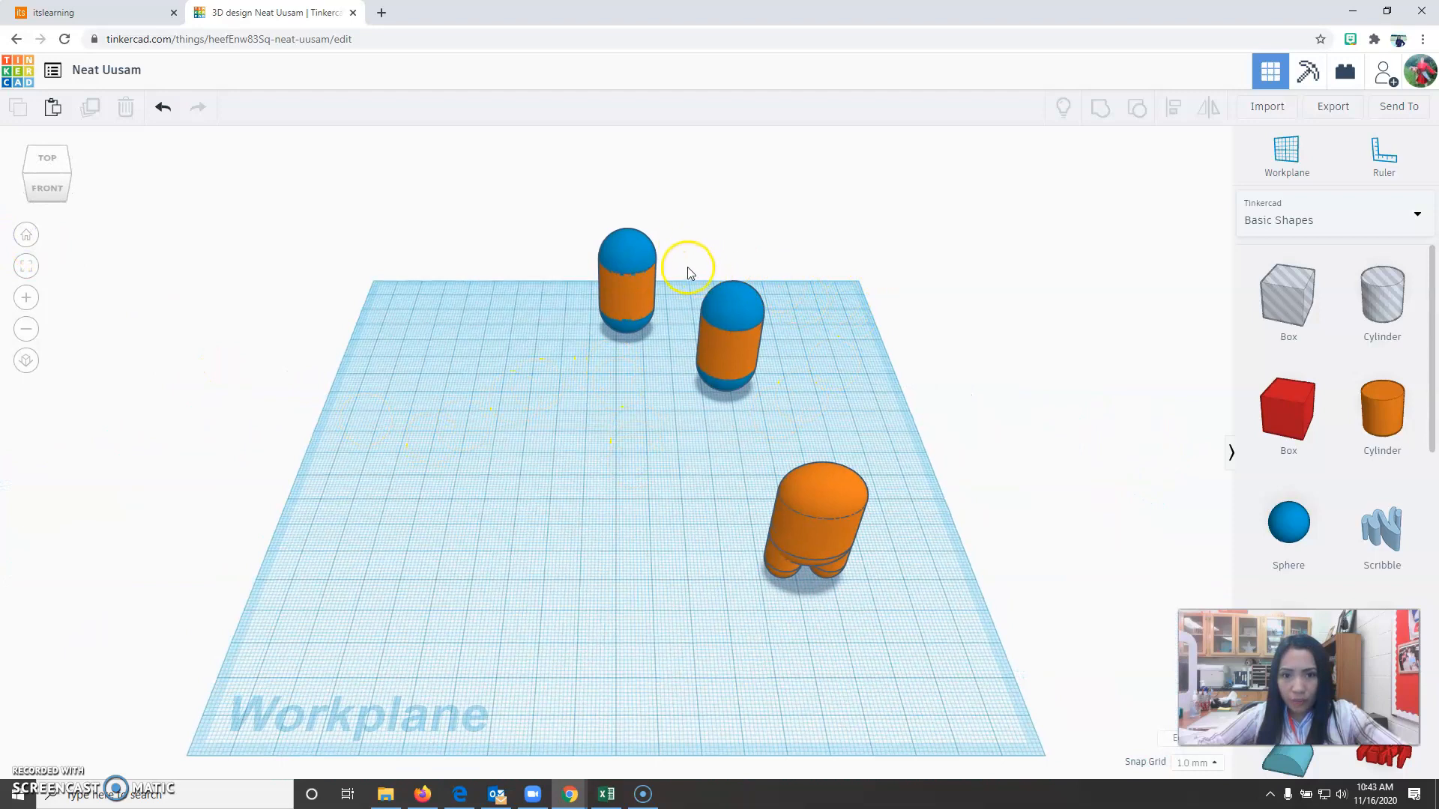
left_click(716, 349)
left_click_drag(715, 344, 531, 513)
left_click_drag(440, 377, 645, 626)
left_click(1101, 107)
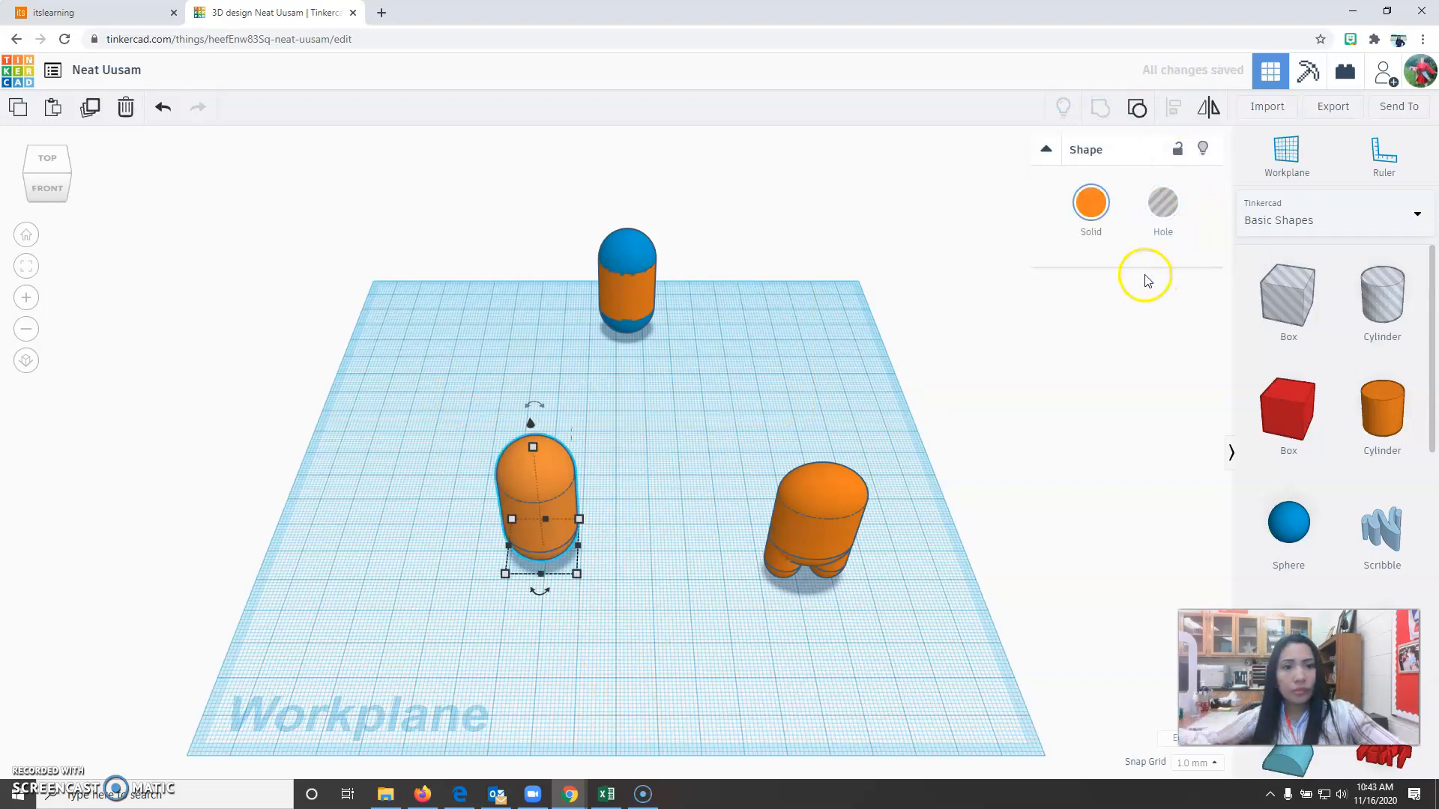
Resize the grouped capsule to 14 mm wide, 16 mm deep and 12 mm high for the face.
mouse_move(581, 575)
left_click(535, 636)
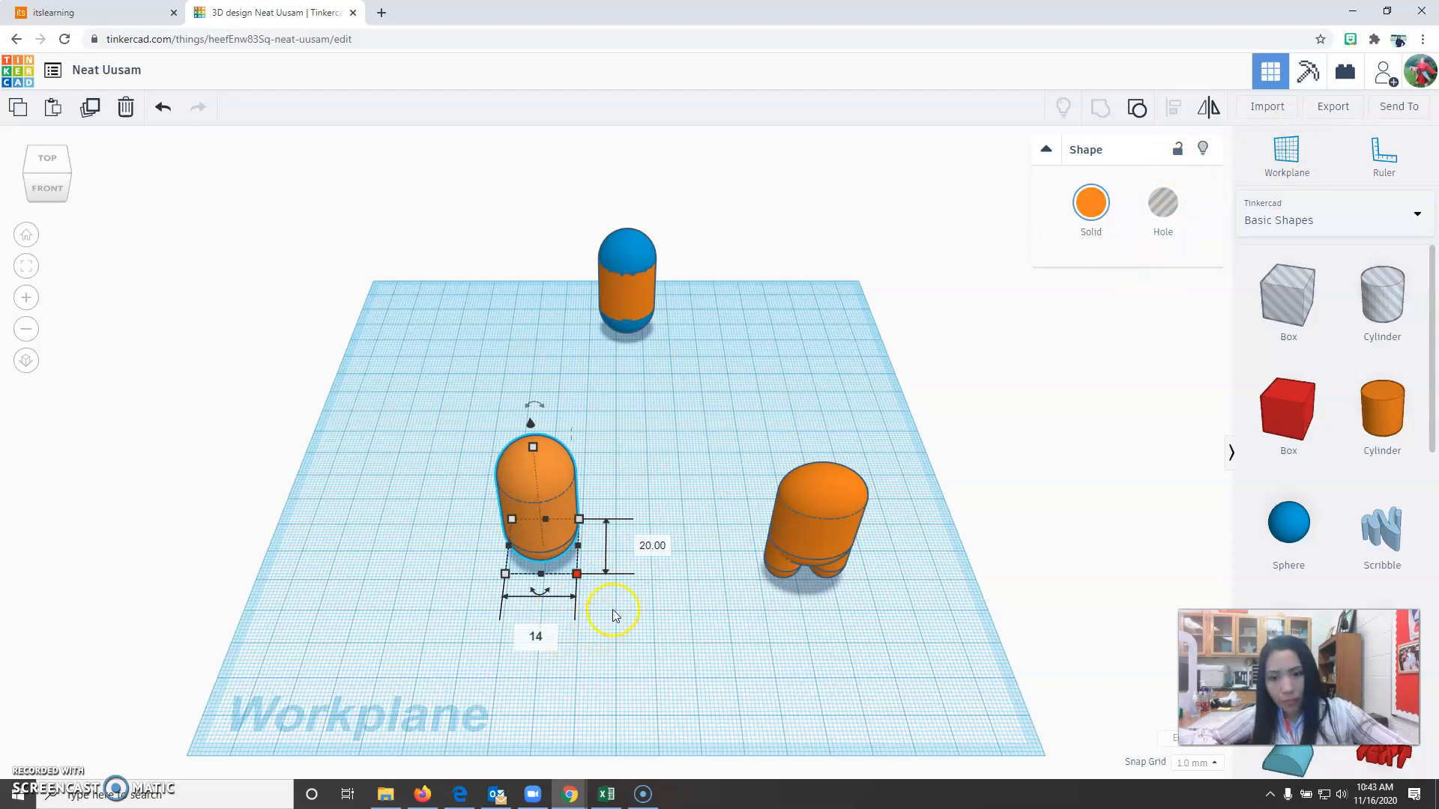
left_click(656, 544)
type("40")
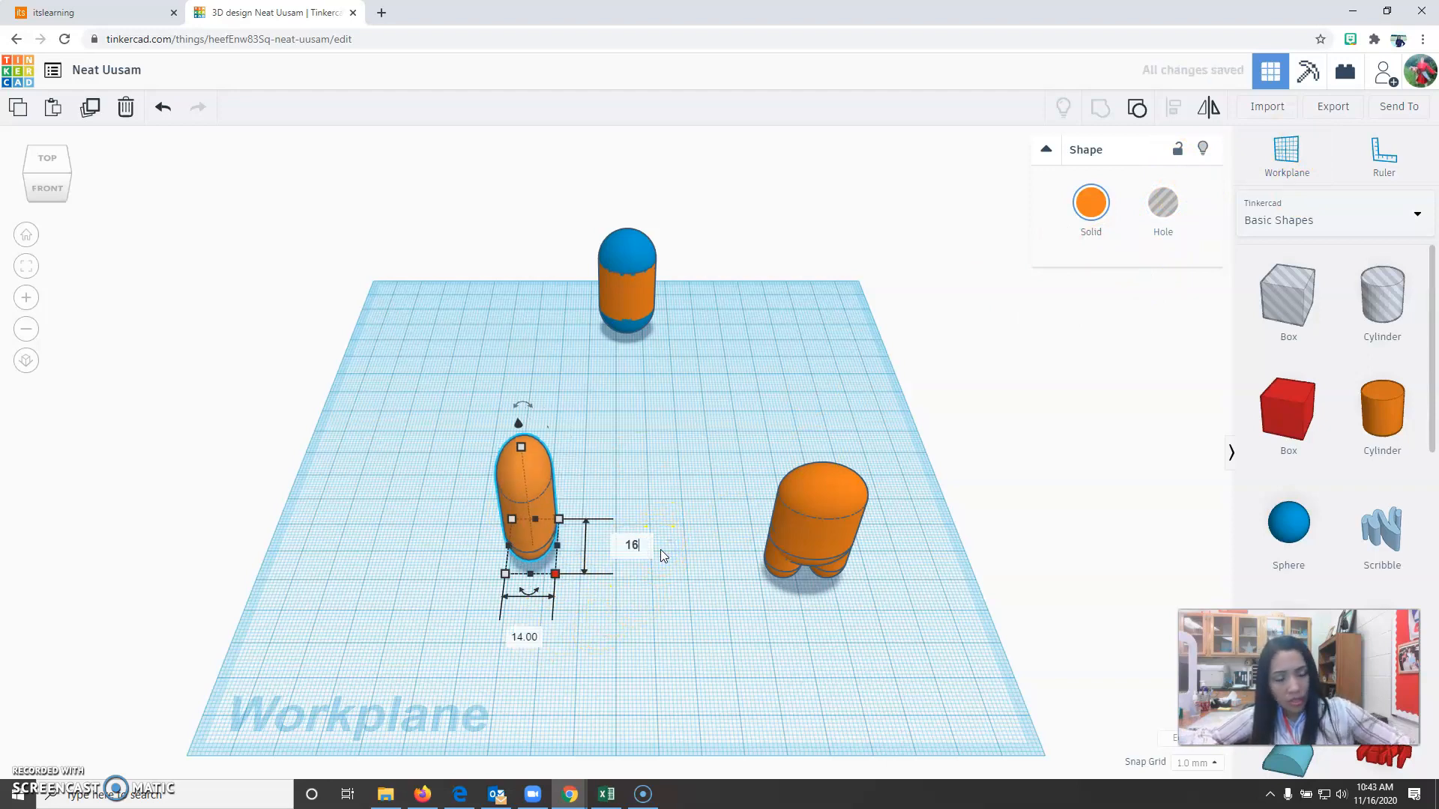
key("Return")
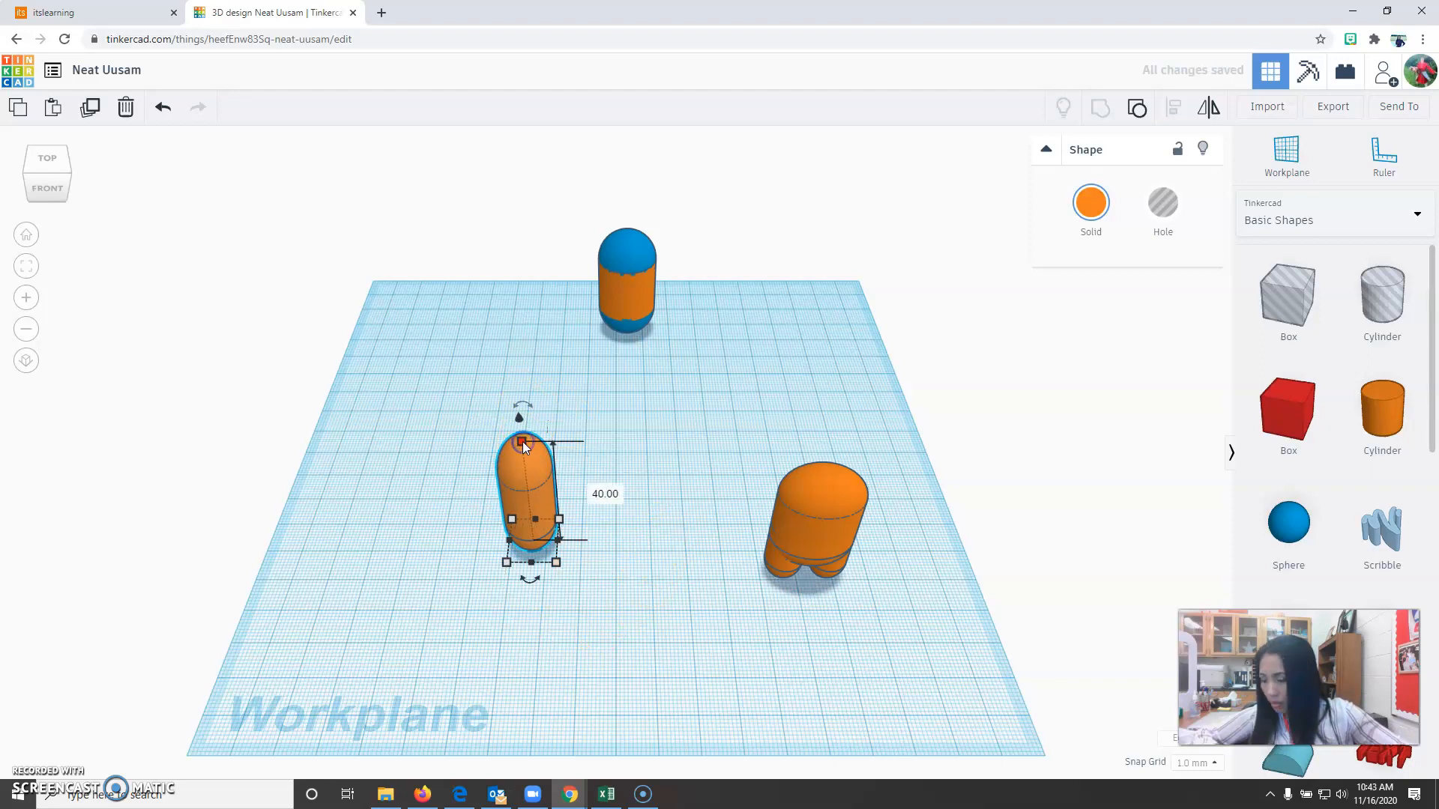
left_click(613, 493)
type("1")
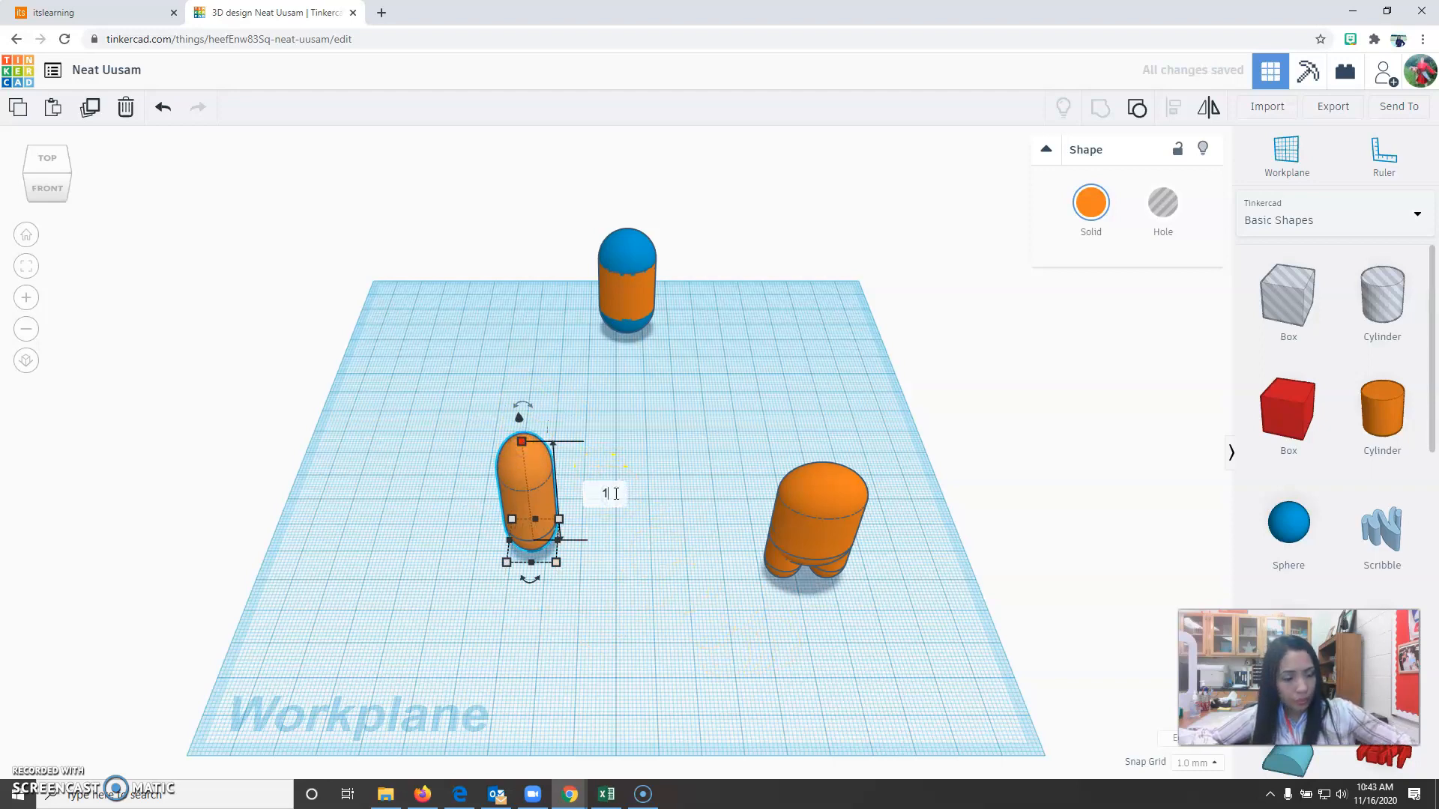
type("0")
key("Return")
left_click(562, 626)
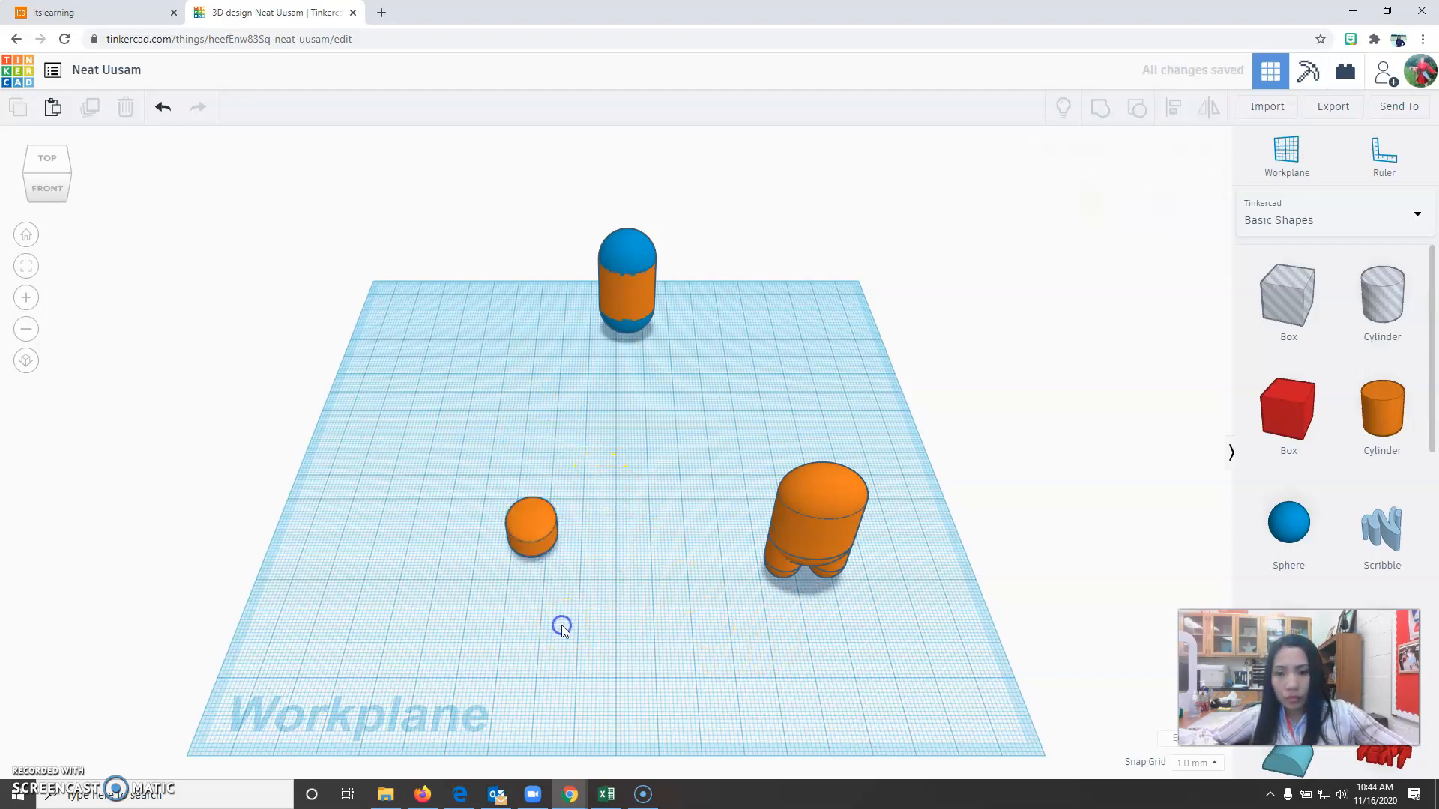
Recolor the resized face piece light blue.
left_click(517, 558)
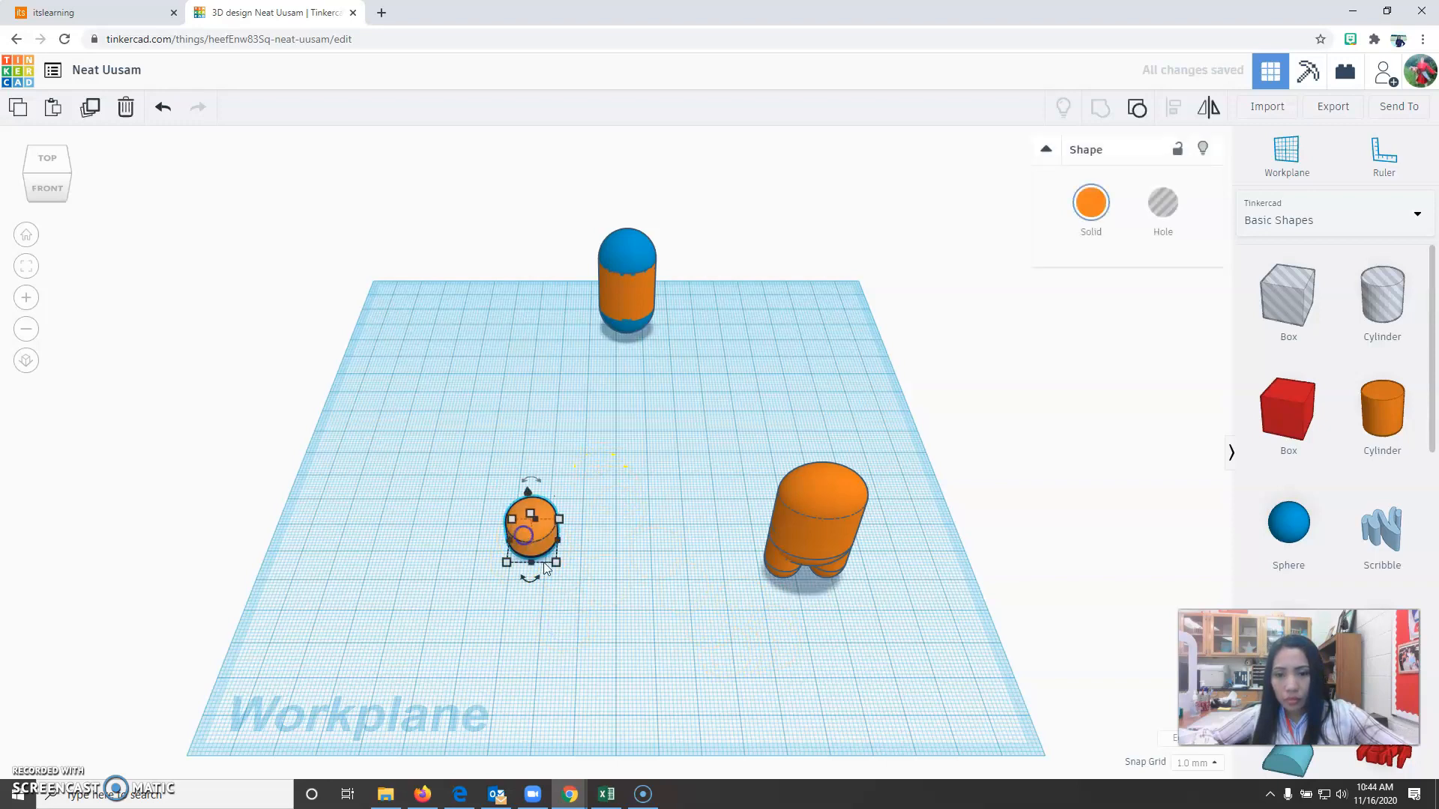
left_click(1092, 209)
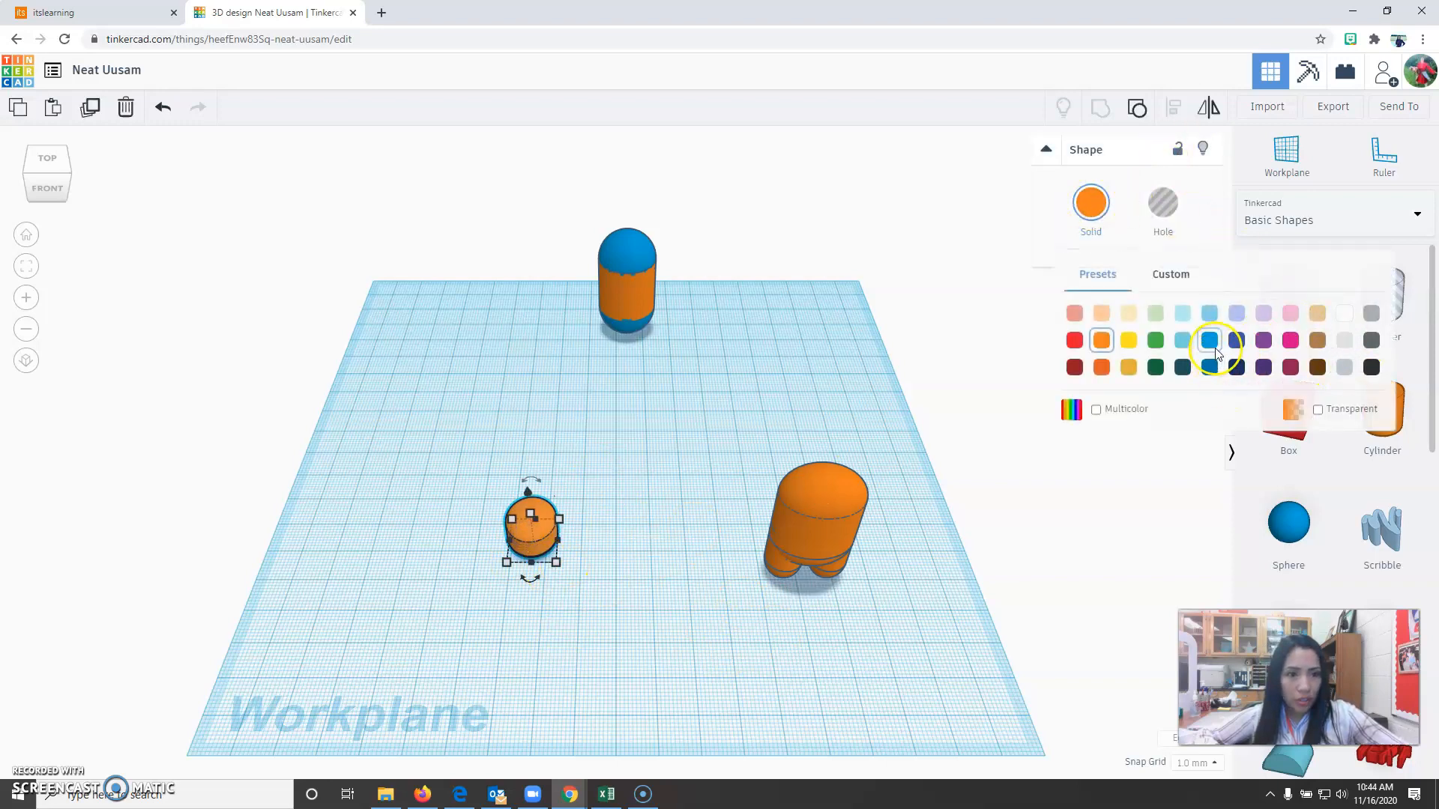
left_click(1208, 318)
Raise the light-blue face piece 24 mm above the workplane.
right_click_drag(607, 632, 494, 527)
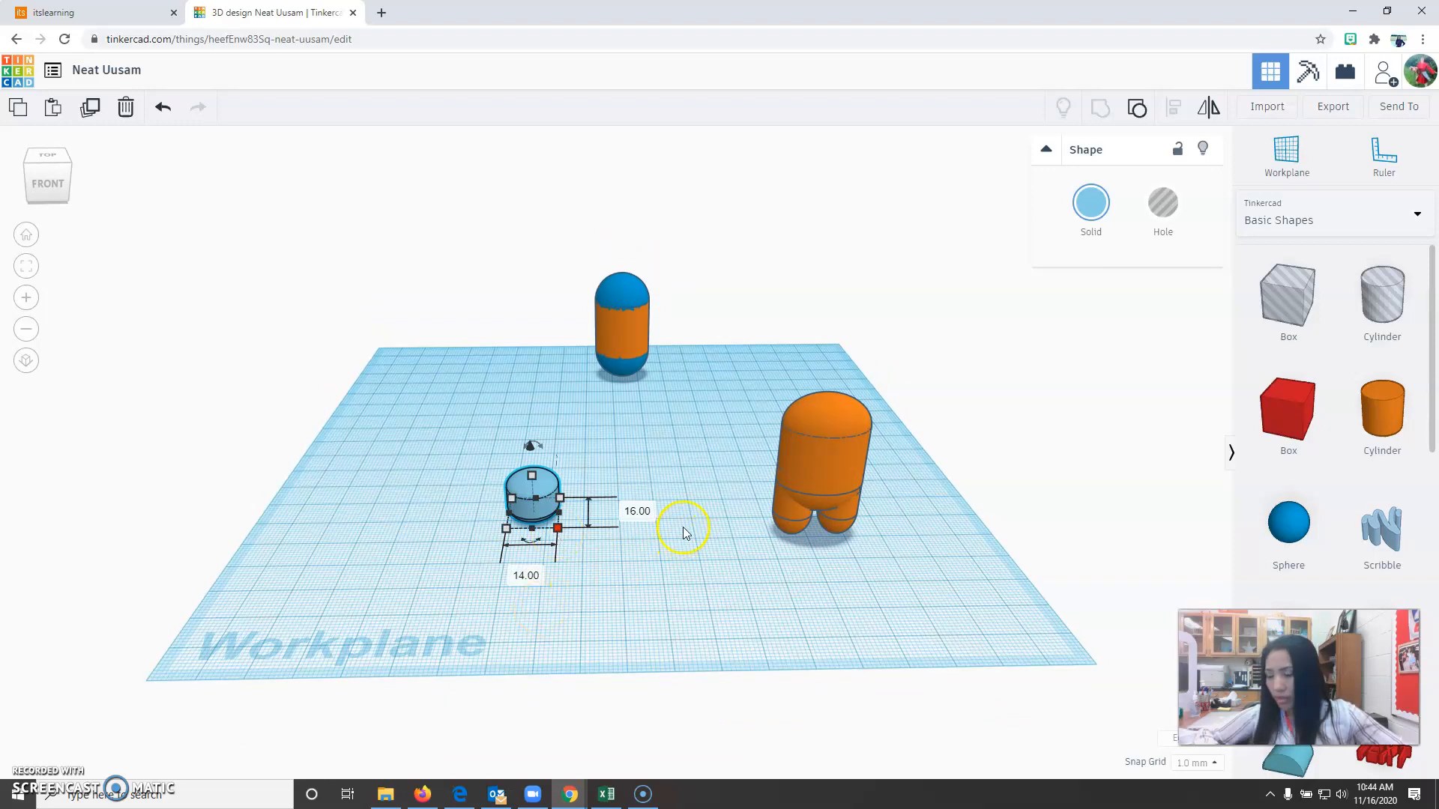
left_click(529, 445)
left_click(535, 484)
left_click(540, 478)
left_click_drag(531, 450, 530, 391)
left_click(637, 498)
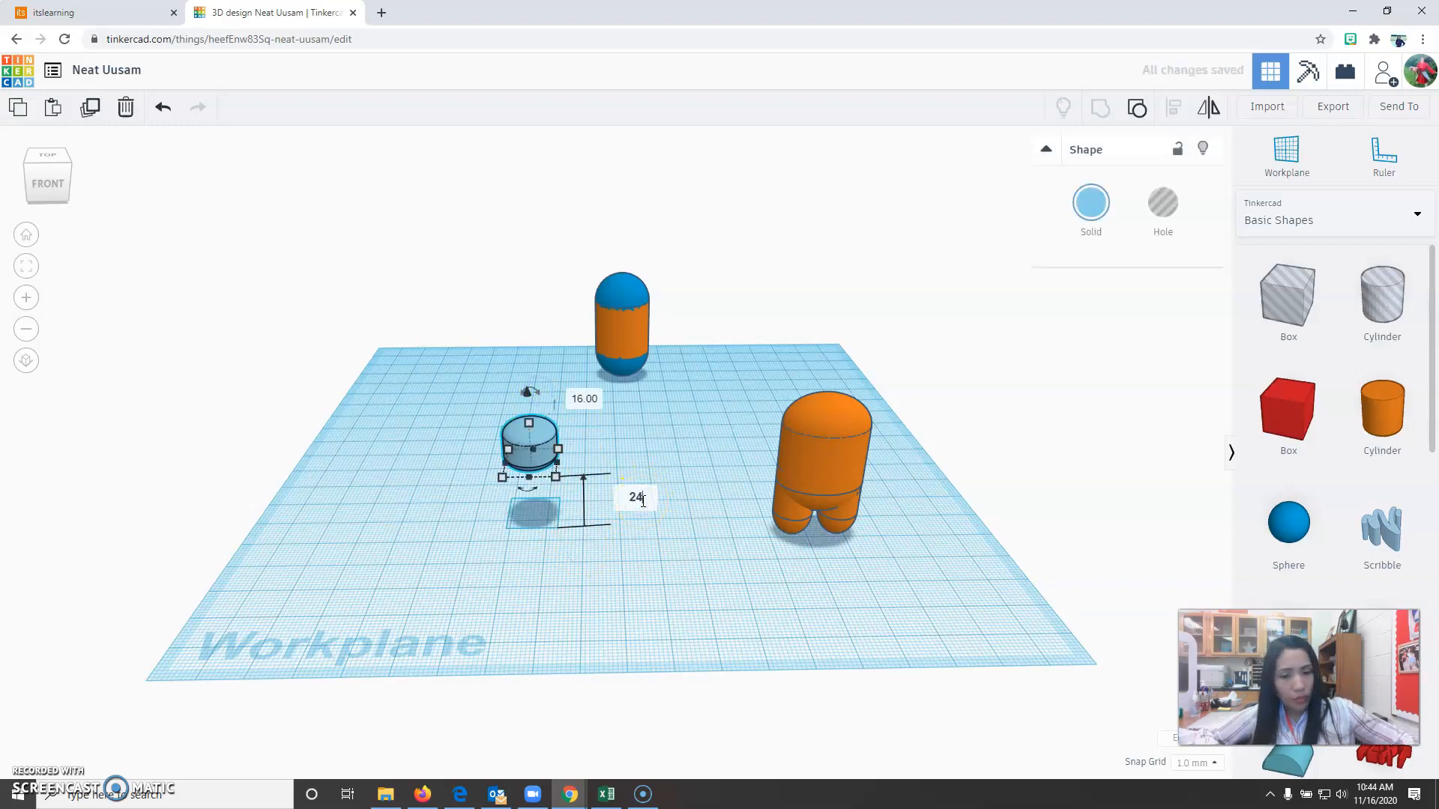
key("Return")
Move the face piece about 75 mm right and 20 mm forward to the body's front, and fine-tune its position from above in orthographic view.
left_click_drag(543, 459, 840, 472)
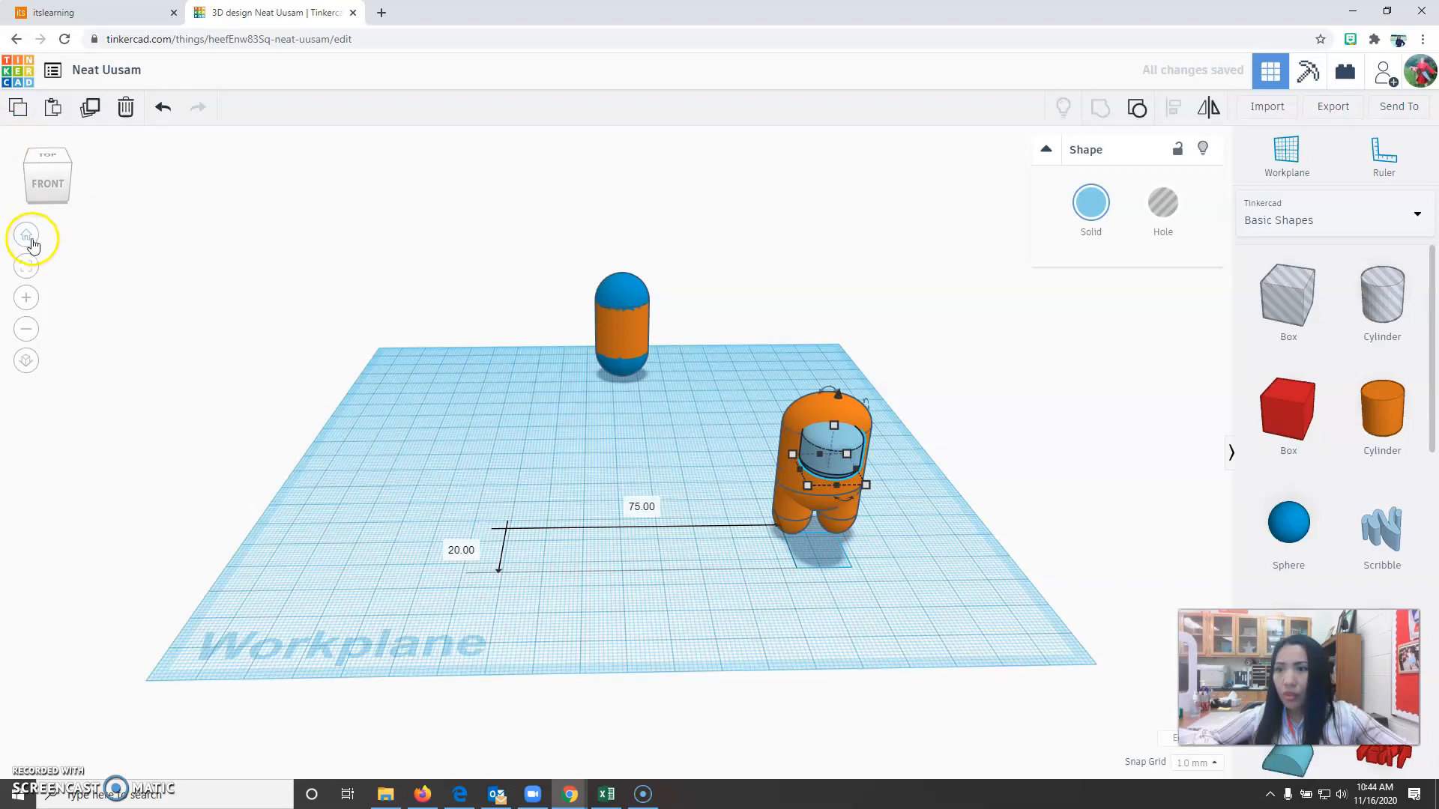
left_click(26, 237)
left_click(47, 159)
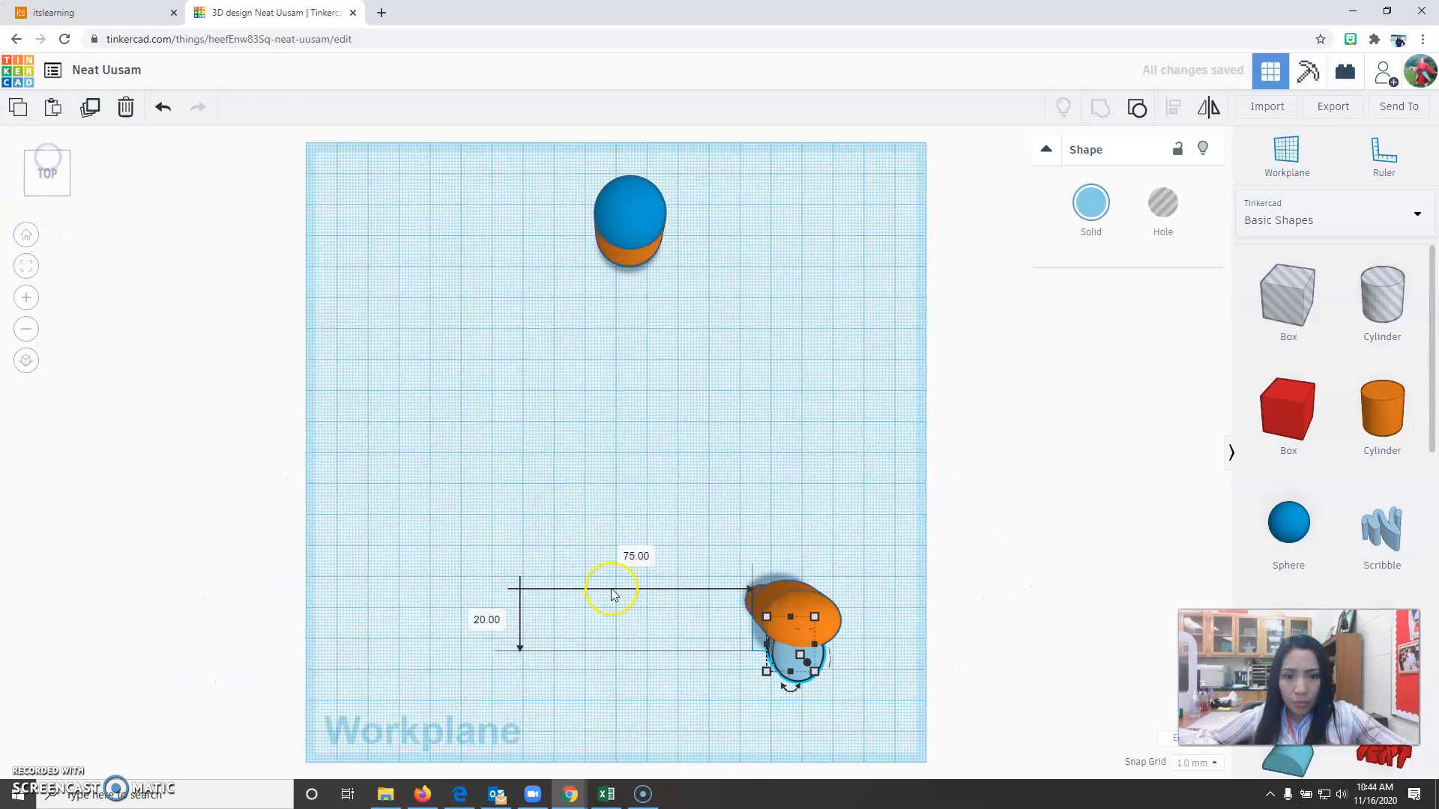
left_click(26, 360)
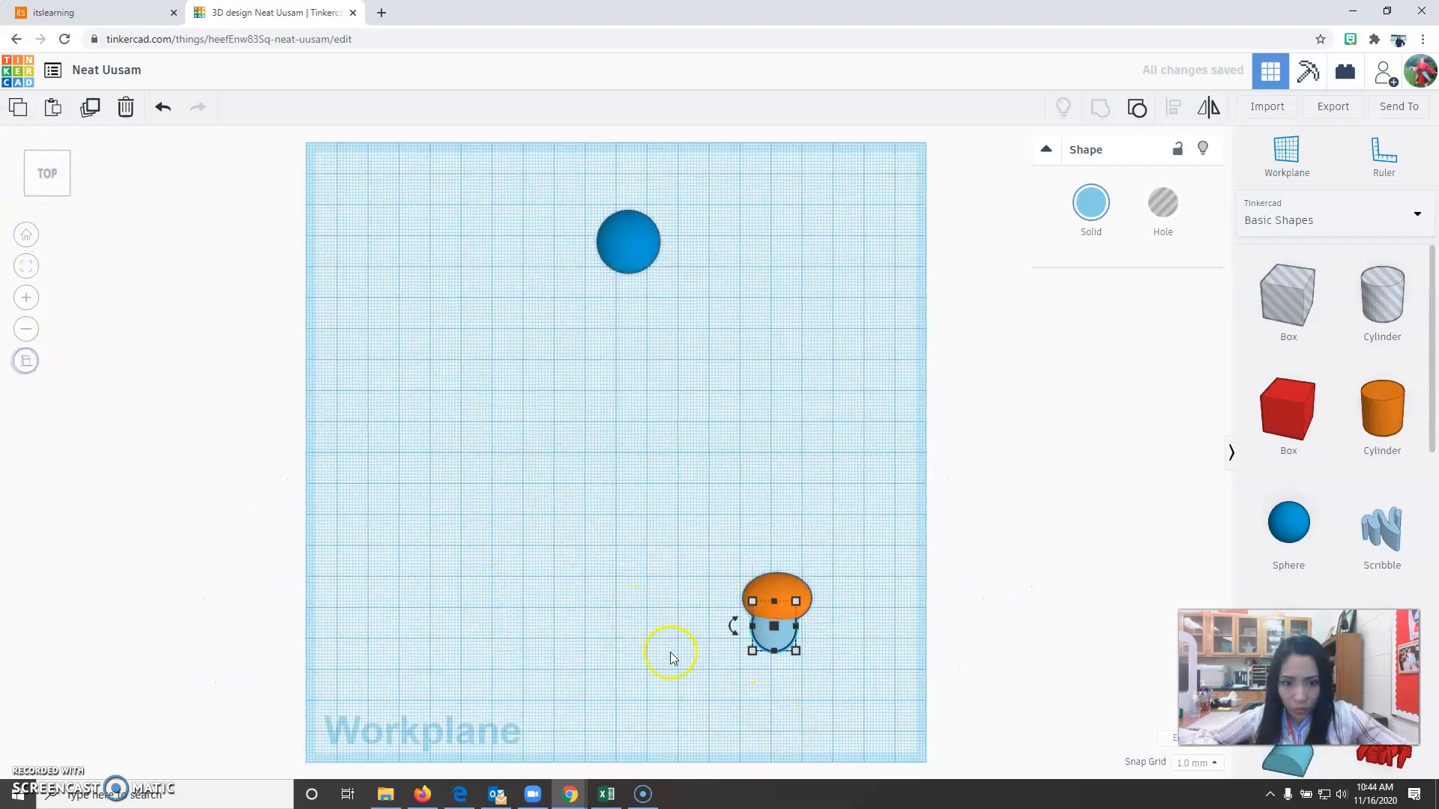
left_click(754, 691)
left_click(777, 639)
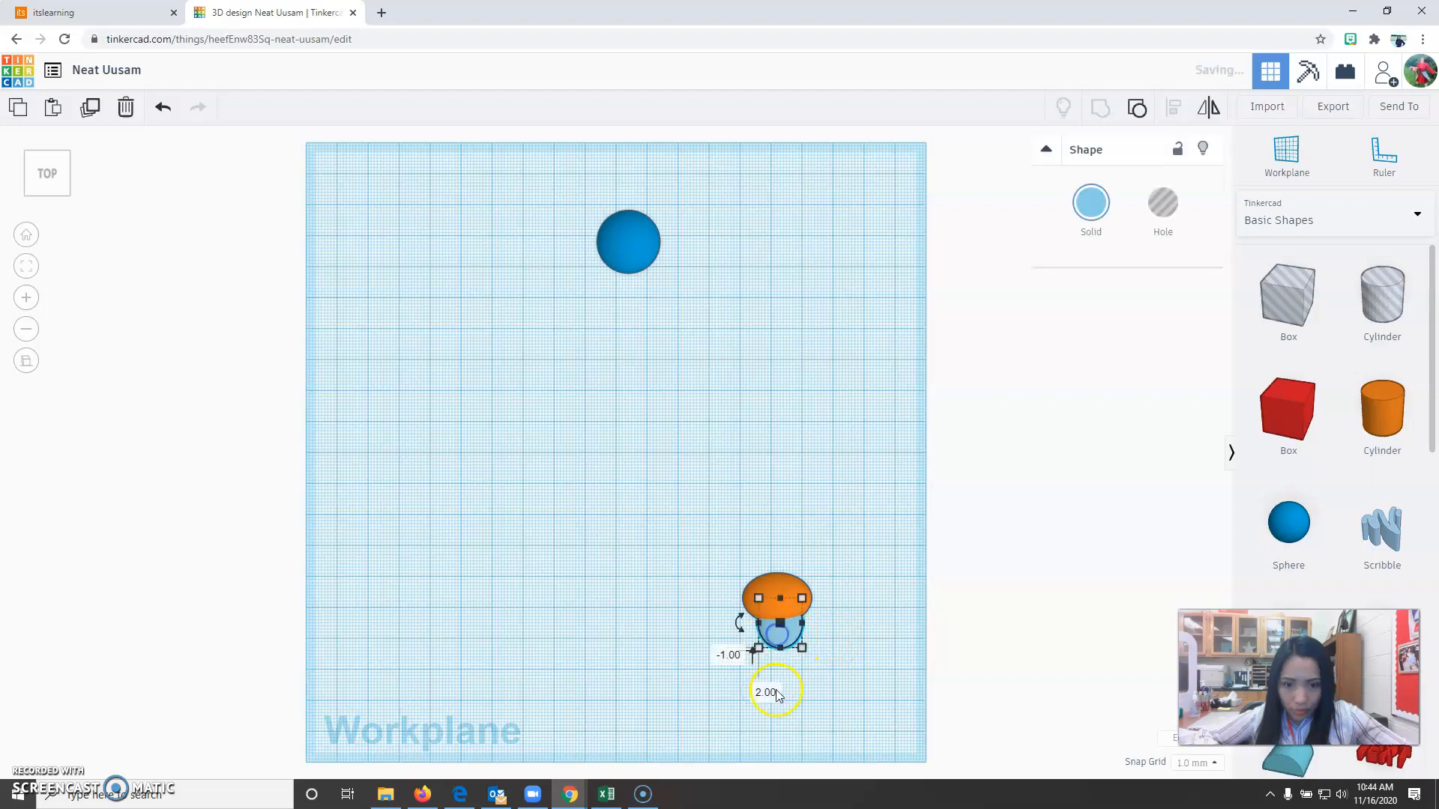
Pull the face piece clear in front of the body and set its depth to 6 mm.
right_click_drag(784, 678, 748, 613)
left_click_drag(748, 613, 703, 616)
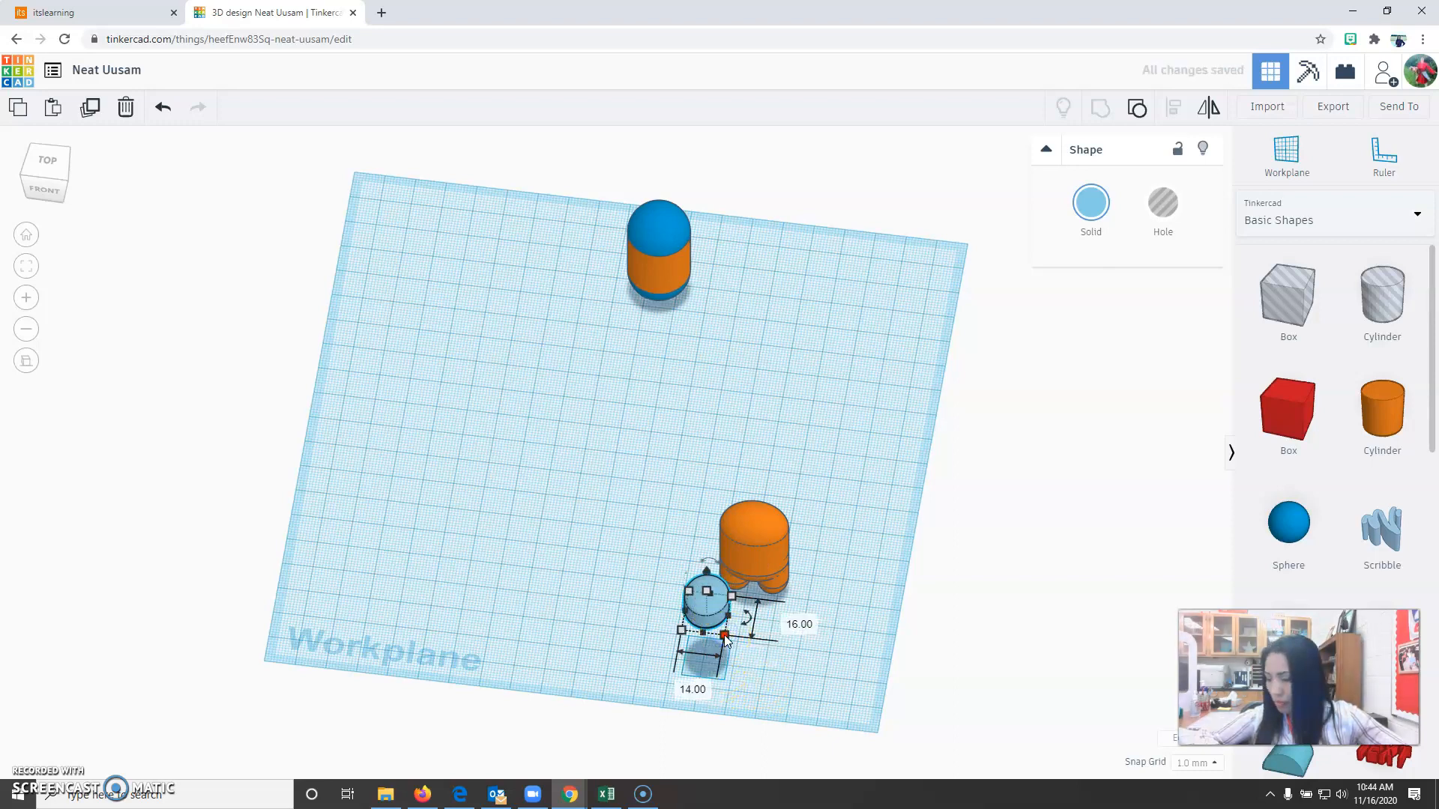
right_click_drag(785, 708, 793, 672)
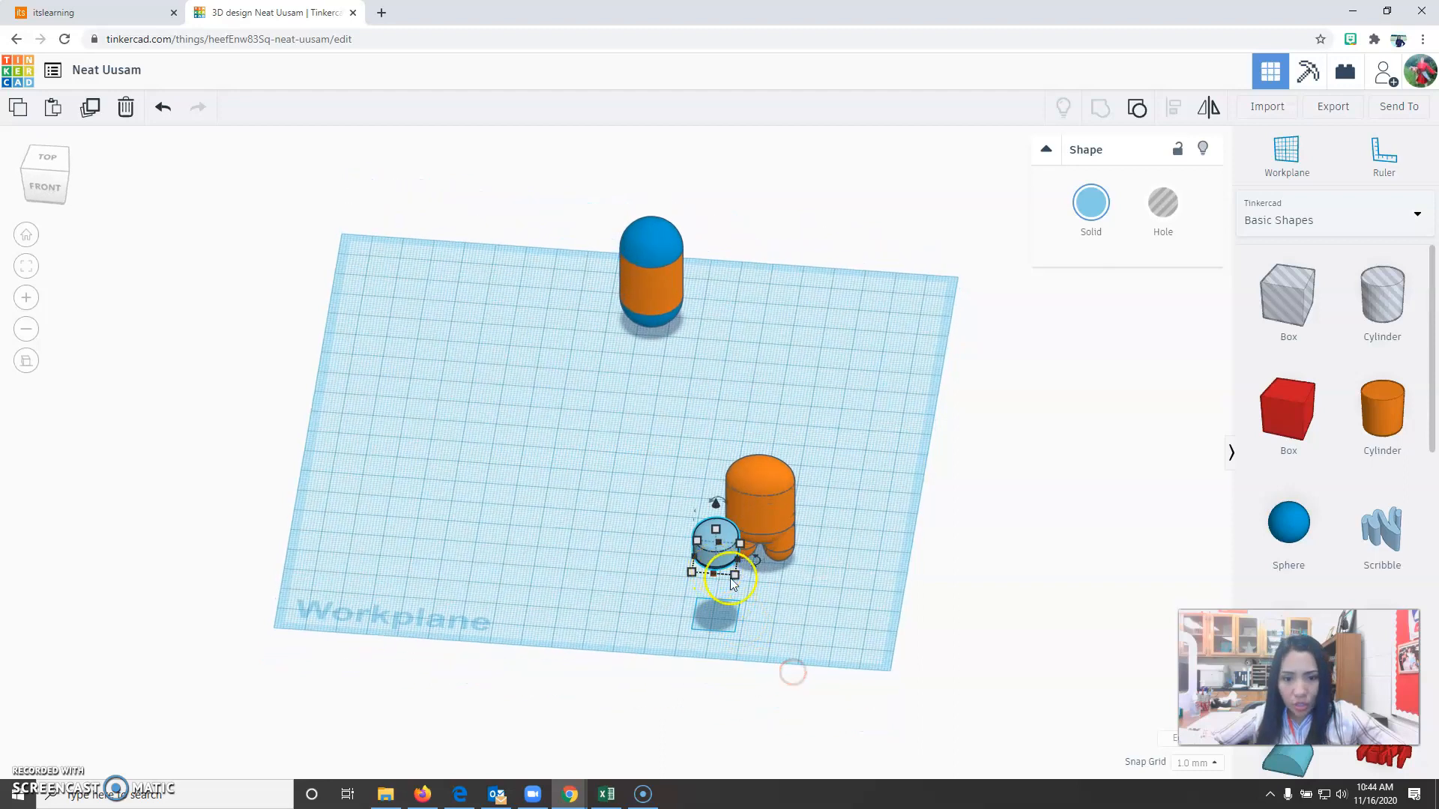
left_click(808, 568)
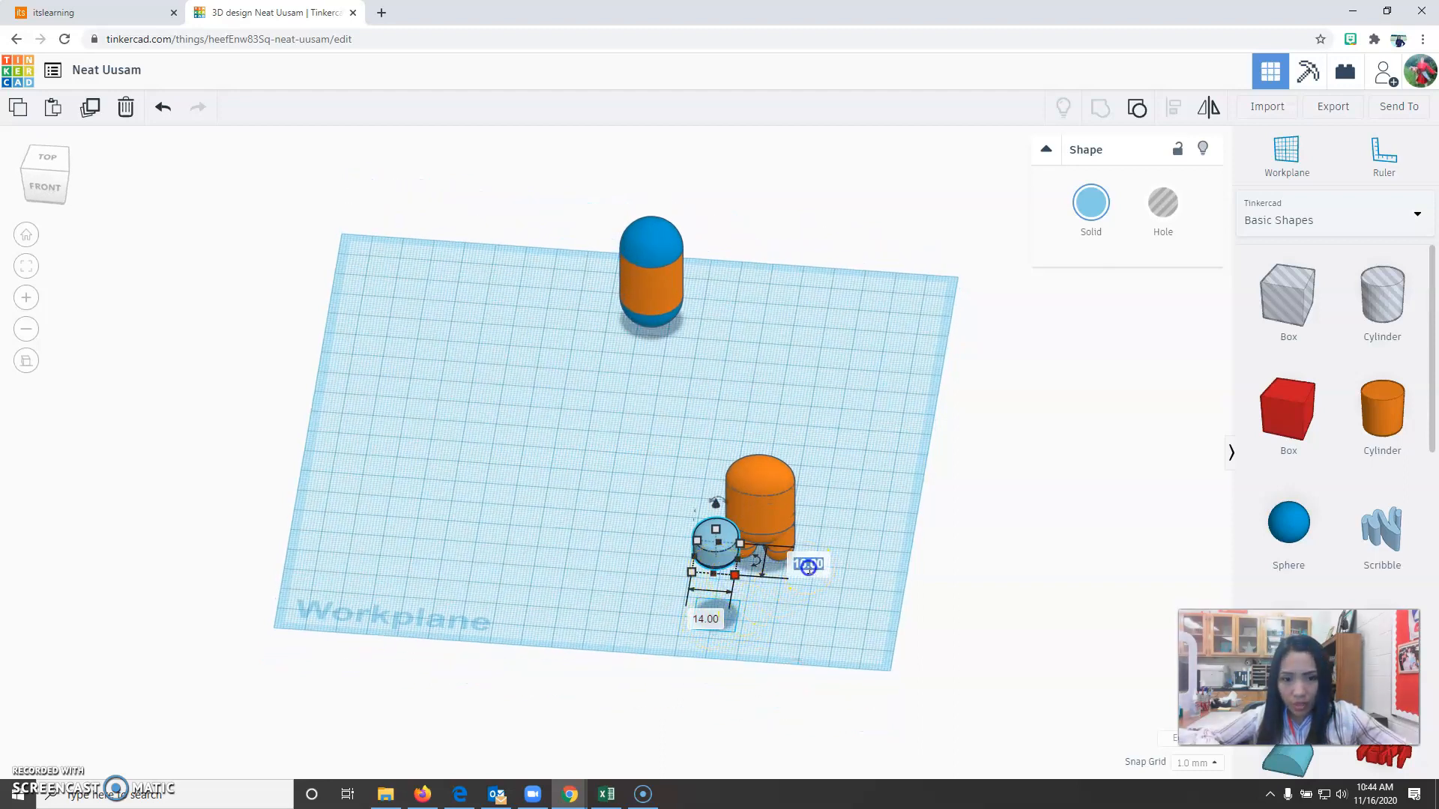
type("6")
key("Return")
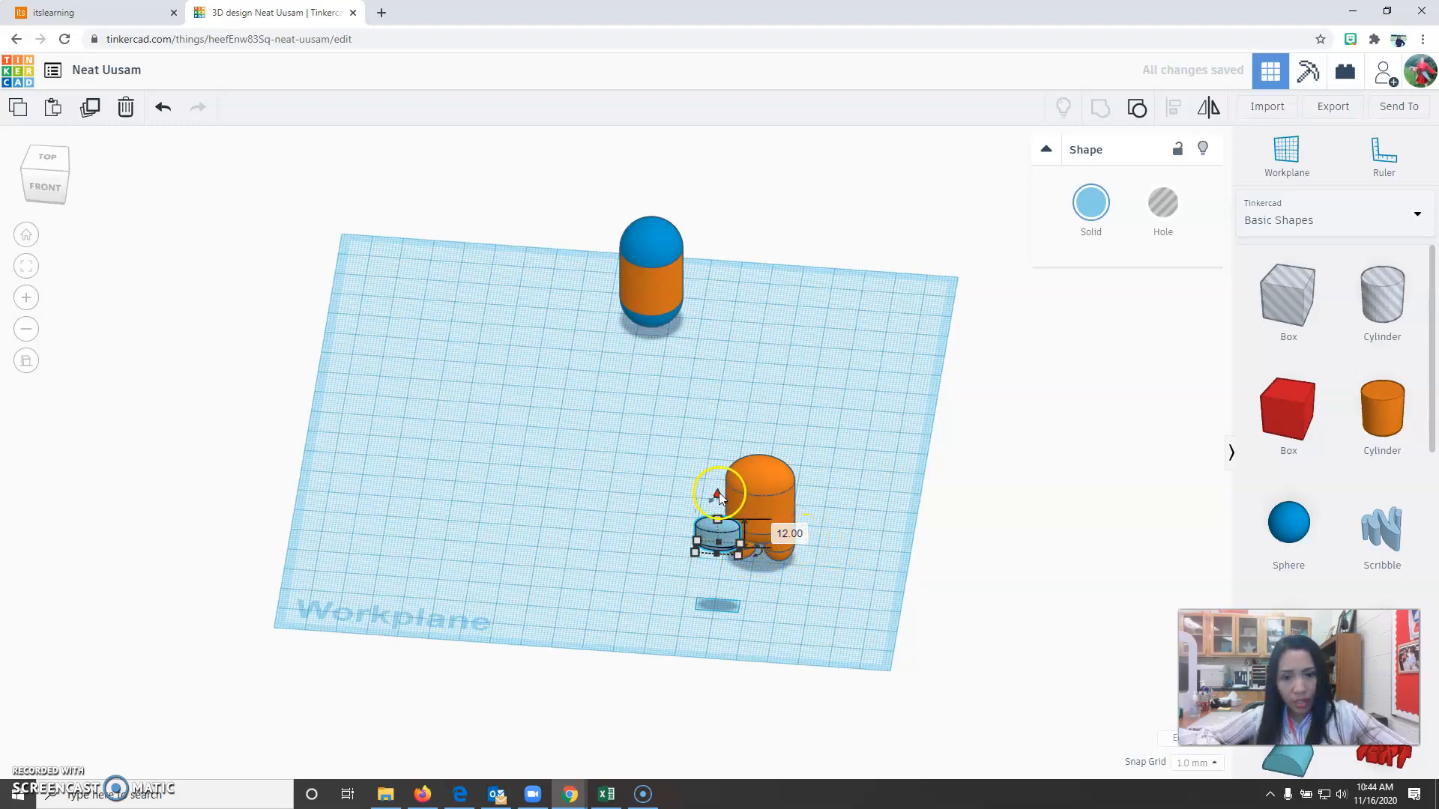
Move the light-blue face piece 10 mm right and 17 mm back against the body's front, working from above in orthographic view.
left_click_drag(718, 491, 718, 494)
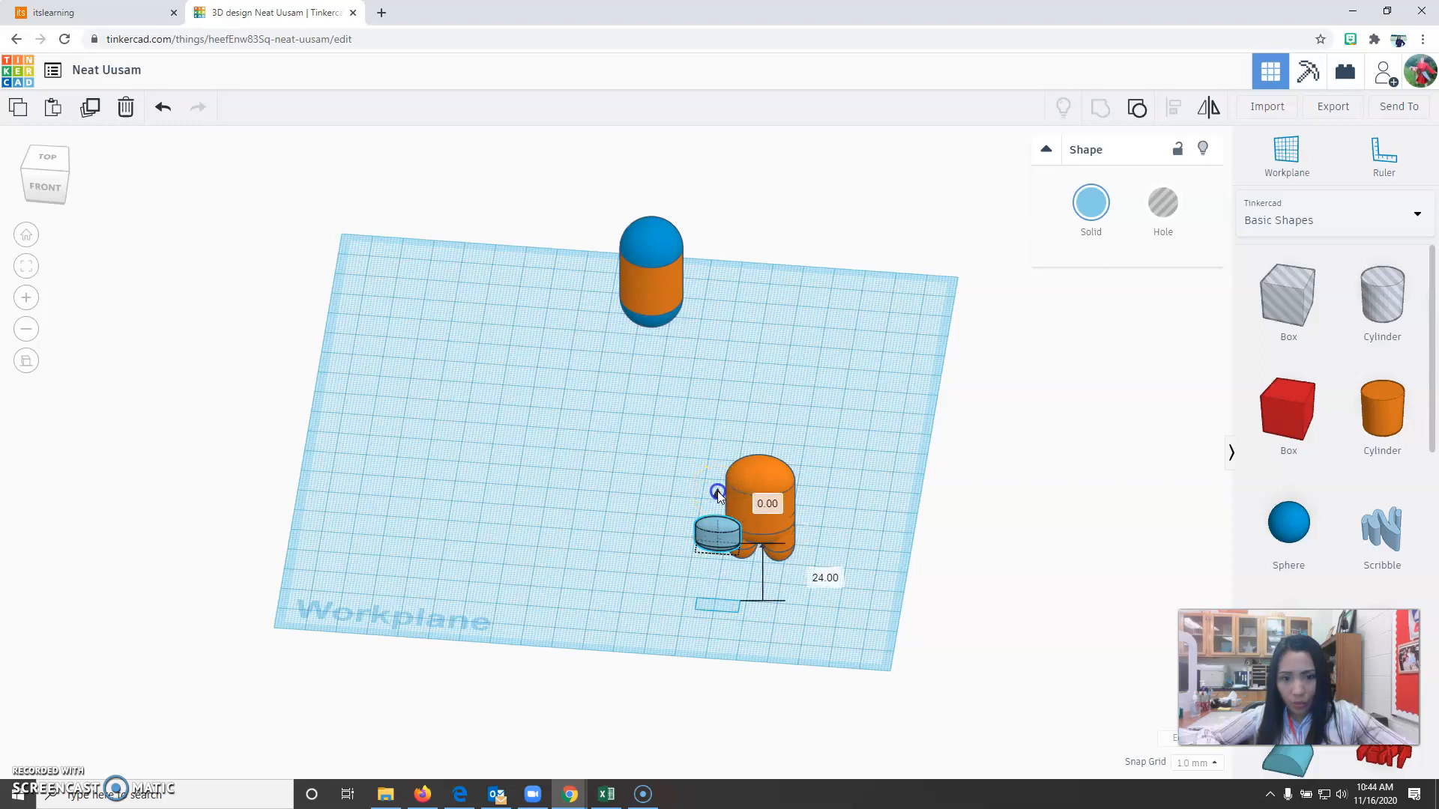
left_click(52, 158)
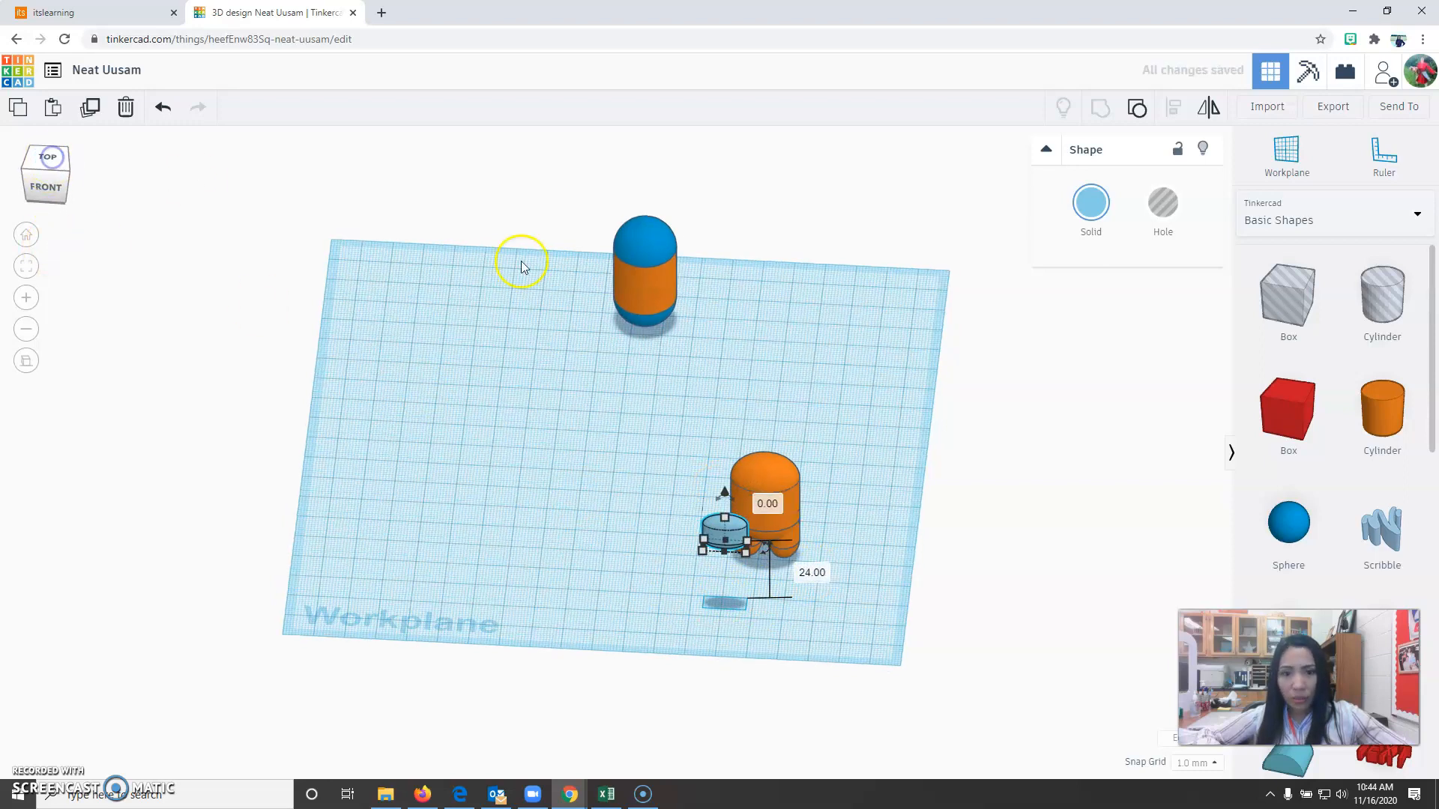
left_click(26, 234)
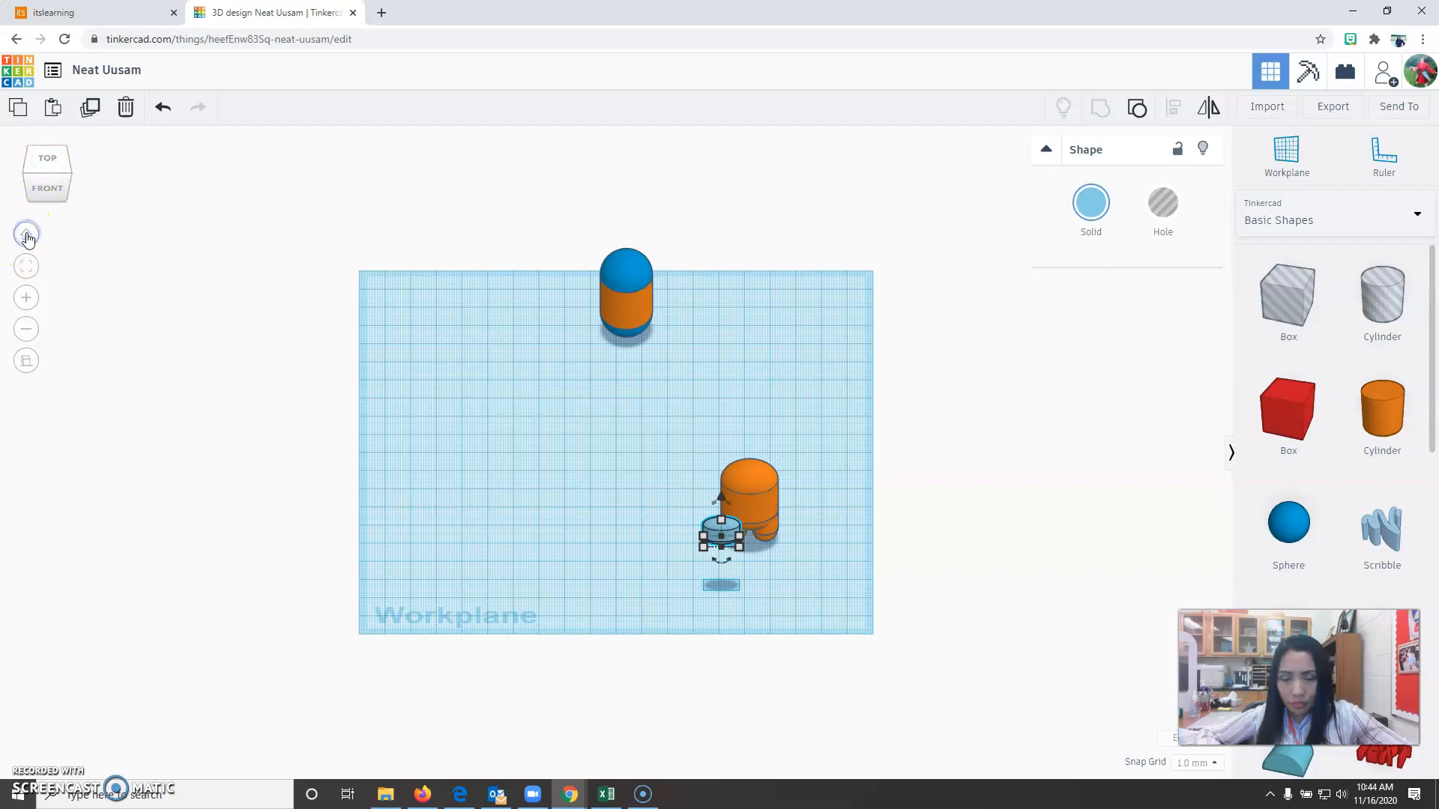
left_click(27, 360)
right_click_drag(811, 609, 838, 703)
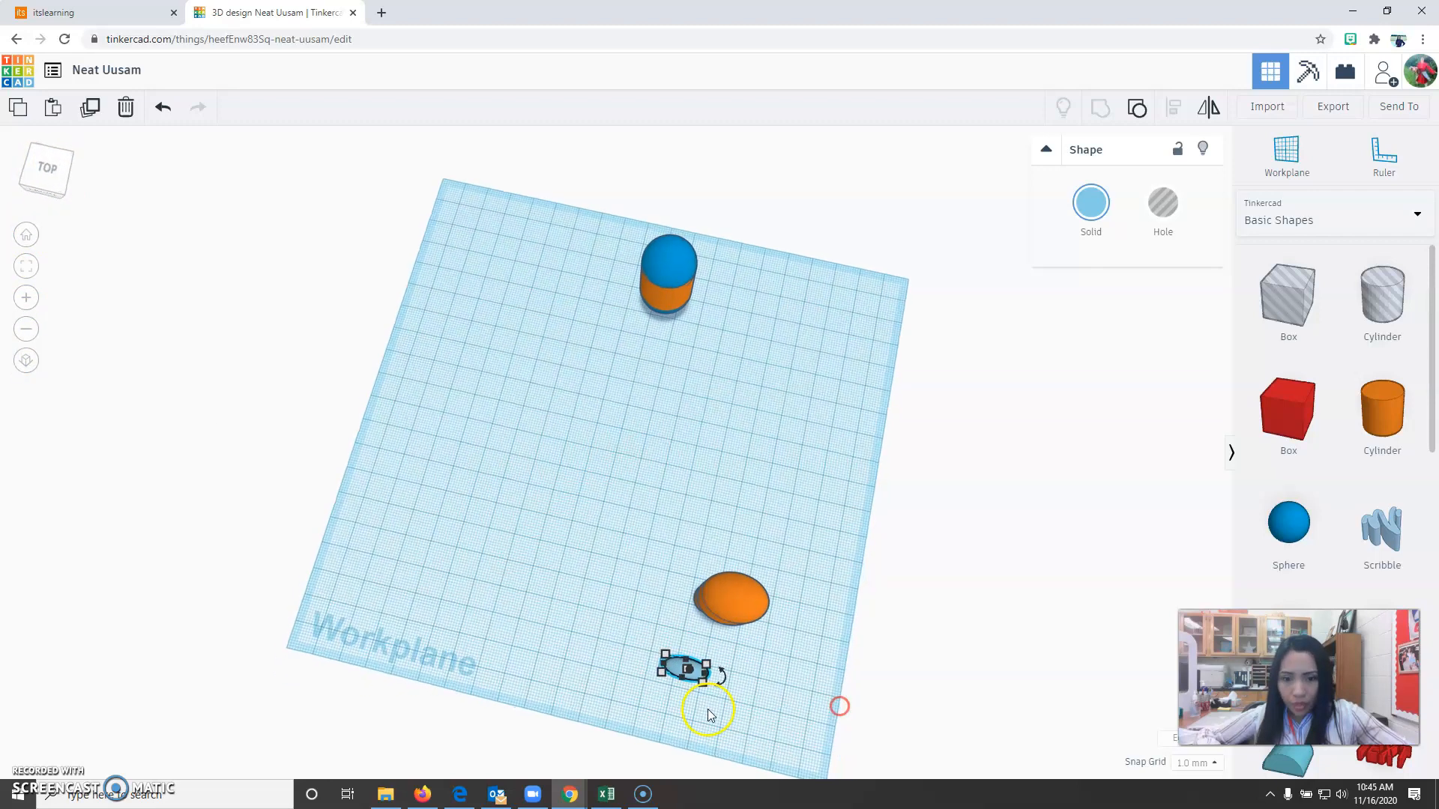
left_click(631, 687)
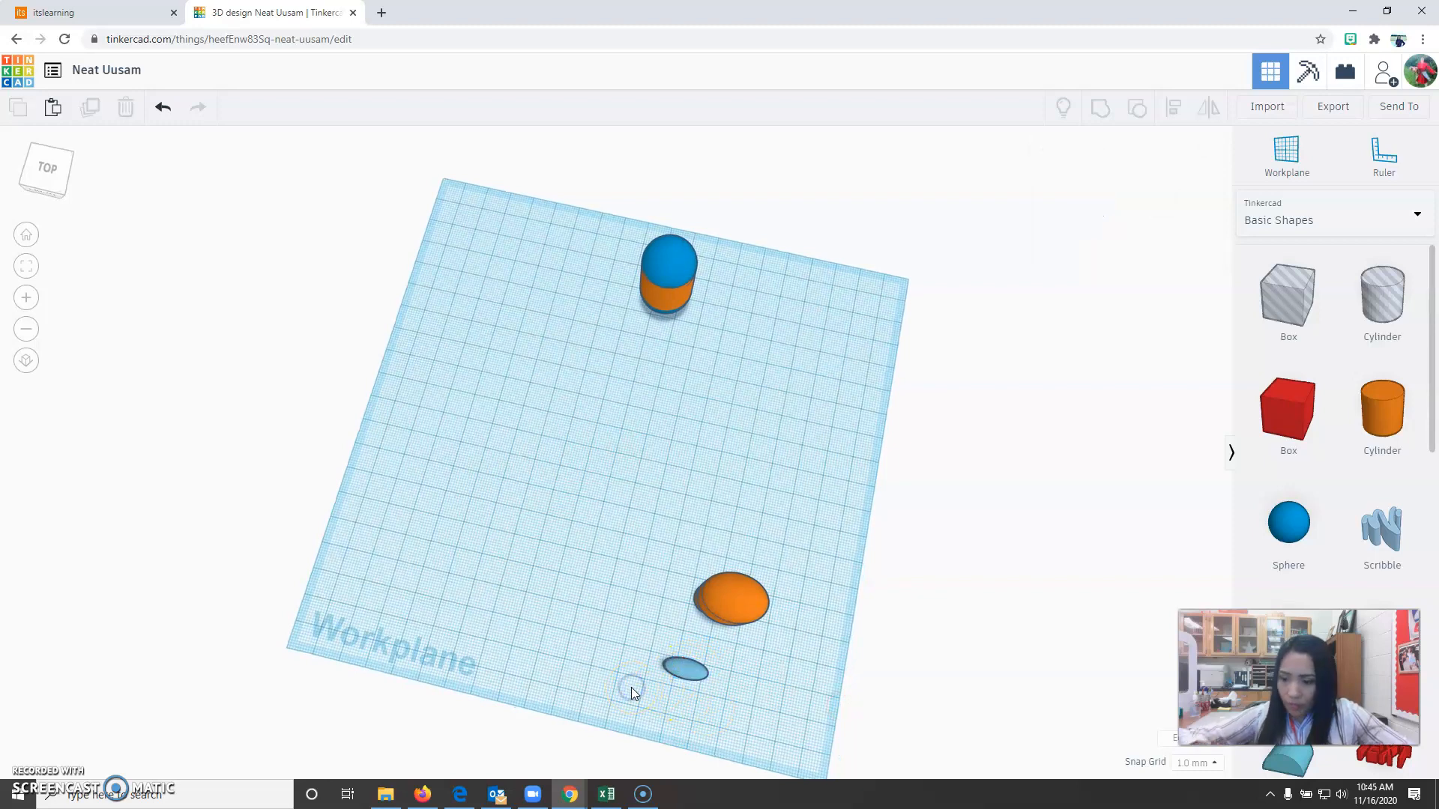
left_click(47, 167)
left_click_drag(748, 657, 776, 612)
left_click(25, 361)
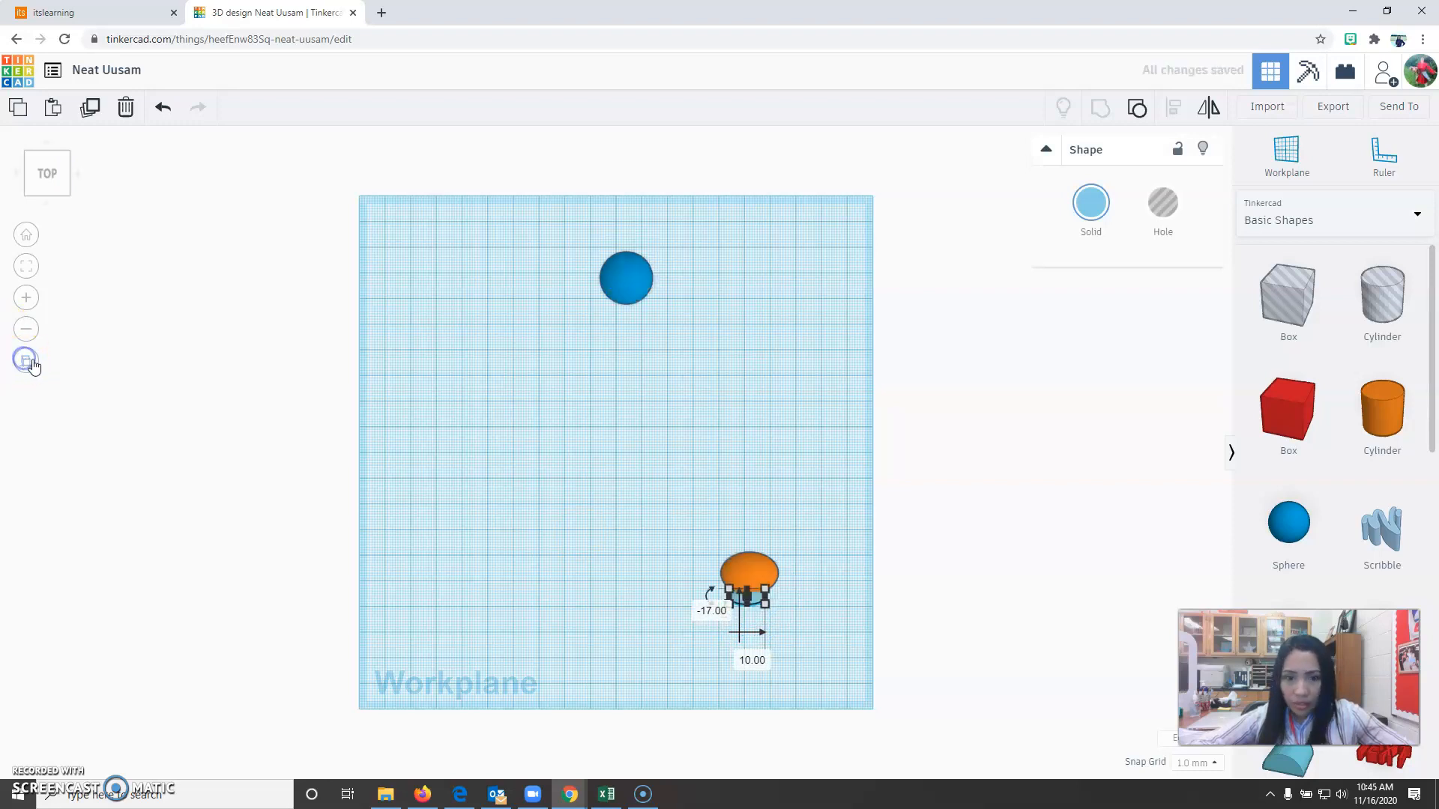
Nudge the face piece 1 mm right and 2 mm back so it sinks into the body's front.
left_click(843, 683)
scroll(806, 624, "up", 5)
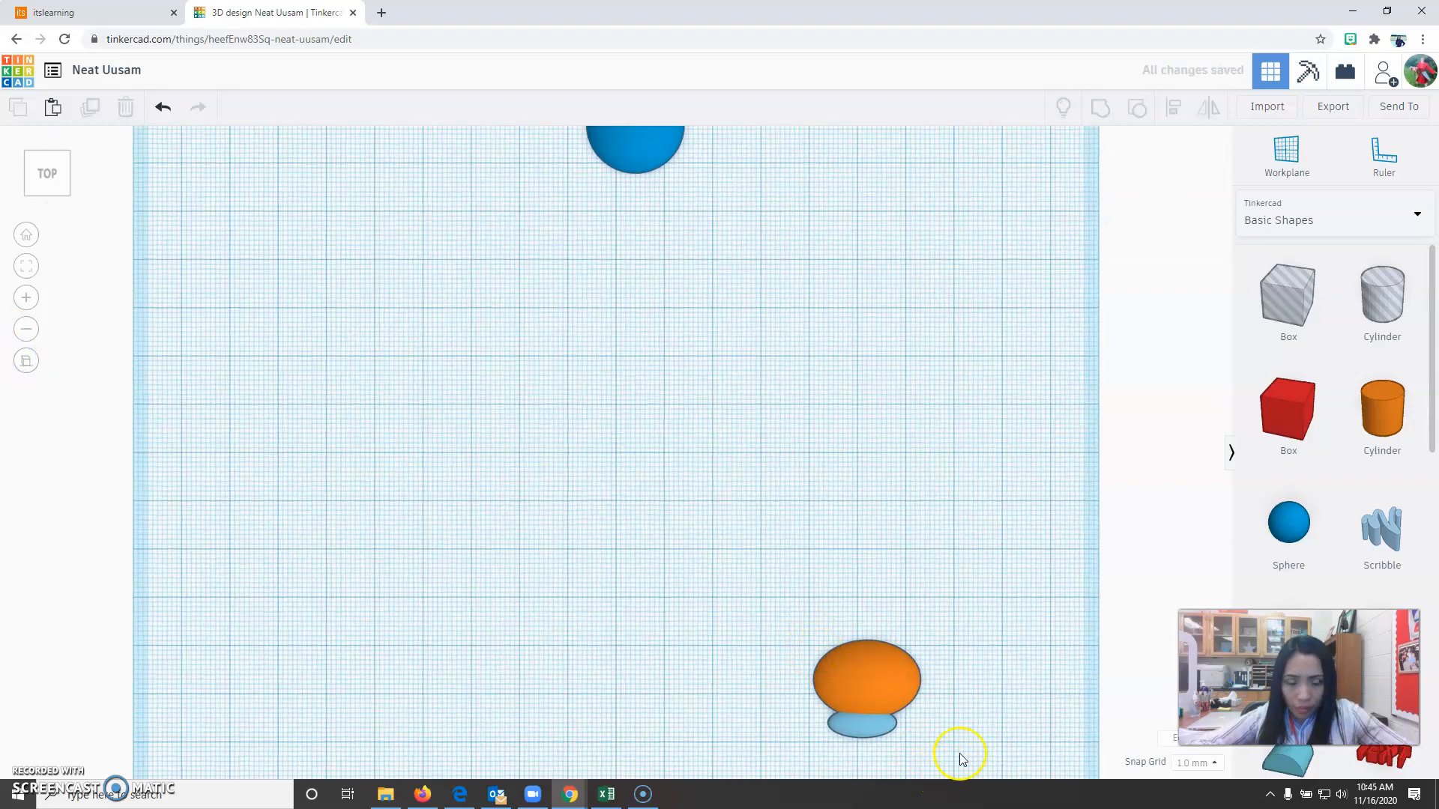
middle_click_drag(971, 721, 839, 513)
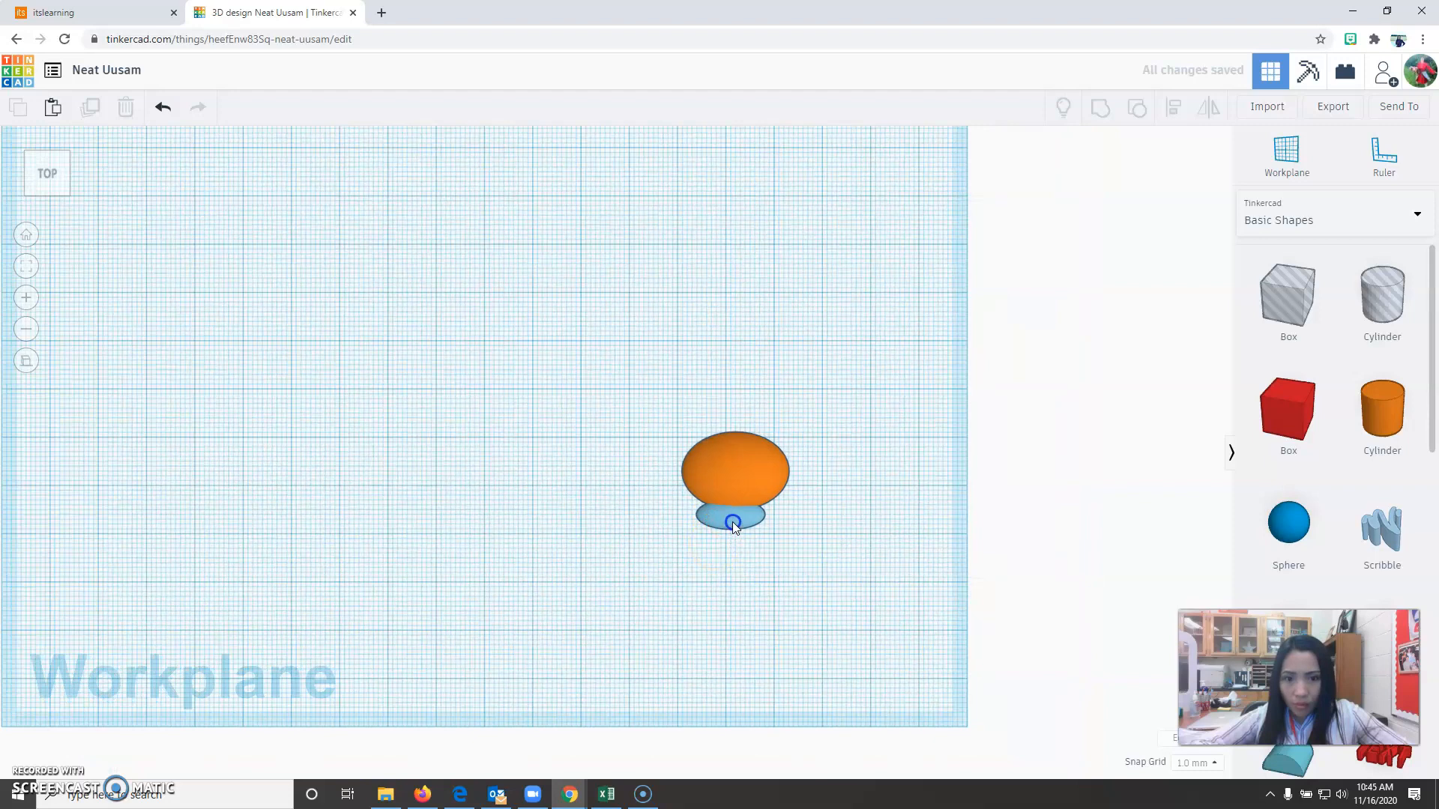
left_click(738, 519)
left_click_drag(738, 519, 733, 519)
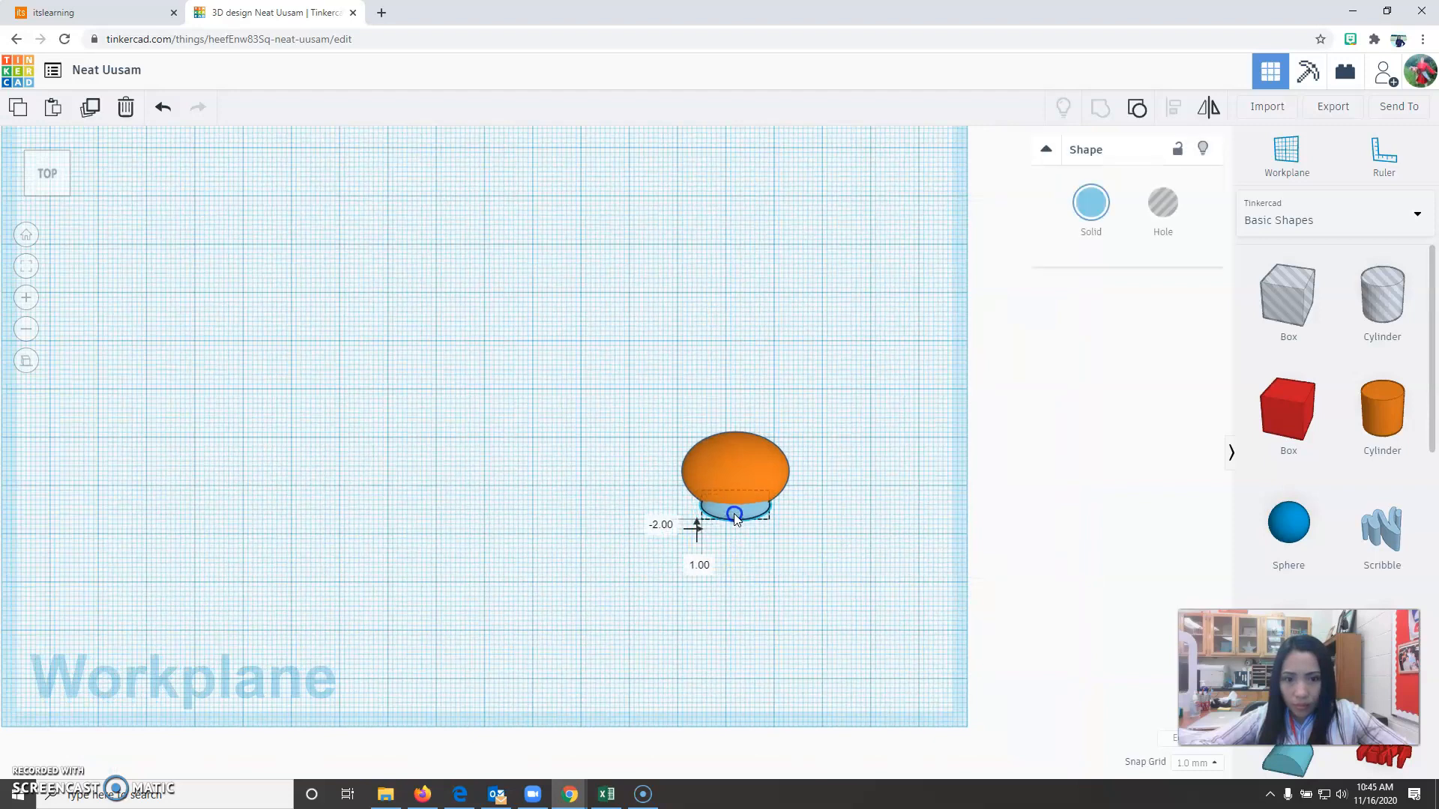
Check the face piece's left-to-right centring on the body with the Align tool.
left_click(797, 575)
left_click_drag(592, 357, 851, 614)
left_click(622, 616)
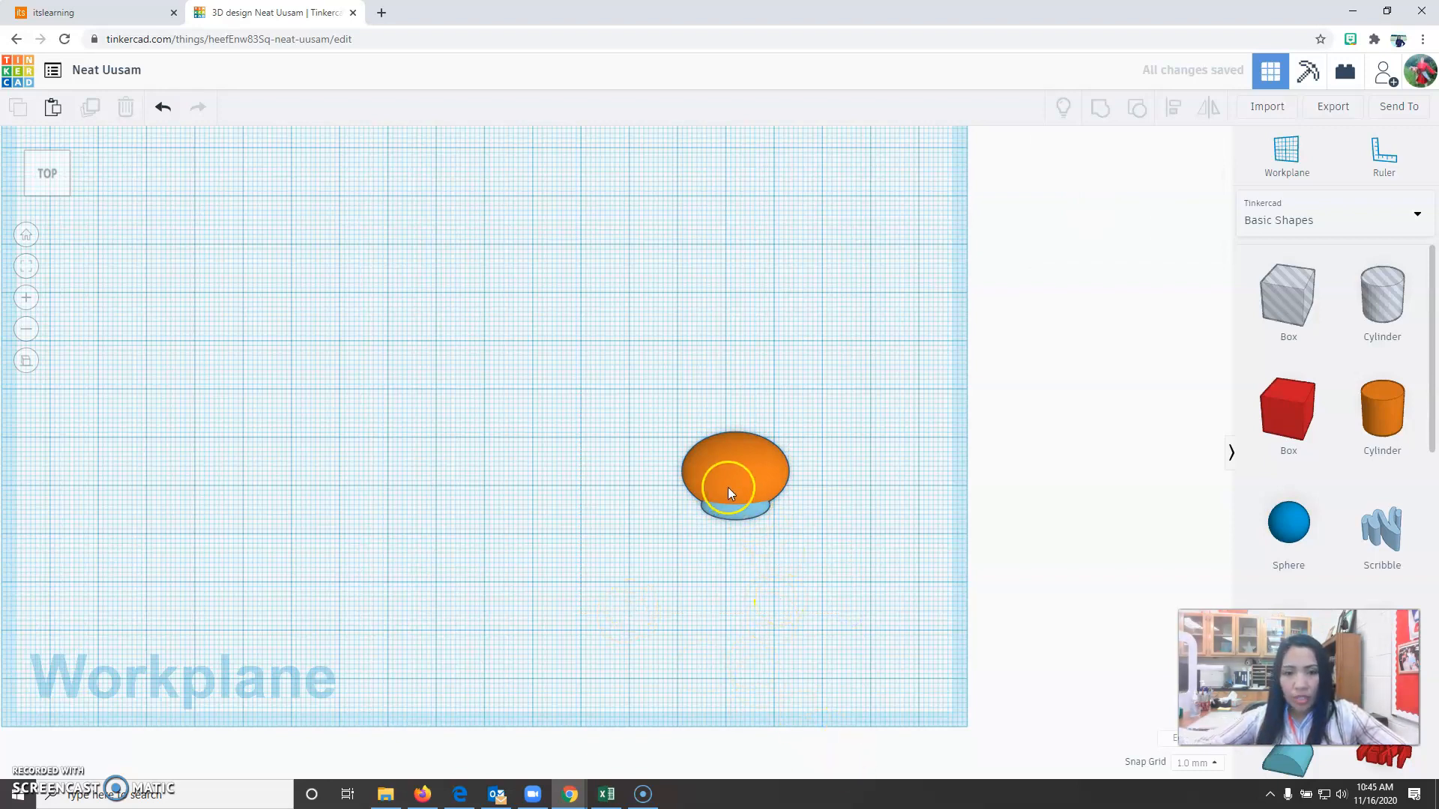
left_click(732, 458)
left_click(735, 517)
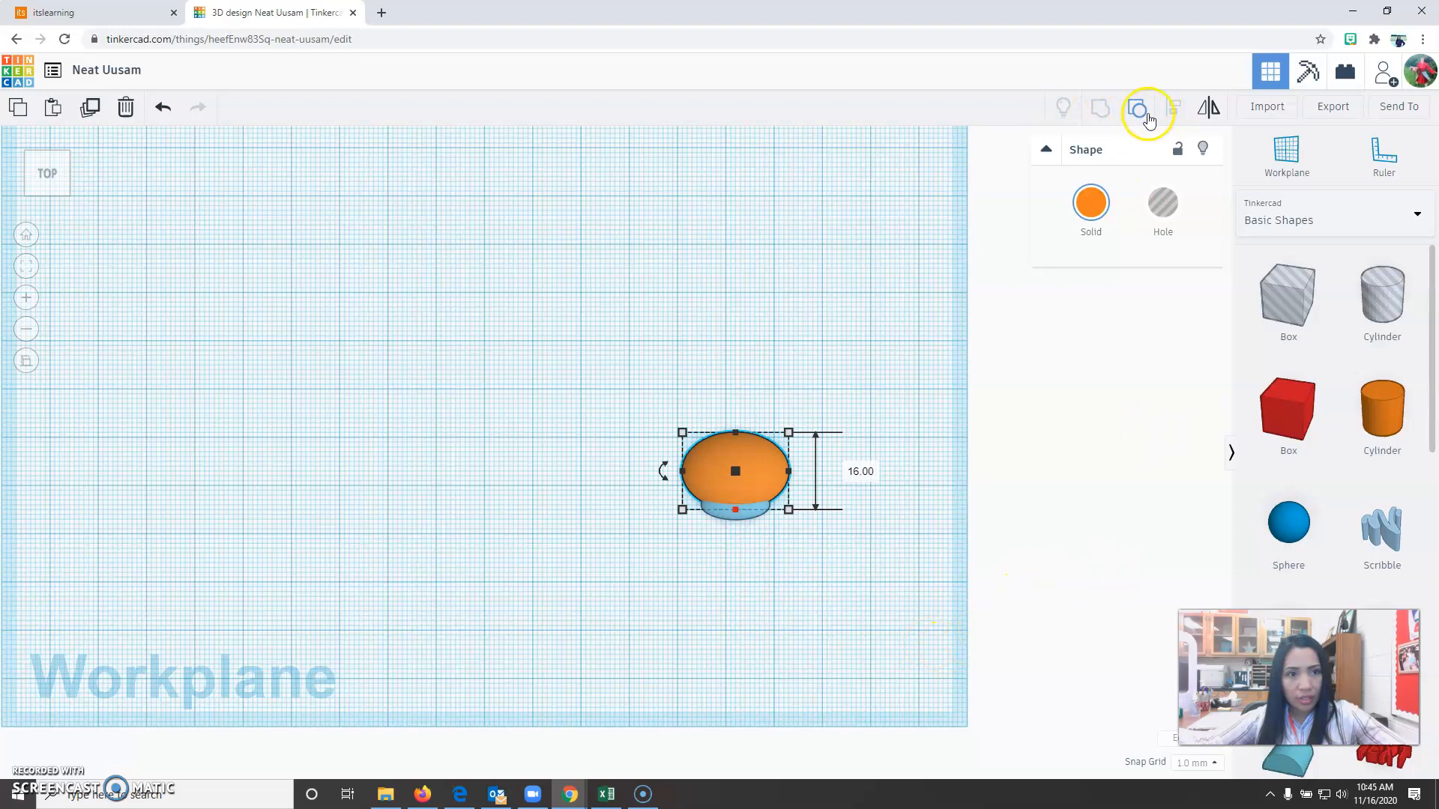
left_click(762, 560)
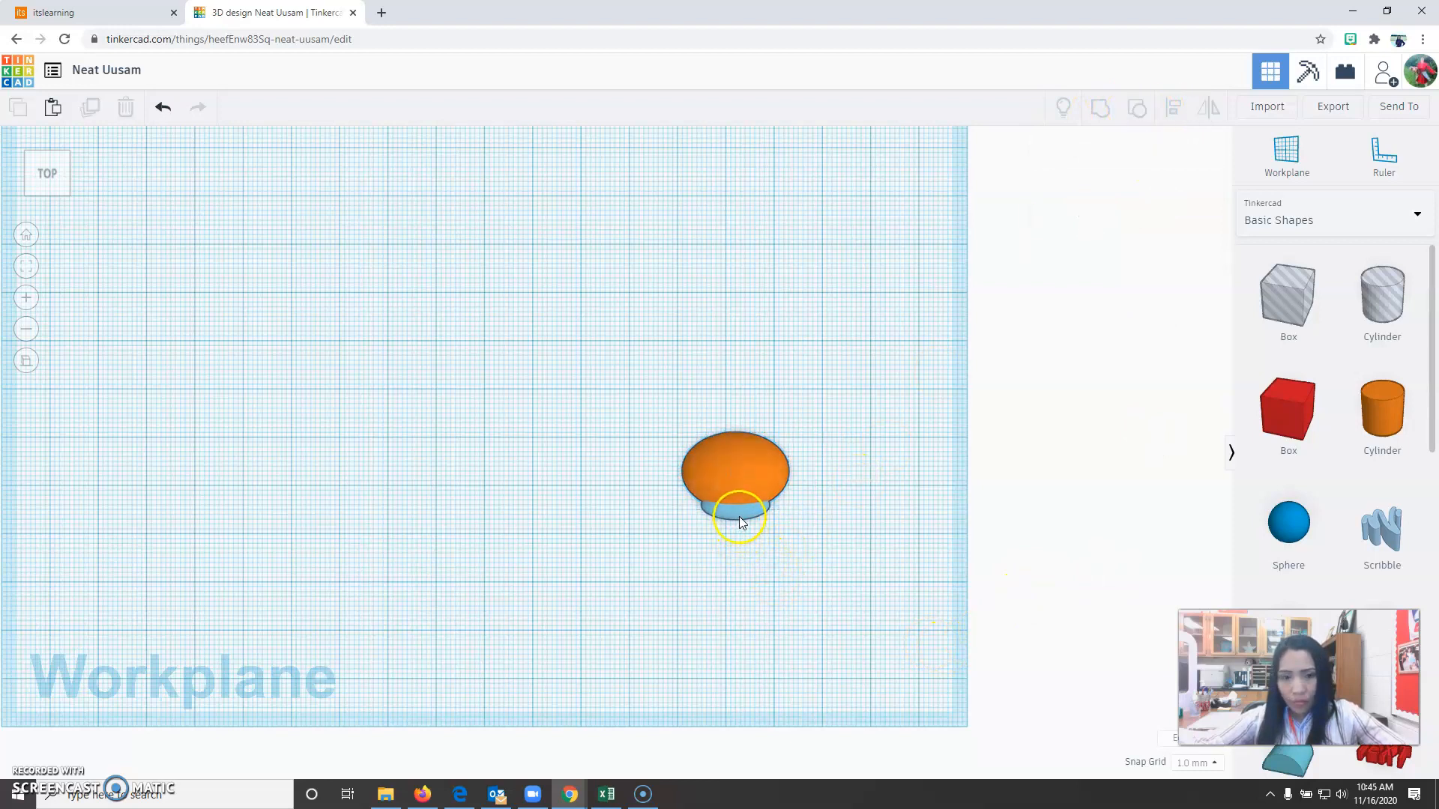
left_click(739, 522)
left_click(744, 439, "shift")
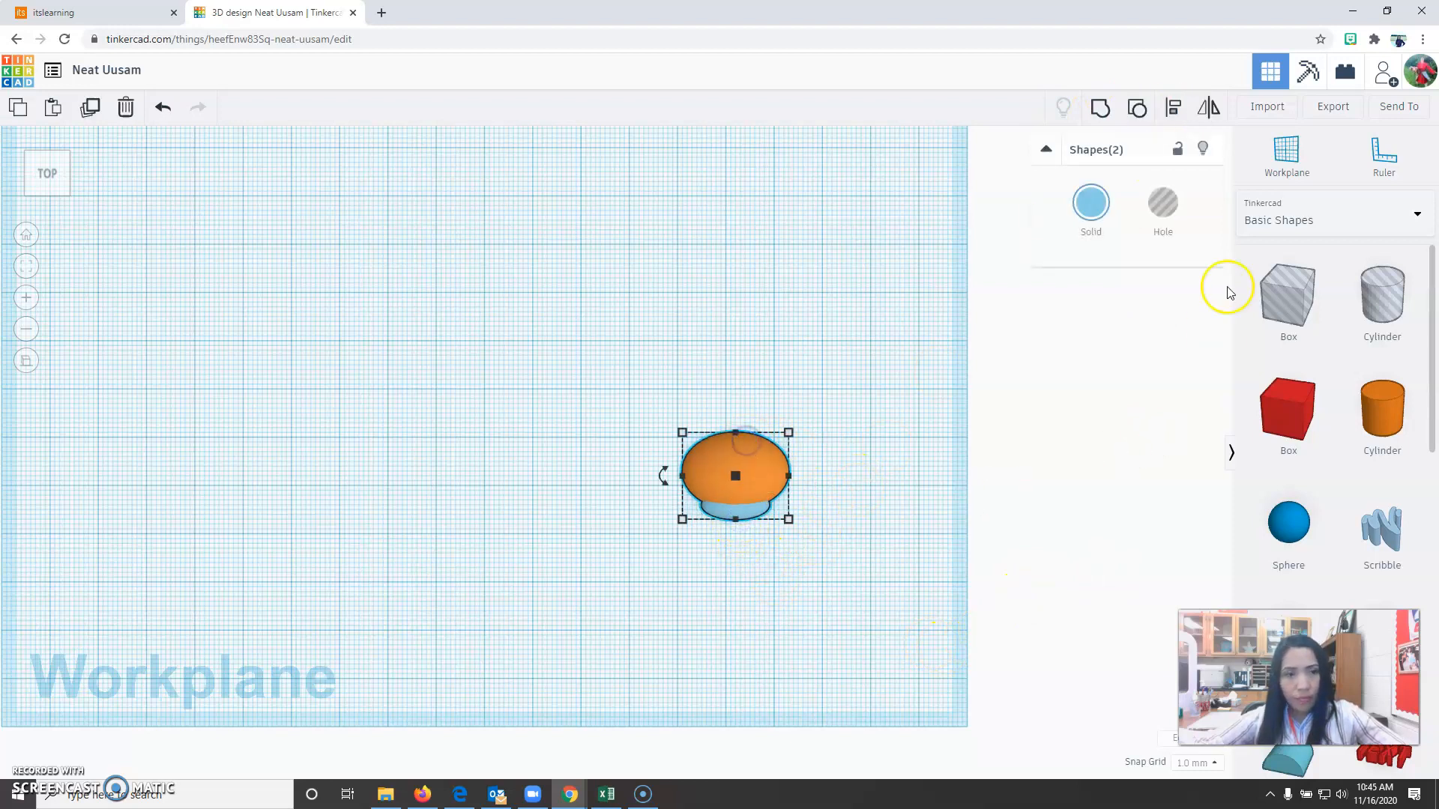
left_click(1178, 110)
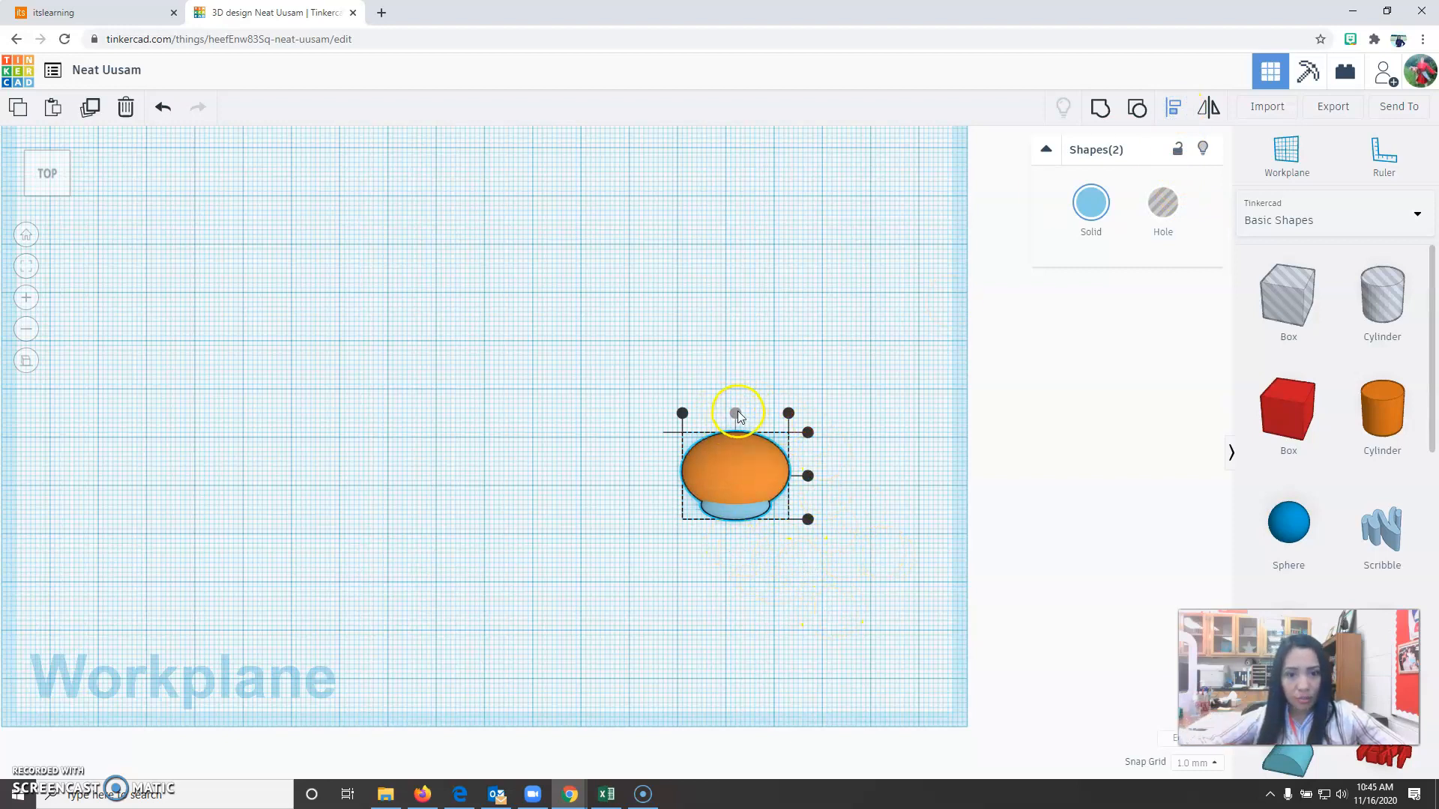
left_click(774, 590)
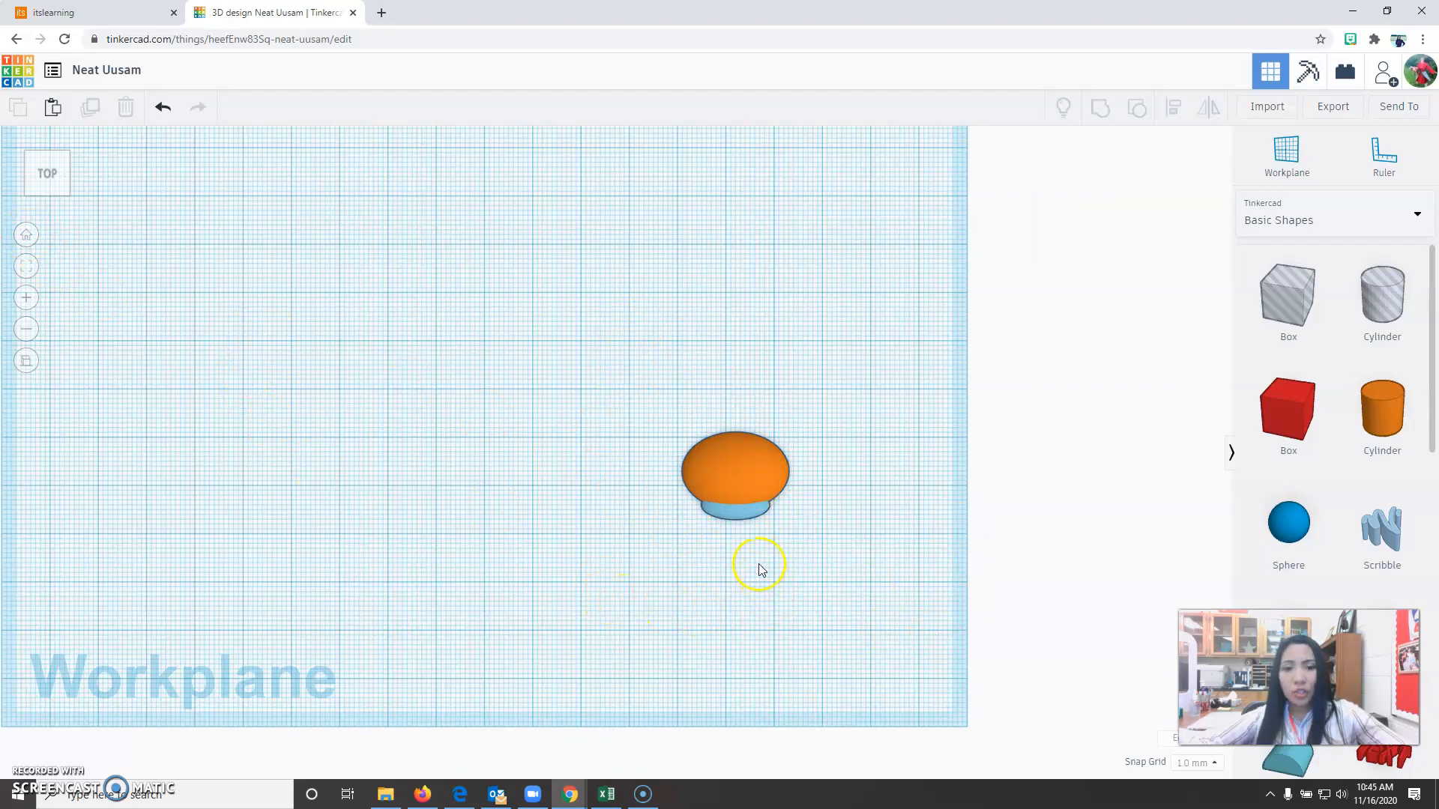
Group the three parts of the spare blue-and-orange capsule into a single shape.
left_click(28, 240)
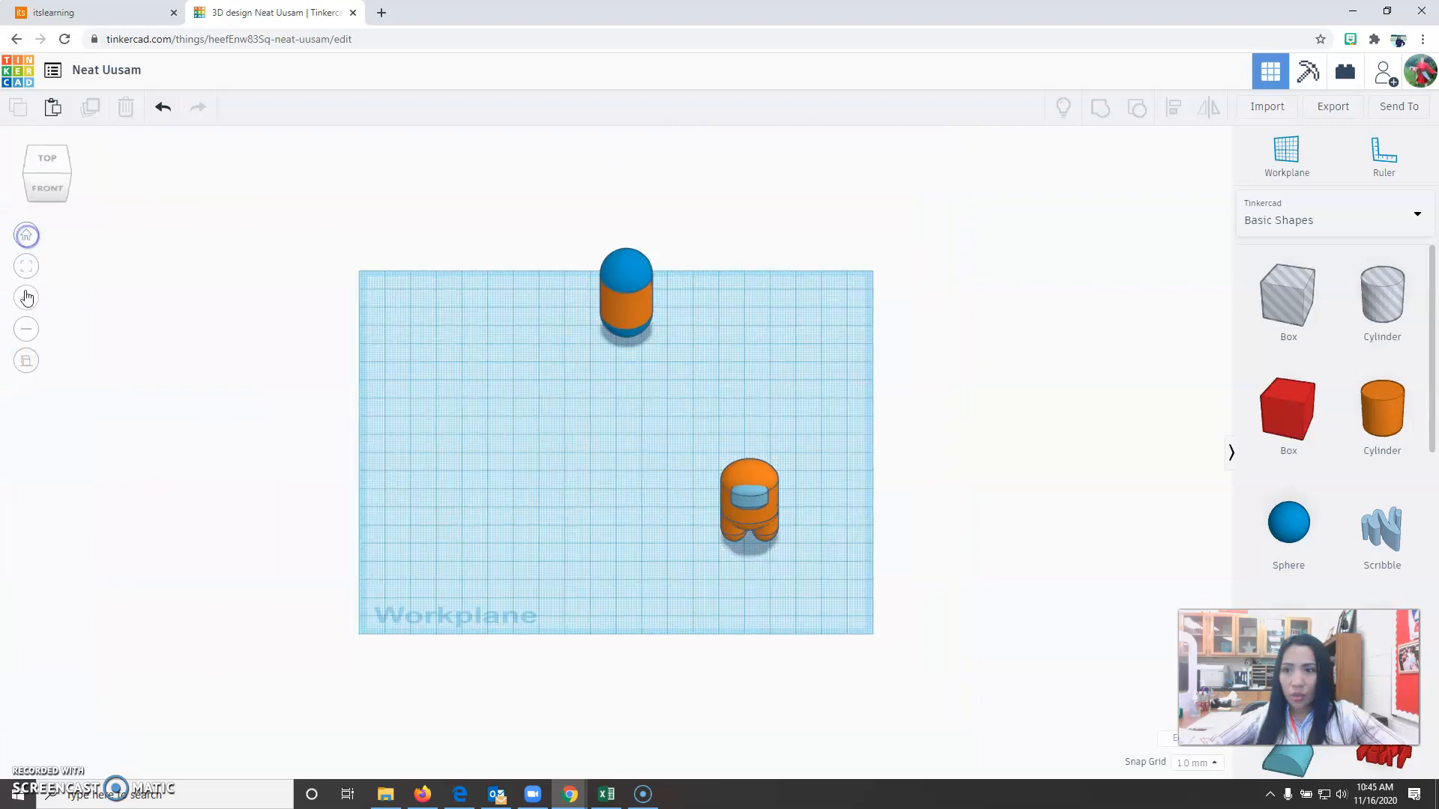
left_click(24, 358)
right_click_drag(847, 639, 790, 645)
scroll(748, 650, "up", 5)
scroll(746, 646, "down", 5)
left_click_drag(605, 206, 809, 392)
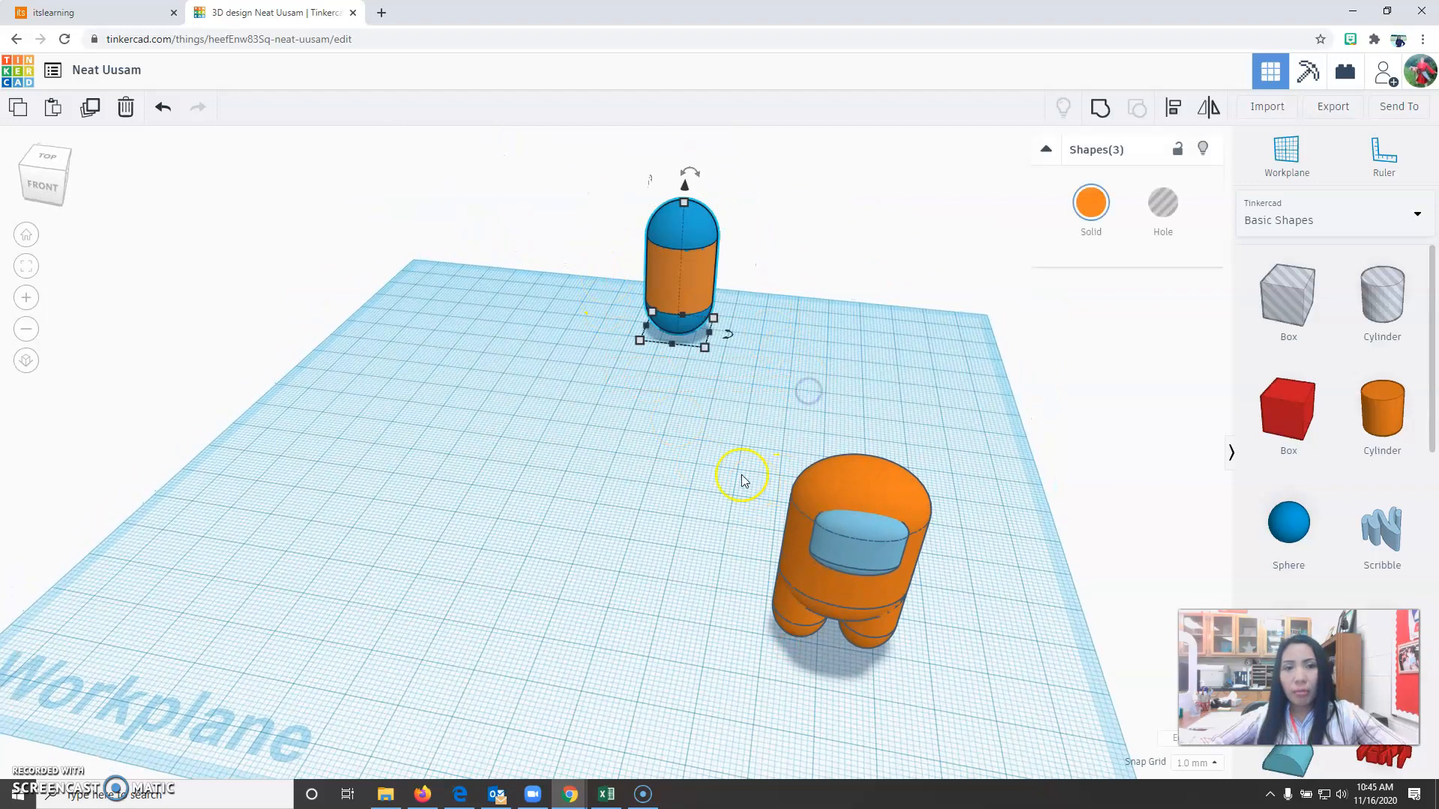
left_click(1100, 109)
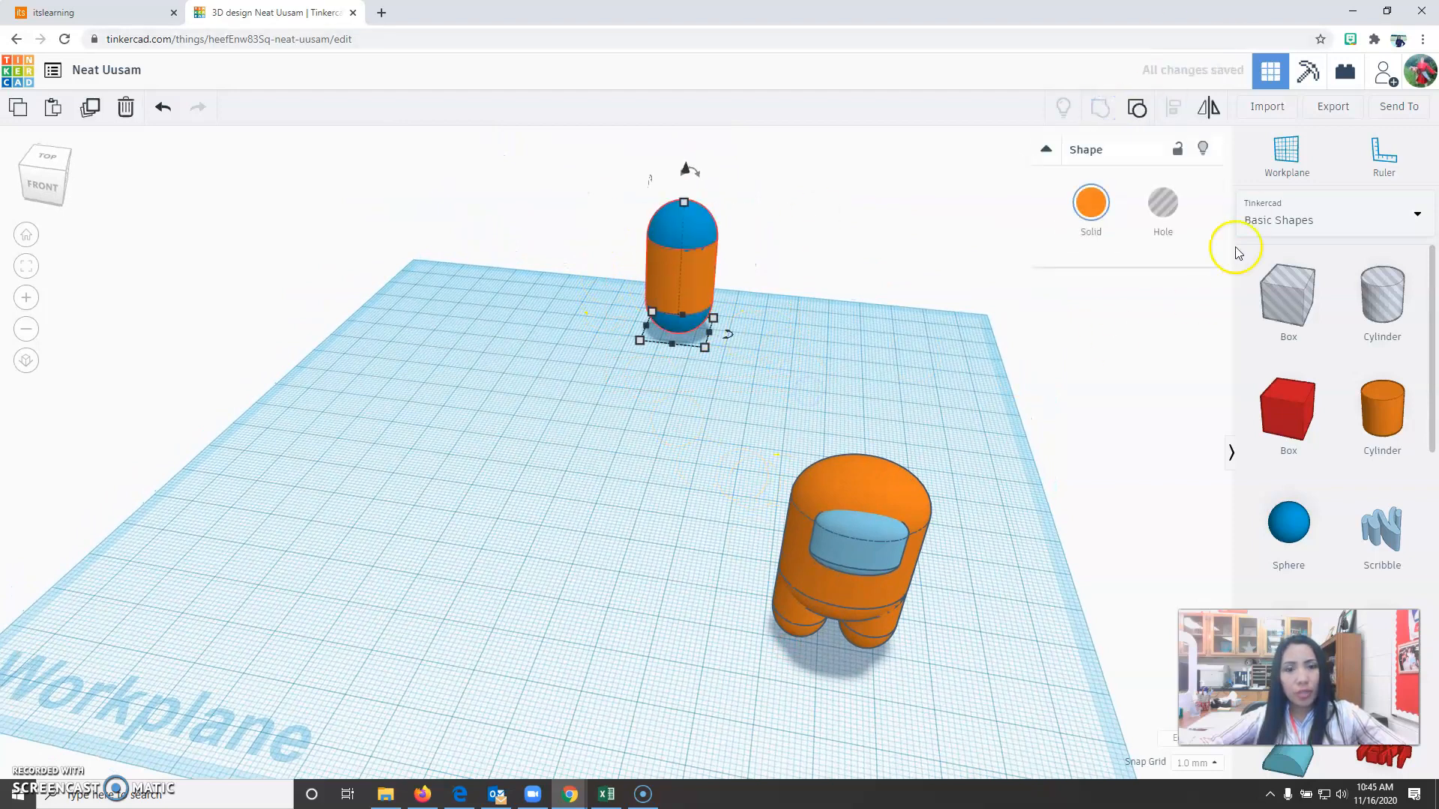
Resize the grouped capsule to 12 mm wide, 12 mm deep and 16 mm high for the back piece.
left_click(702, 348)
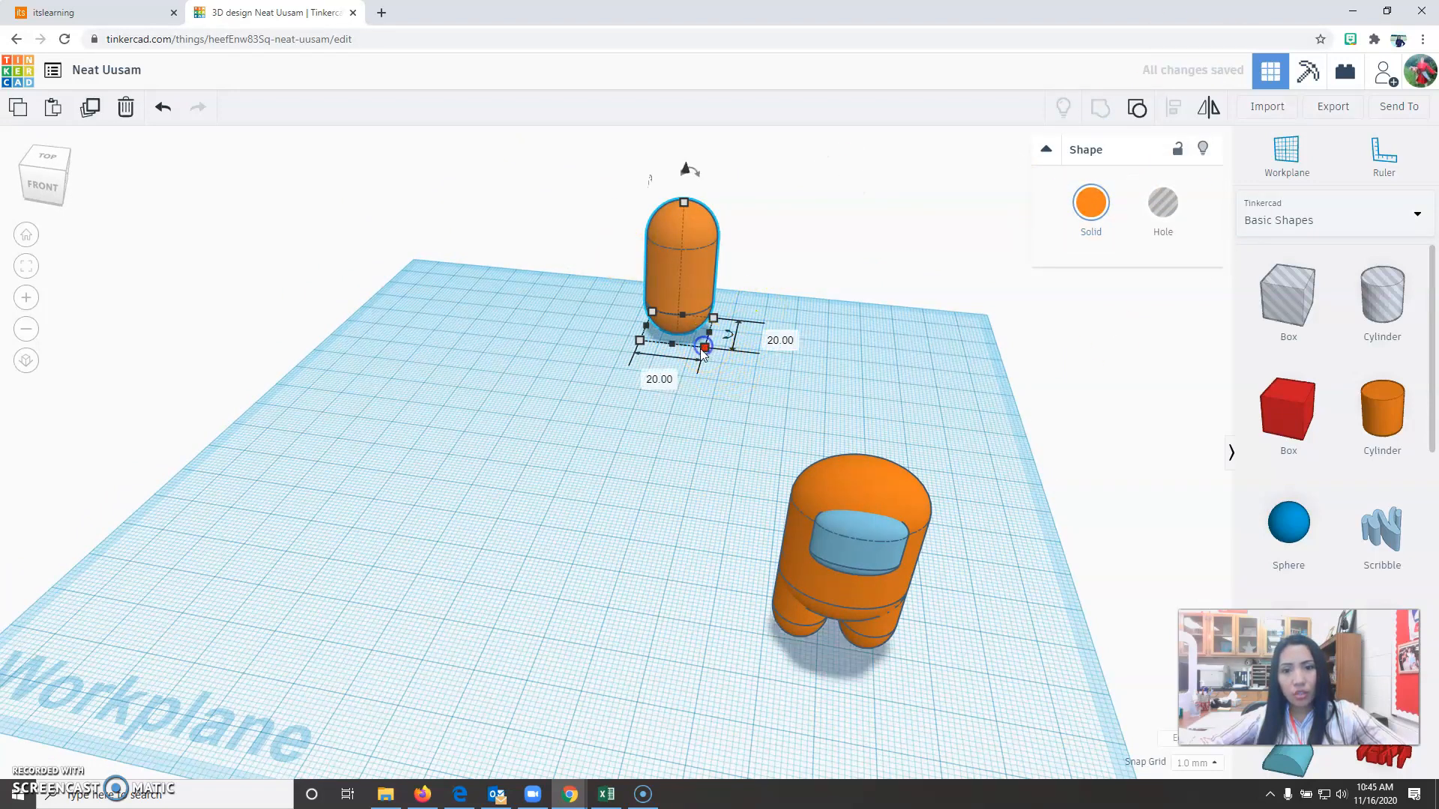
type("12")
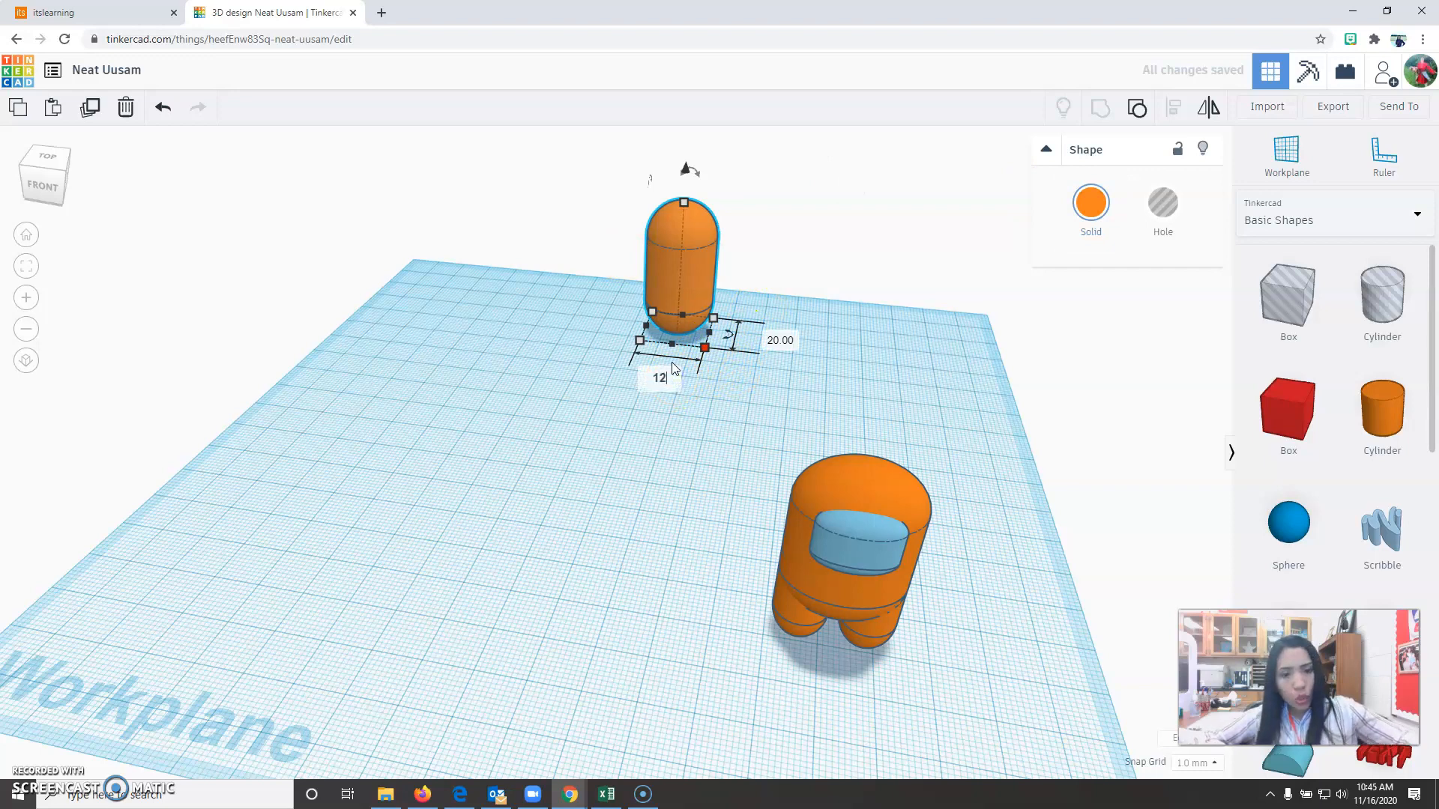
left_click(785, 341)
type("12")
key("Return")
left_click(669, 197)
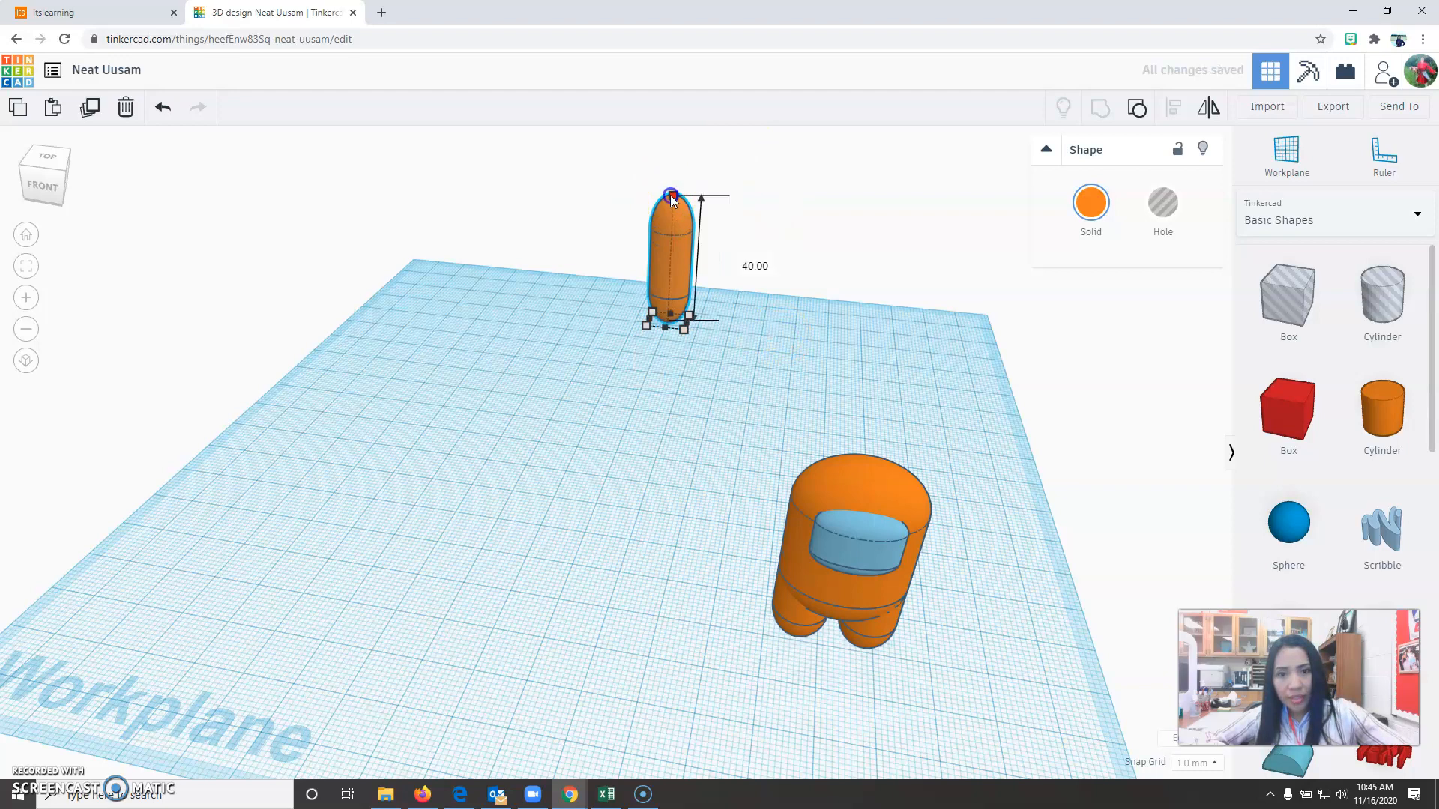
left_click(759, 266)
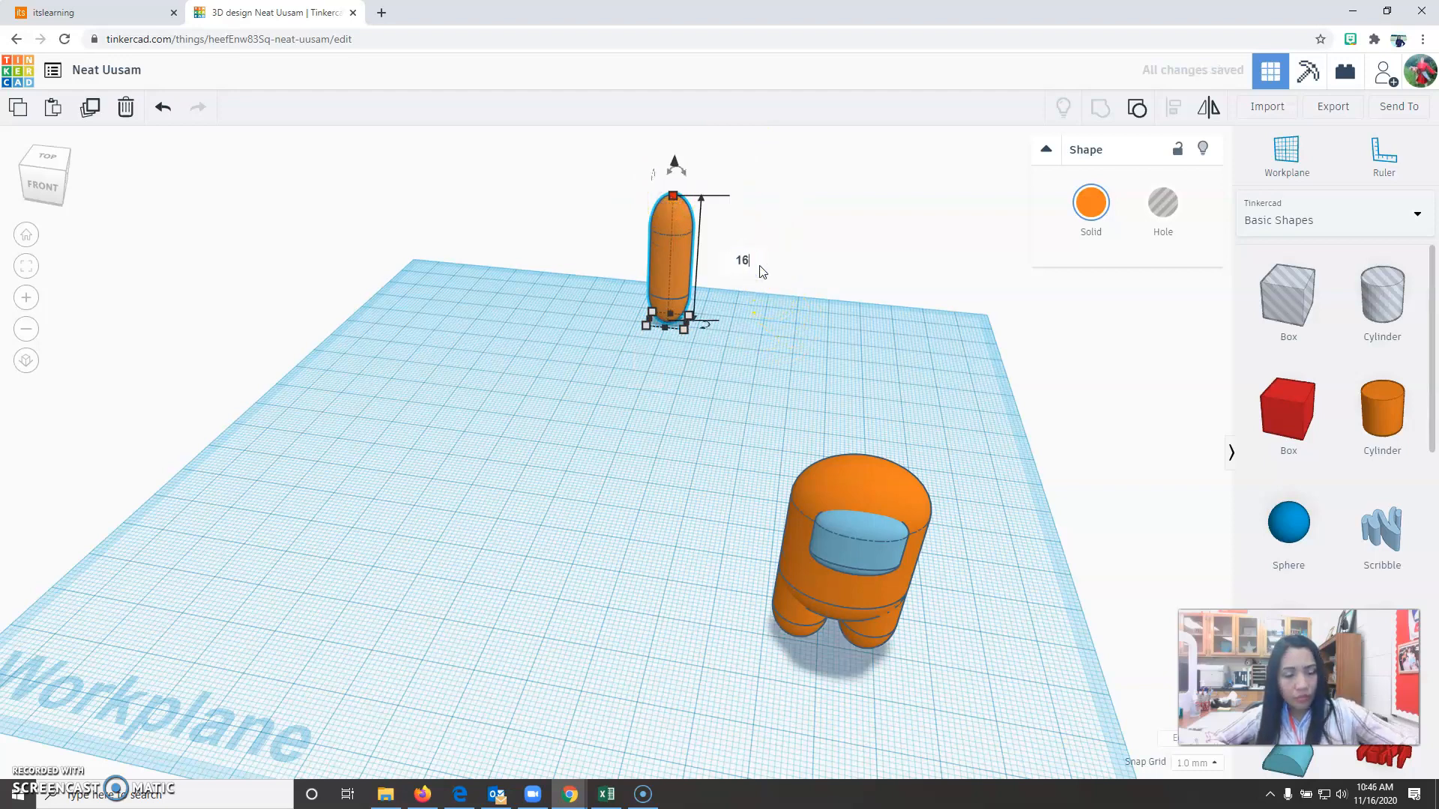
type("16")
key("Return")
Move the small capsule about 50 mm right and 62 mm forward to behind the body, and raise it 8 mm above the workplane.
left_click(697, 385)
left_click_drag(671, 302, 838, 435)
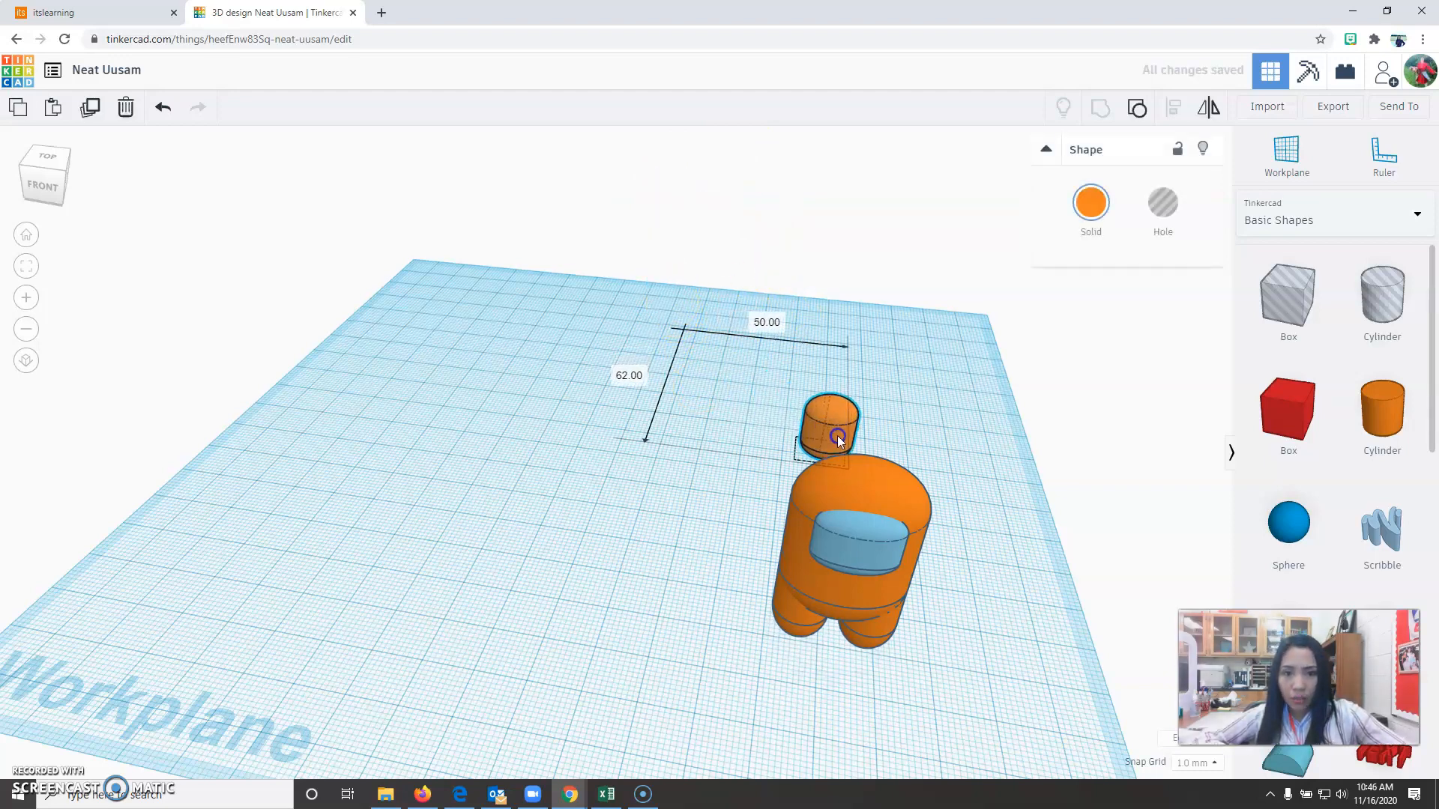
right_click_drag(1015, 704, 616, 678)
right_click_drag(674, 667, 693, 660)
left_click_drag(670, 420, 670, 377)
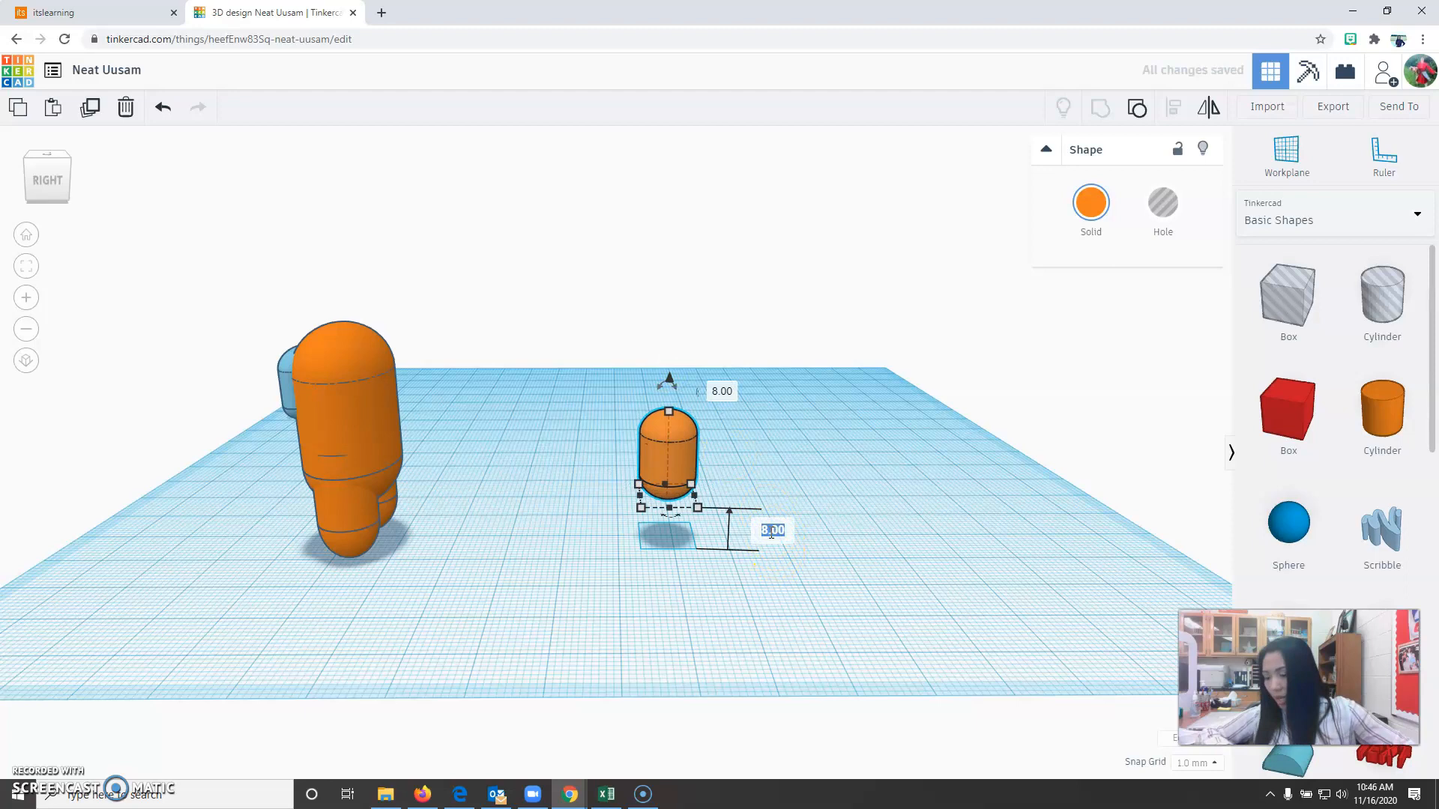
Push the raised capsule 50 mm forward into the body's back and shift it 2 mm sideways, viewing the placement from above.
left_click_drag(651, 411, 395, 449)
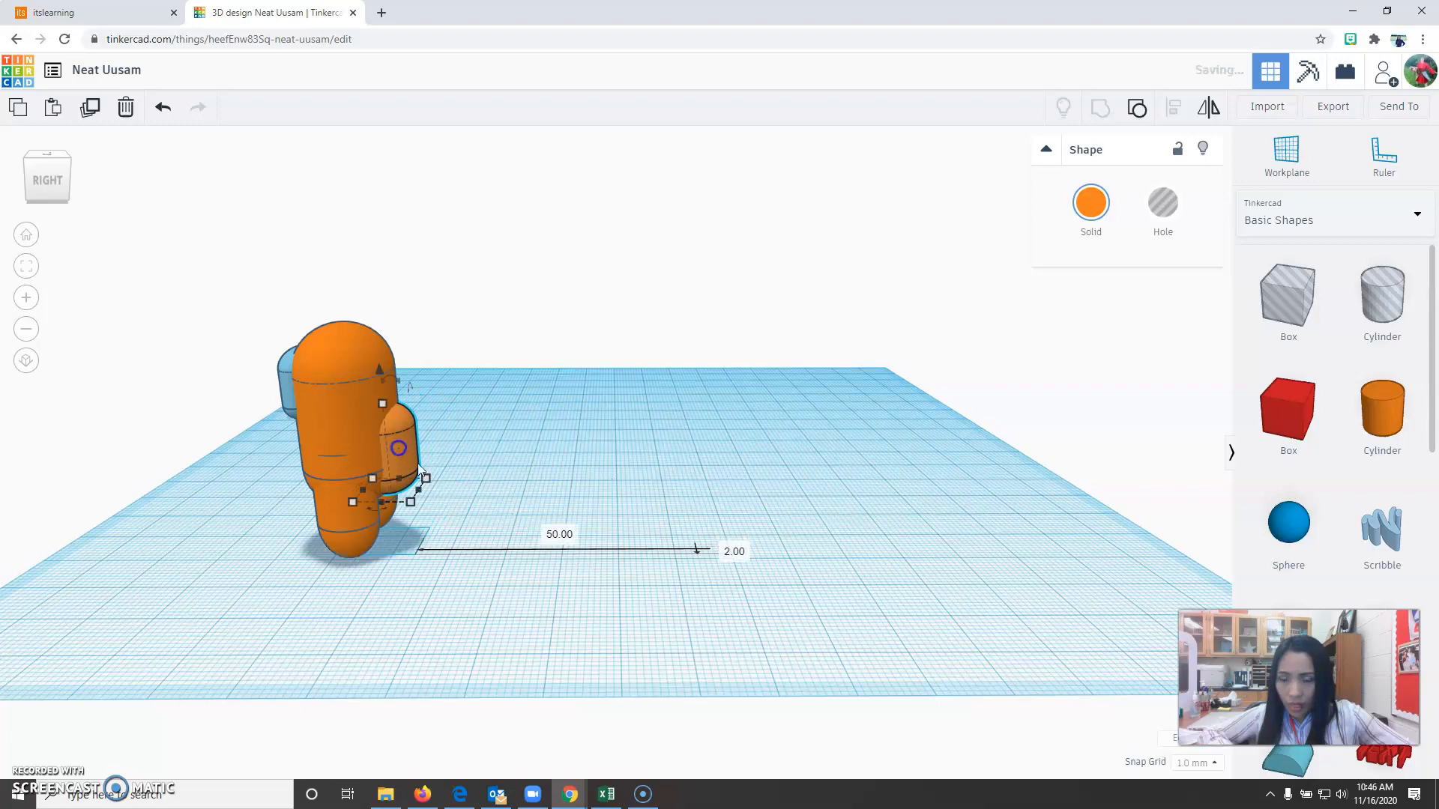
left_click(27, 237)
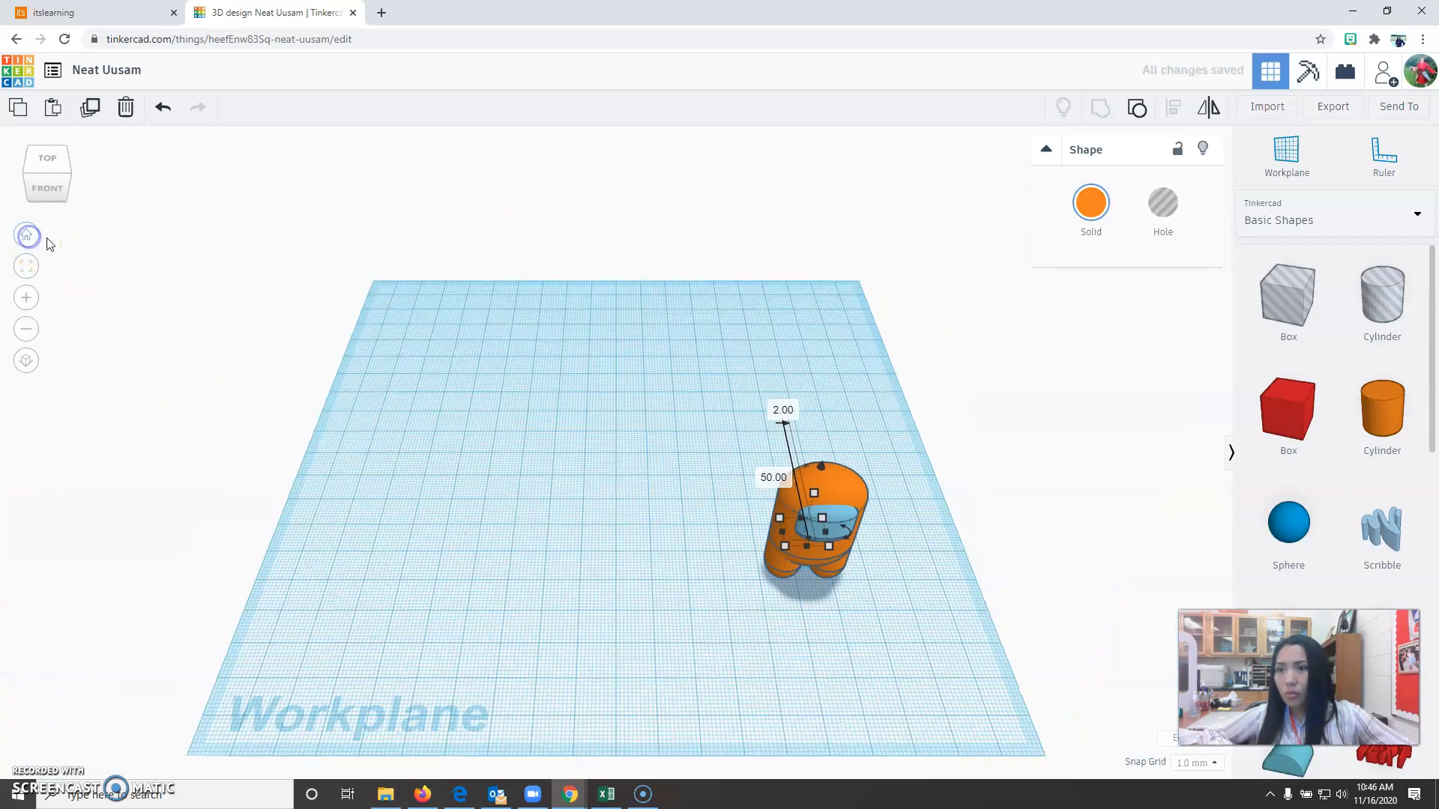
left_click(47, 158)
left_click(25, 362)
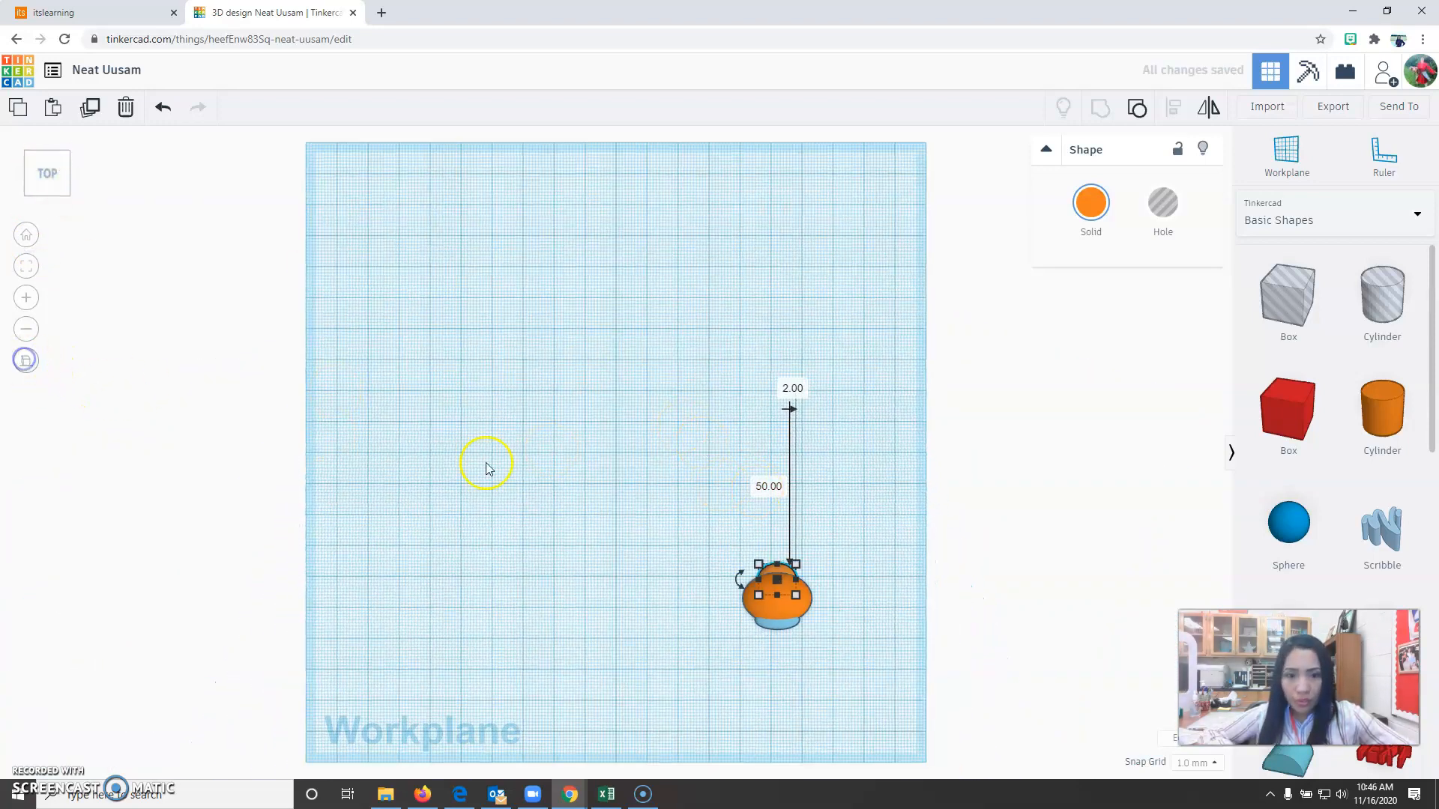
scroll(790, 601, "up", 5)
scroll(642, 514, "down", 4)
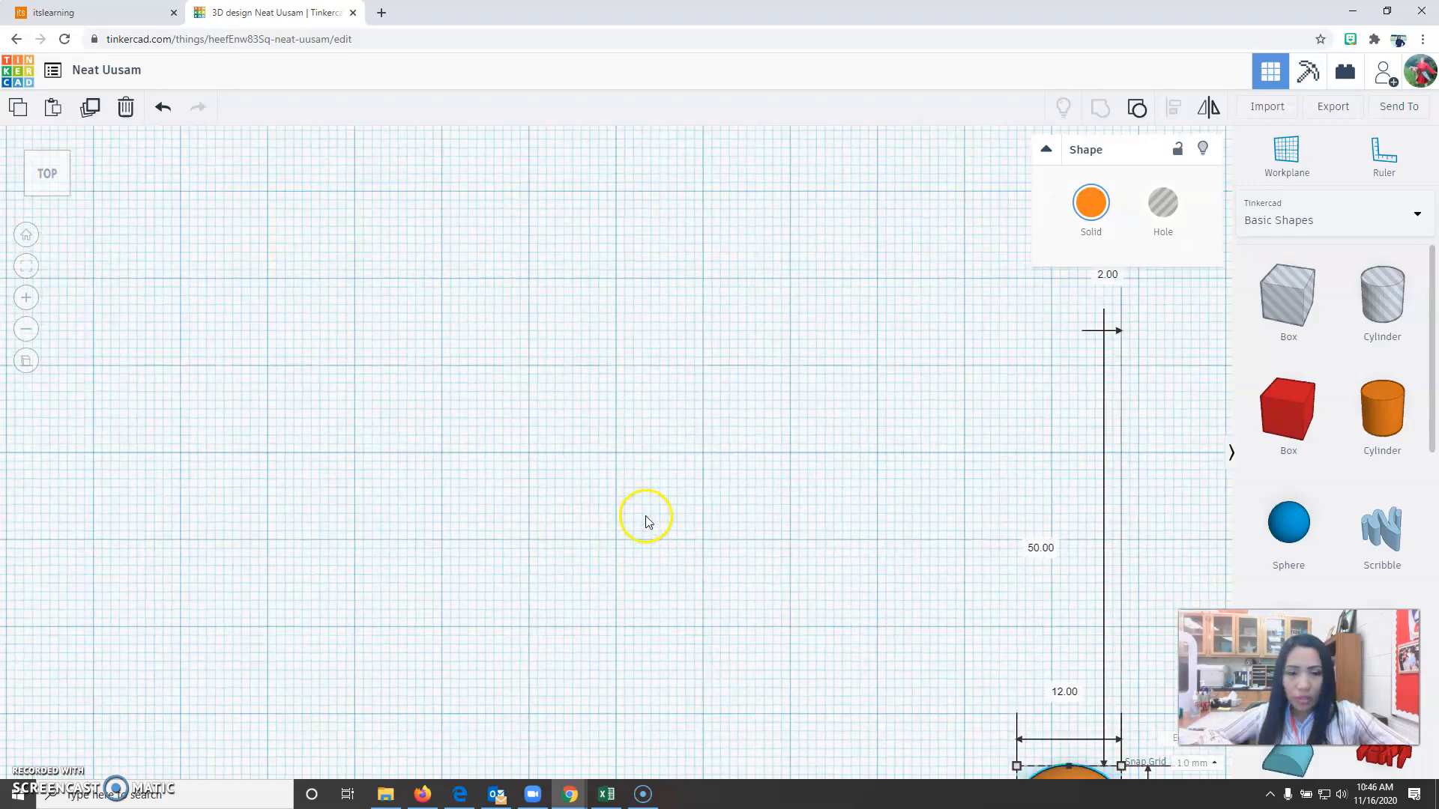
scroll(128, 331, "down", 3)
Check the back piece's left-to-right centring on the body with the Align tool, then view the whole figure.
left_click_drag(517, 420, 986, 742)
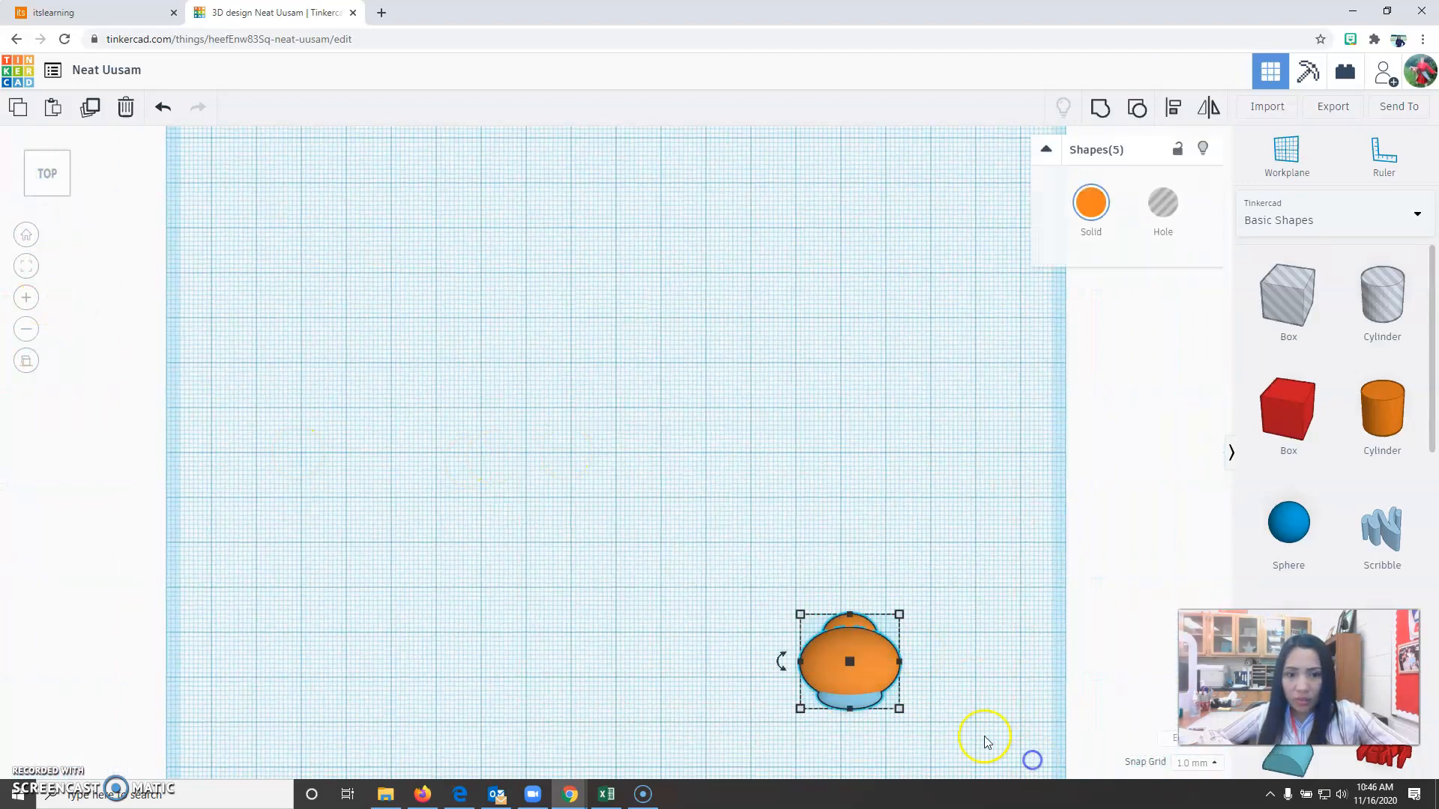
left_click(27, 272)
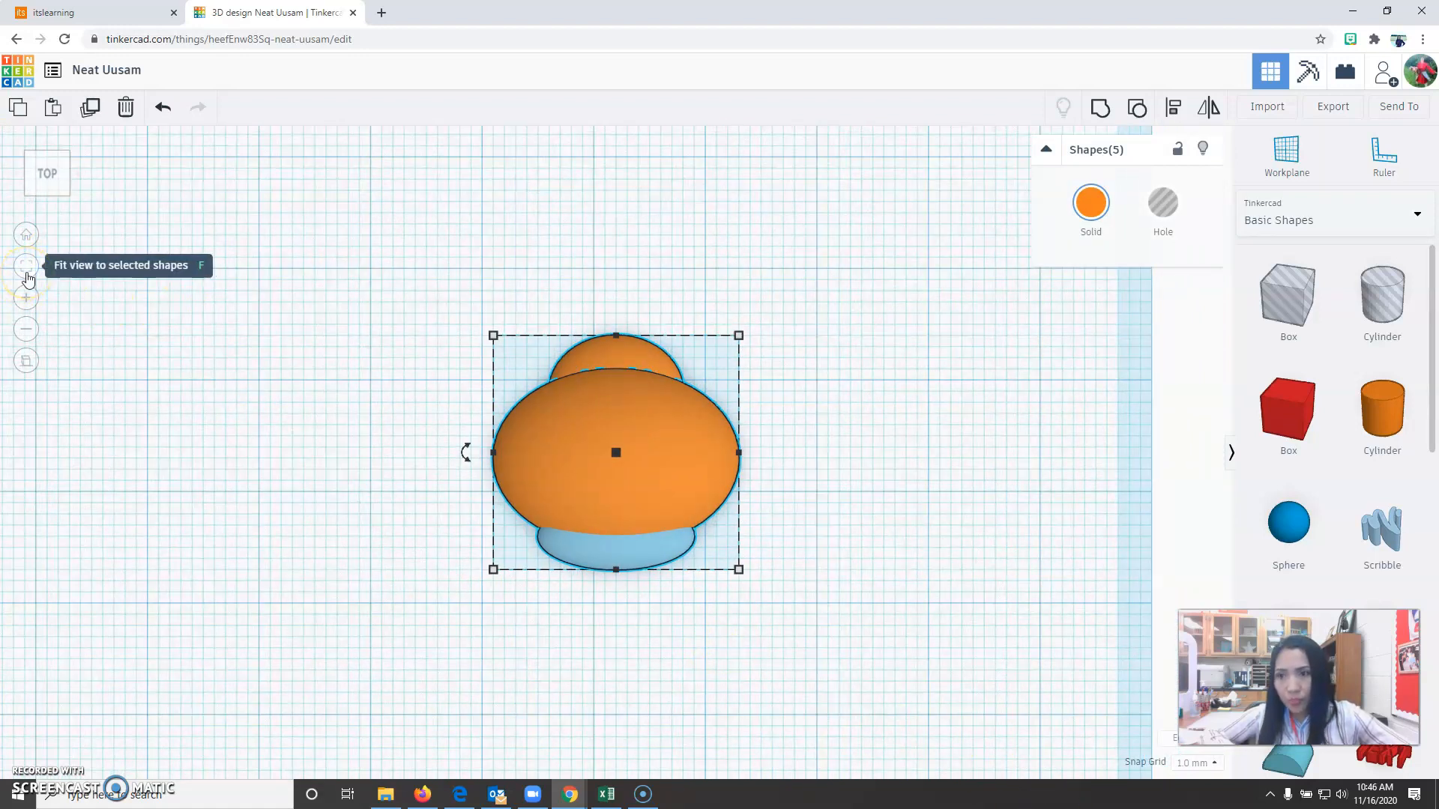
left_click(931, 582)
left_click(695, 484)
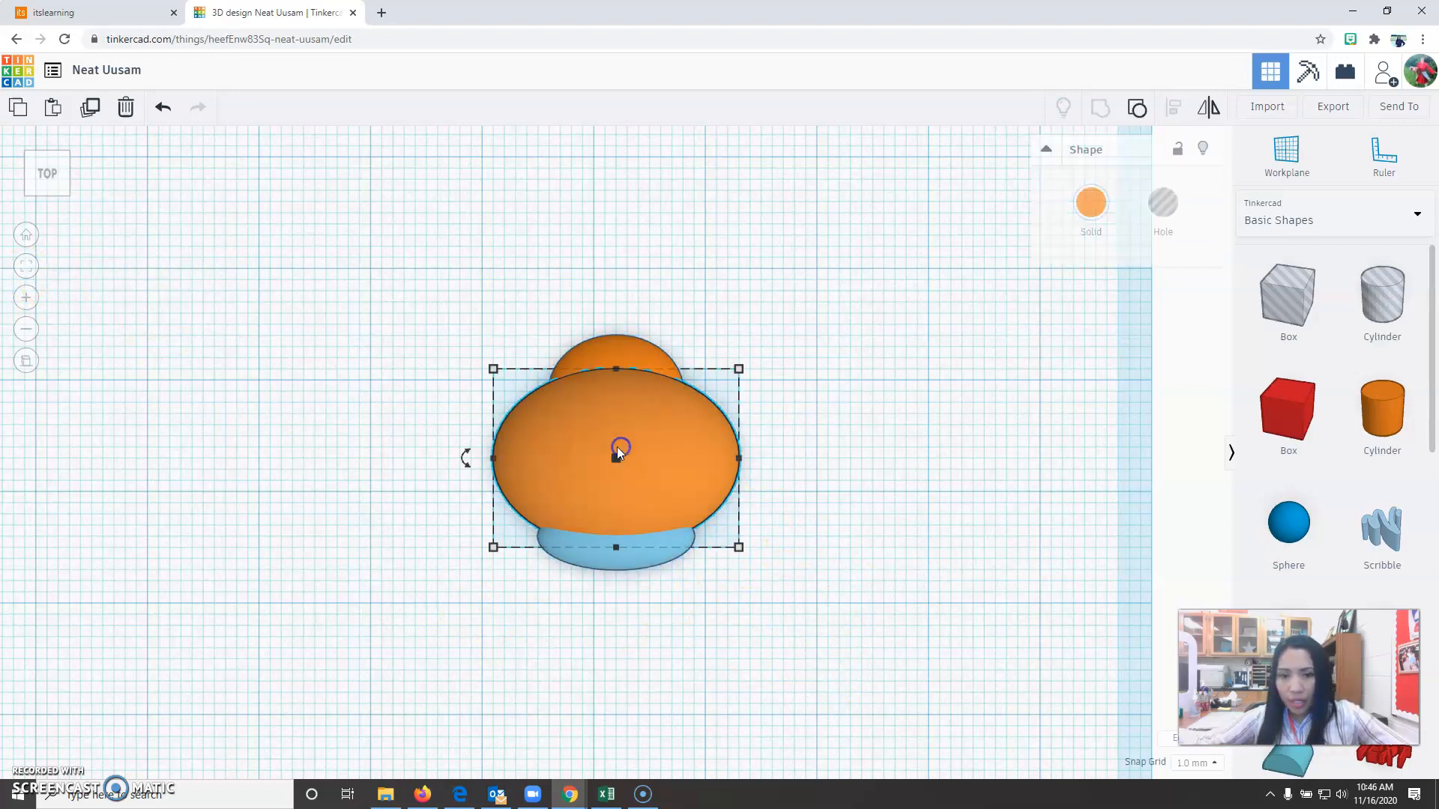
left_click(614, 349, "shift")
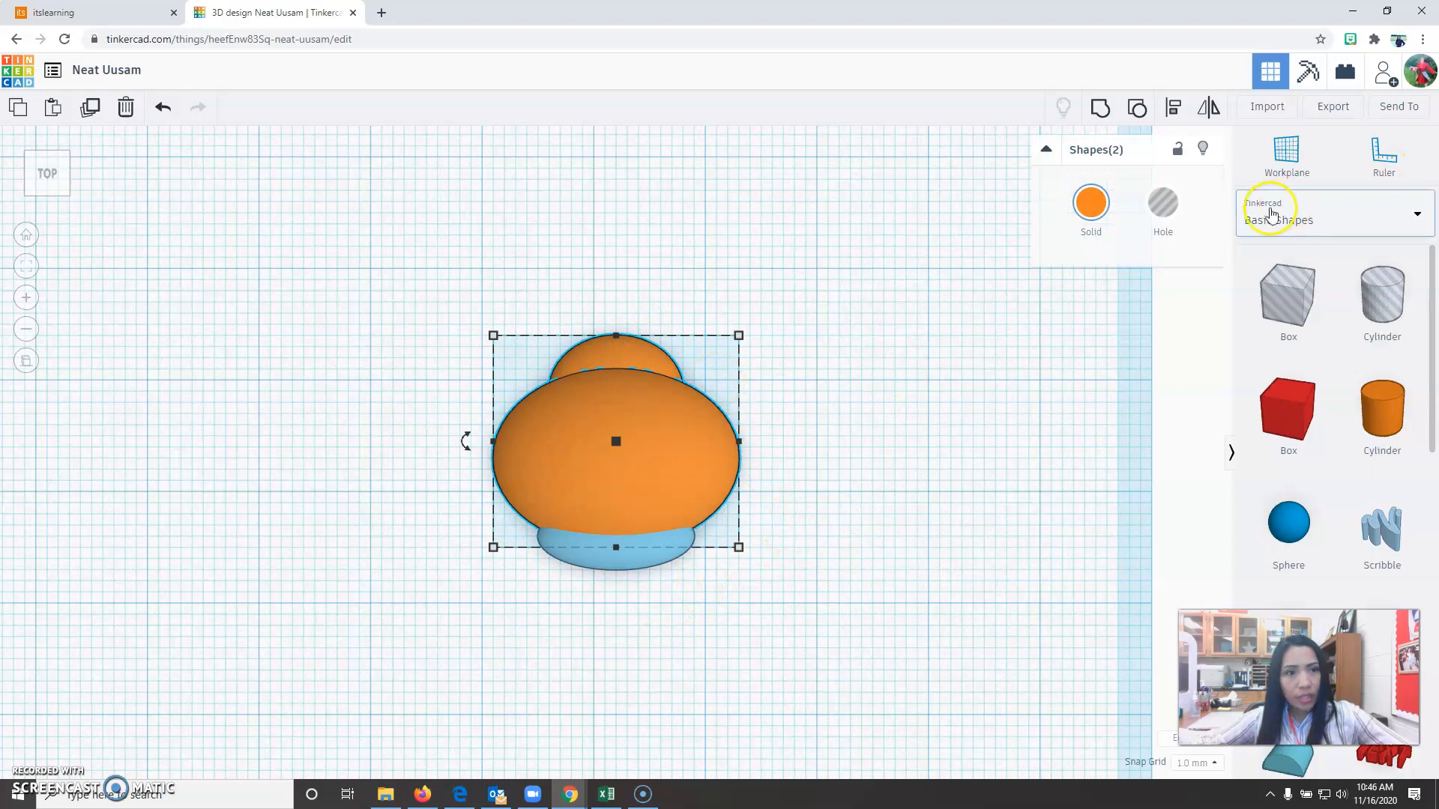
left_click(1169, 107)
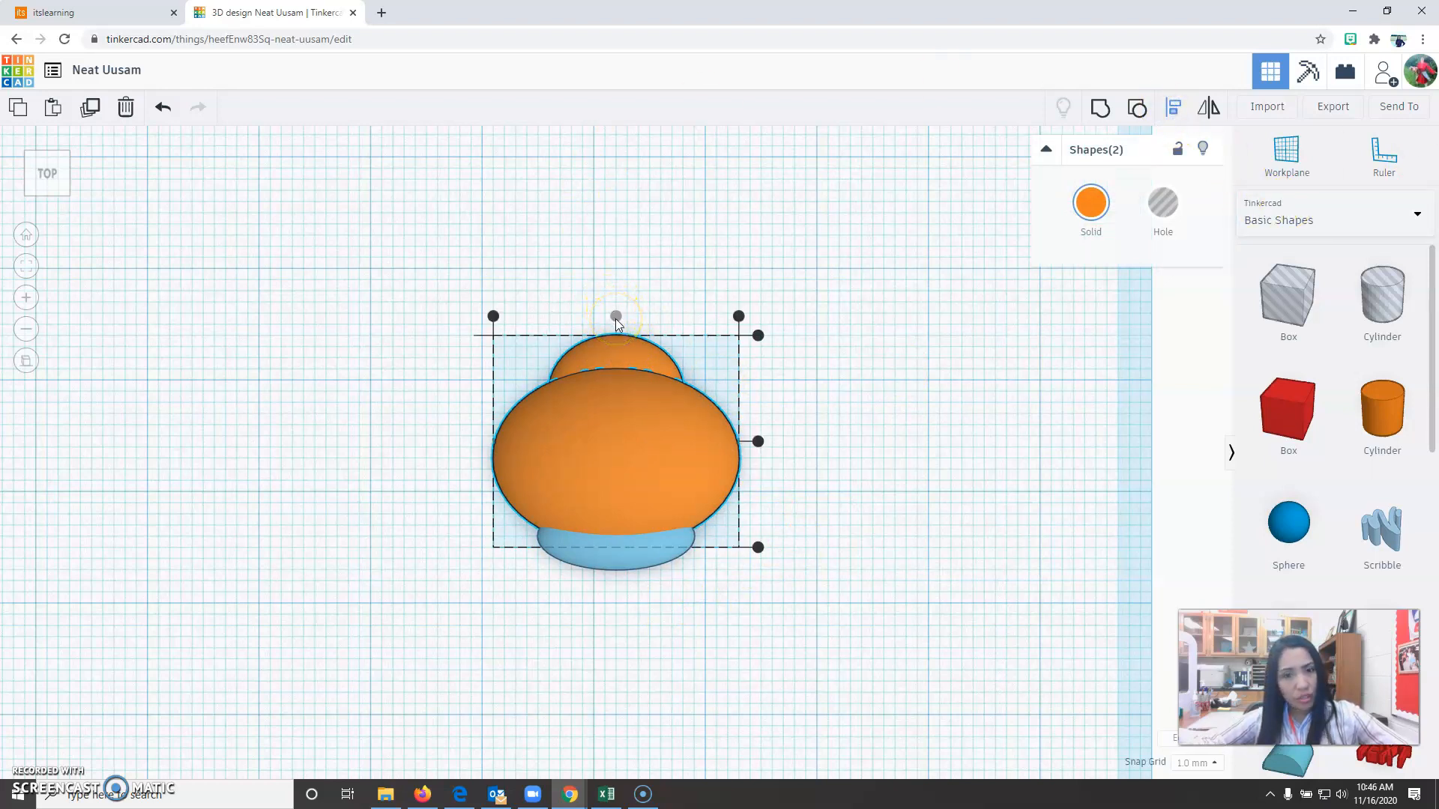
left_click(623, 353)
mouse_move(776, 638)
right_mouse_down()
mouse_move(786, 592)
mouse_move(787, 618)
right_mouse_up()
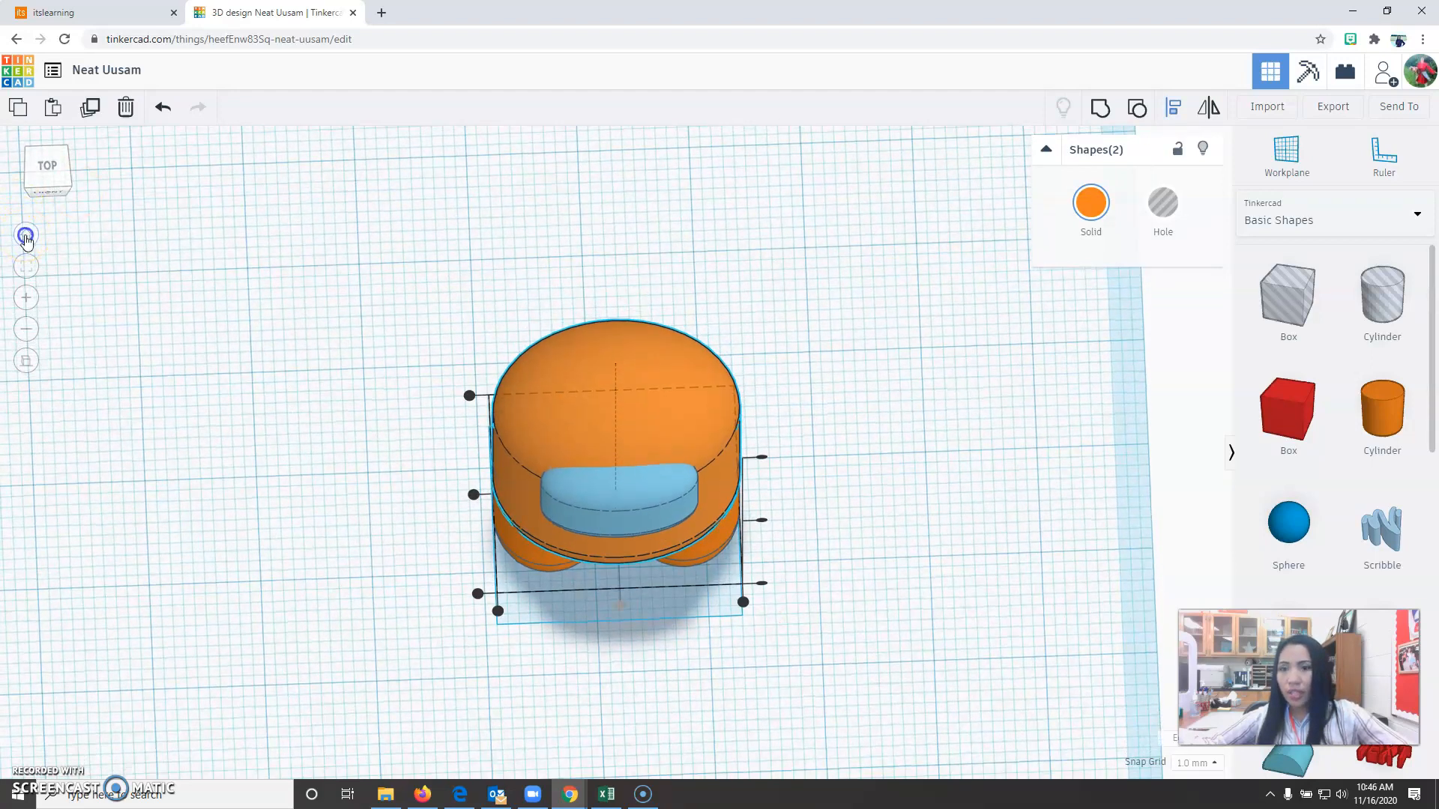
left_click(25, 237)
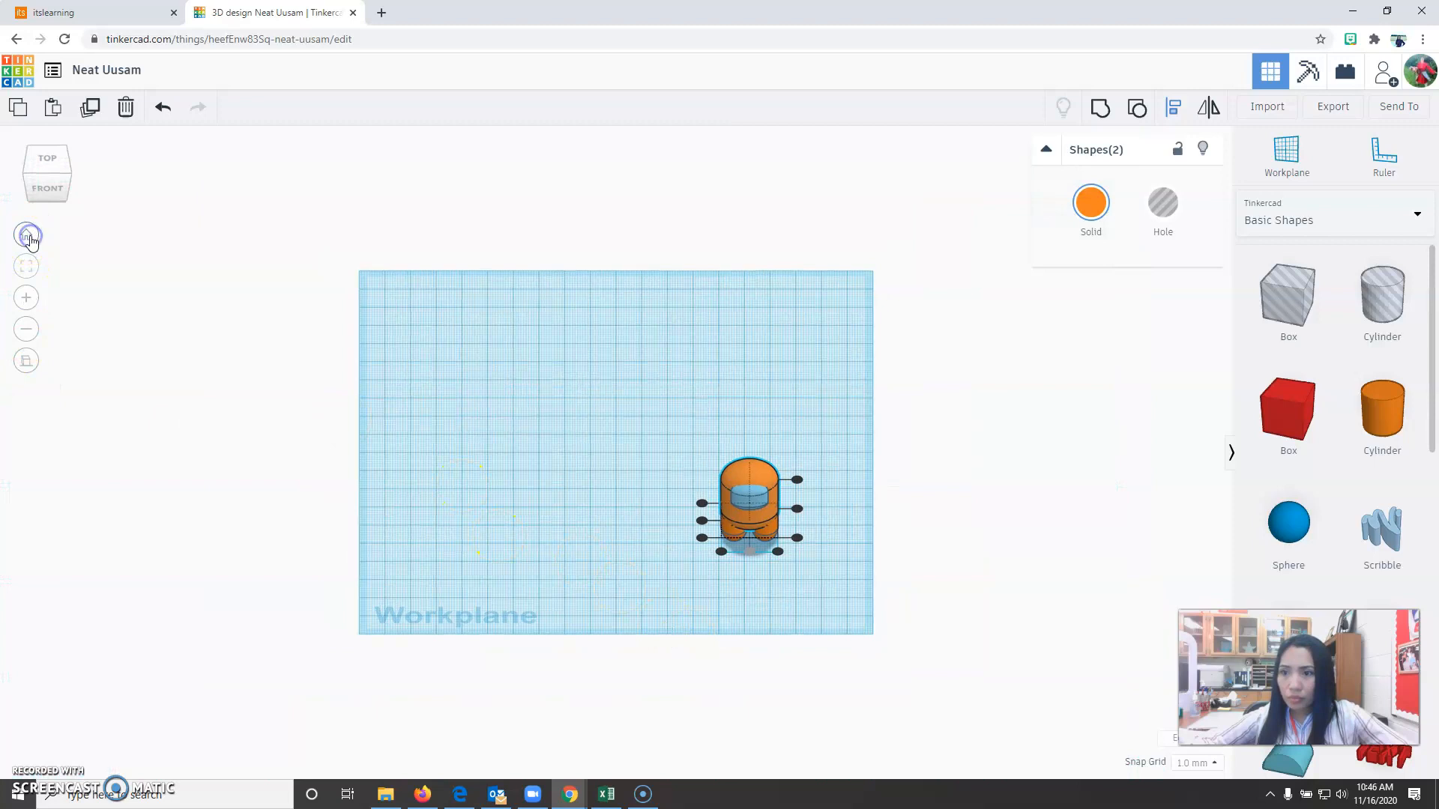
Duplicate the complete orange character and place the copy about 48 mm by 21 mm away from the original.
left_click(28, 362)
left_click(700, 563)
right_click_drag(720, 595, 574, 580)
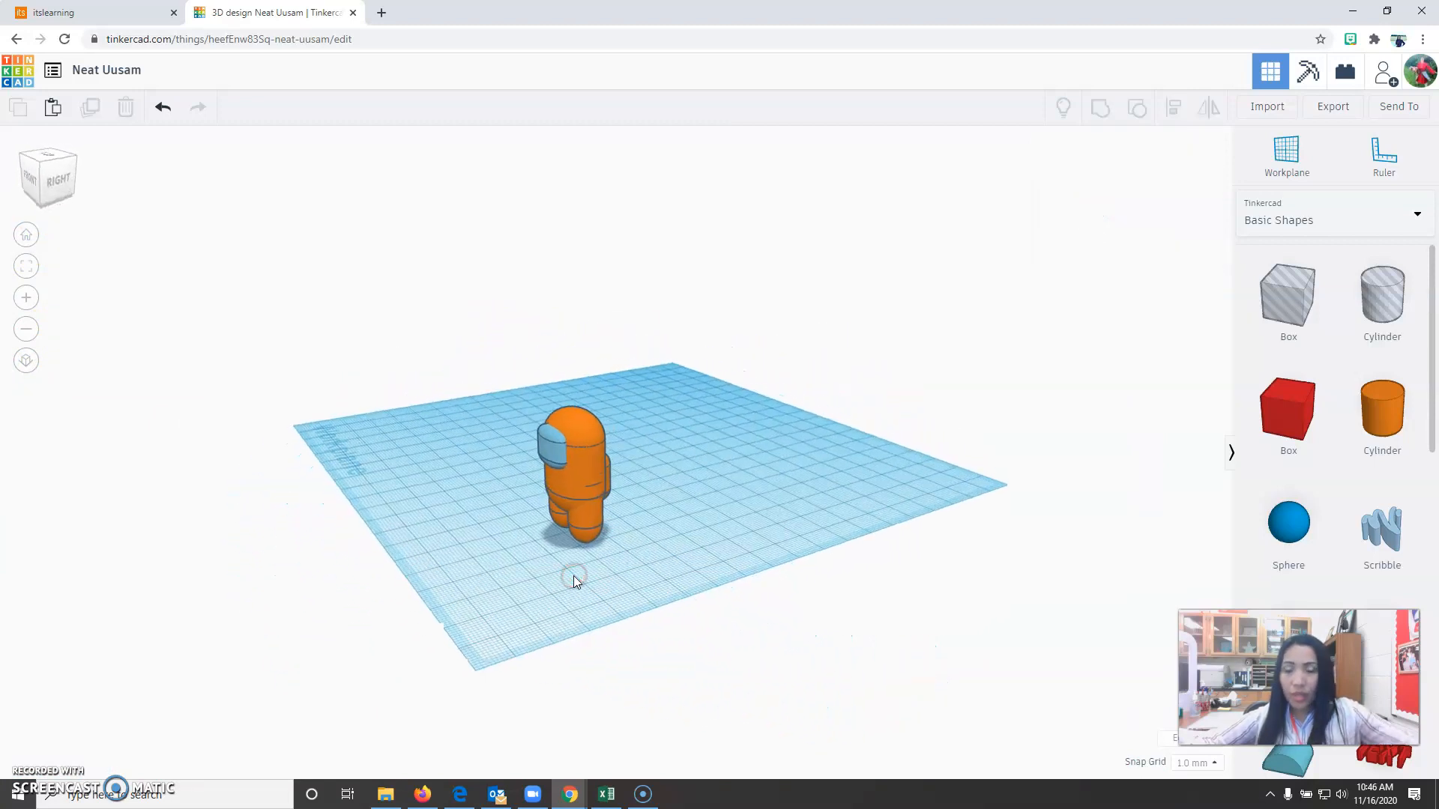
left_click_drag(442, 398, 764, 616)
left_click(603, 531)
left_click(89, 109)
left_click_drag(573, 484, 447, 449)
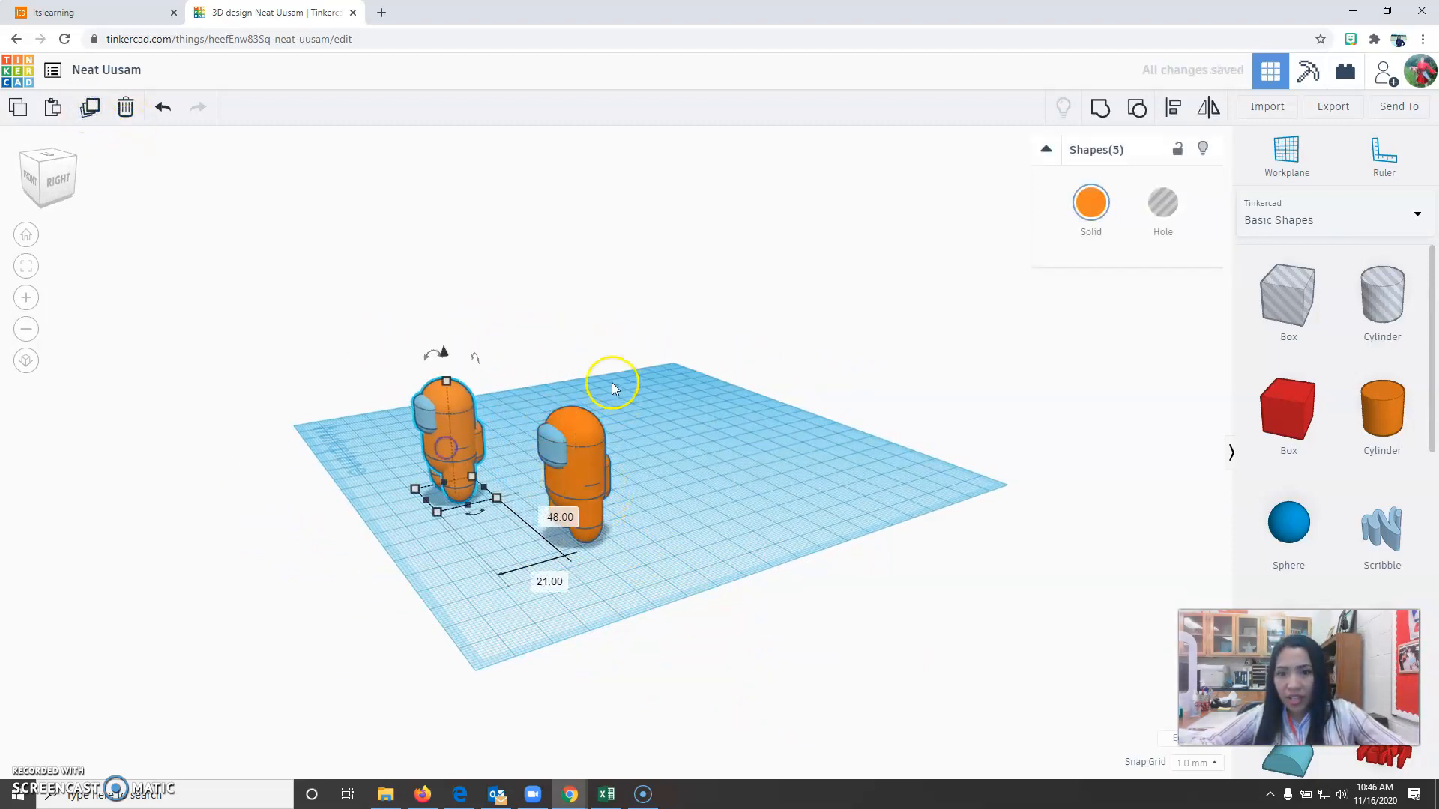
Duplicate the original character again and place this second copy on its other side, opposite the first copy.
left_click_drag(682, 560, 681, 559)
left_click(95, 108)
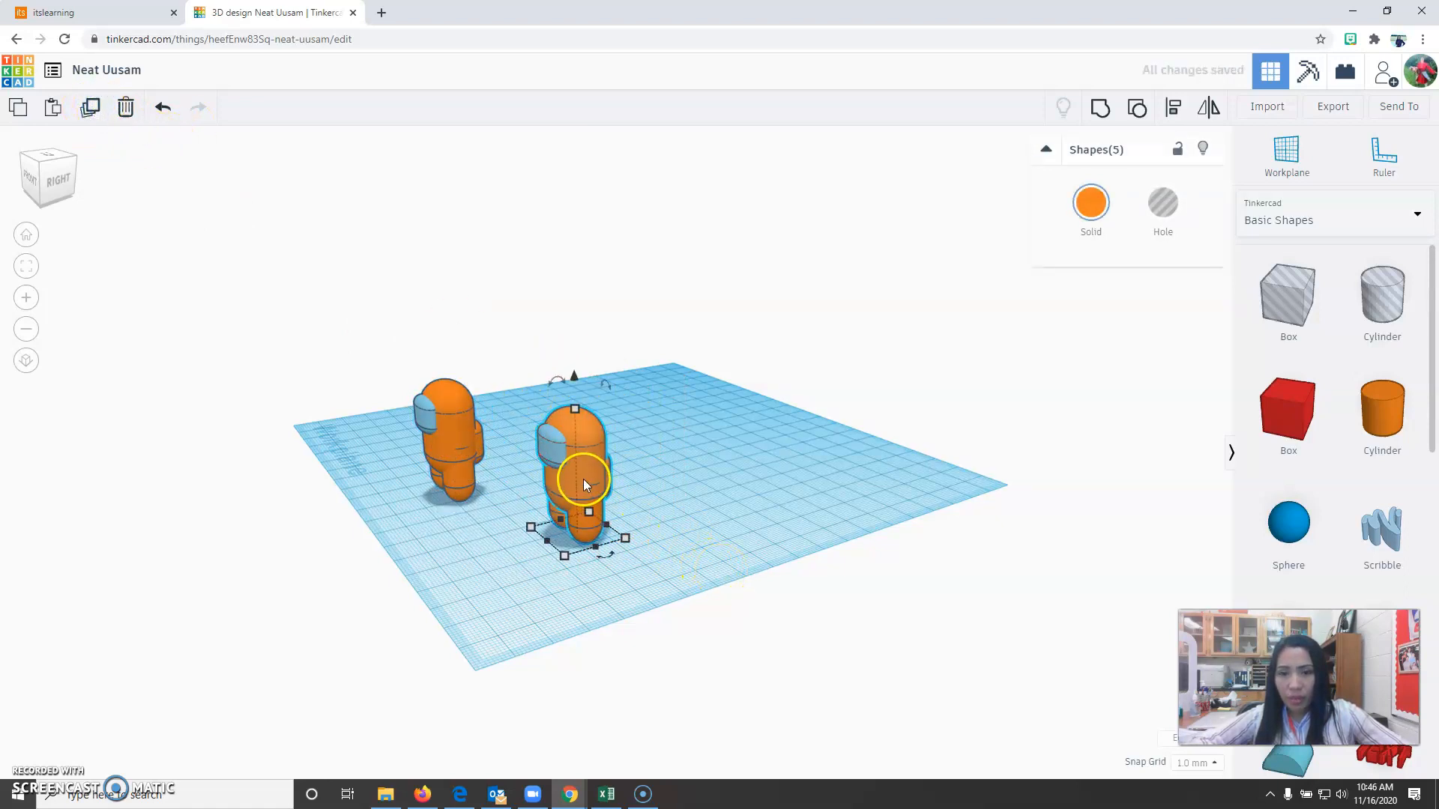
left_click_drag(583, 479, 709, 479)
left_click_drag(565, 466, 601, 479)
left_click(692, 556)
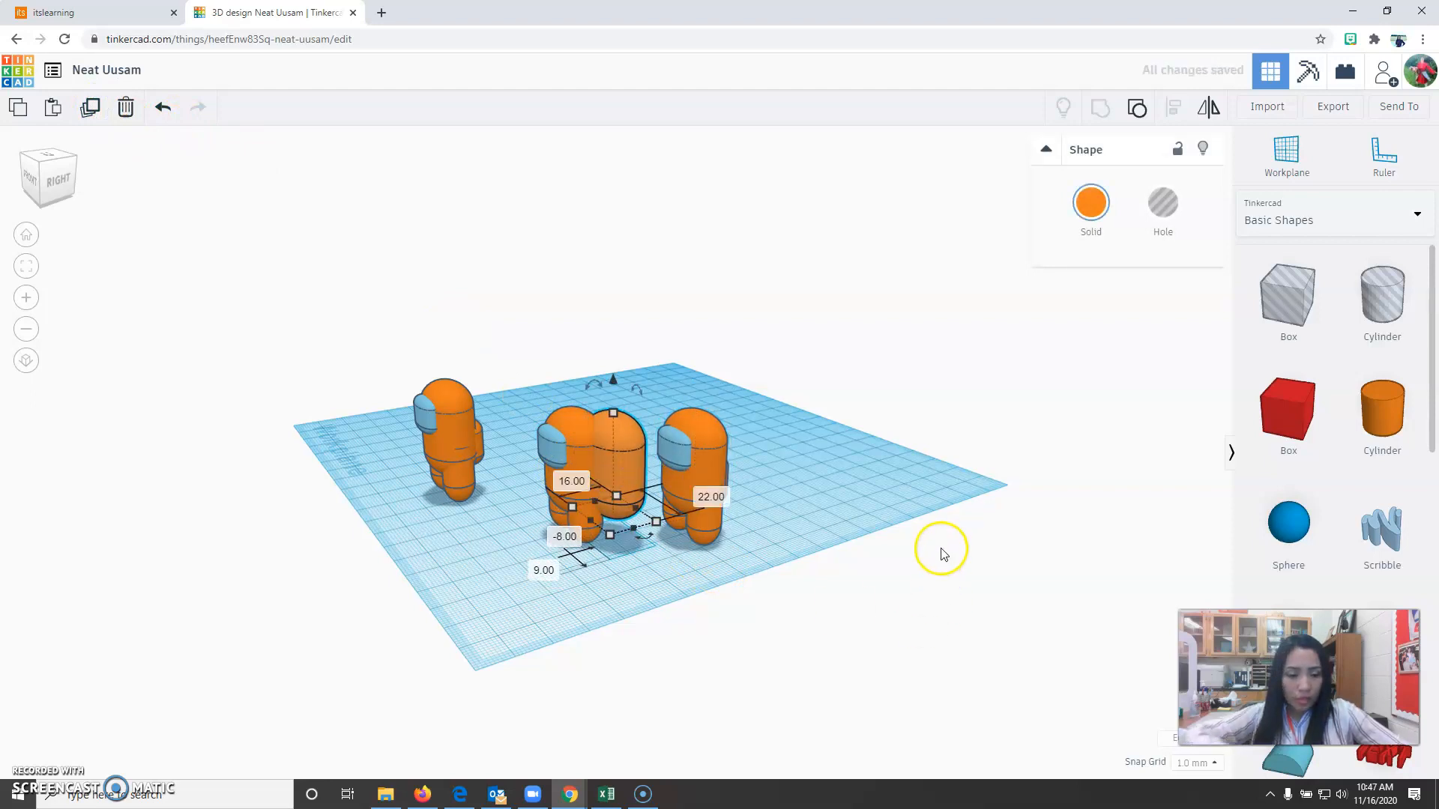
left_click(825, 571)
Duplicate the whole original character once more and place the third copy near the far corner of the workplane.
left_click_drag(590, 538, 590, 540)
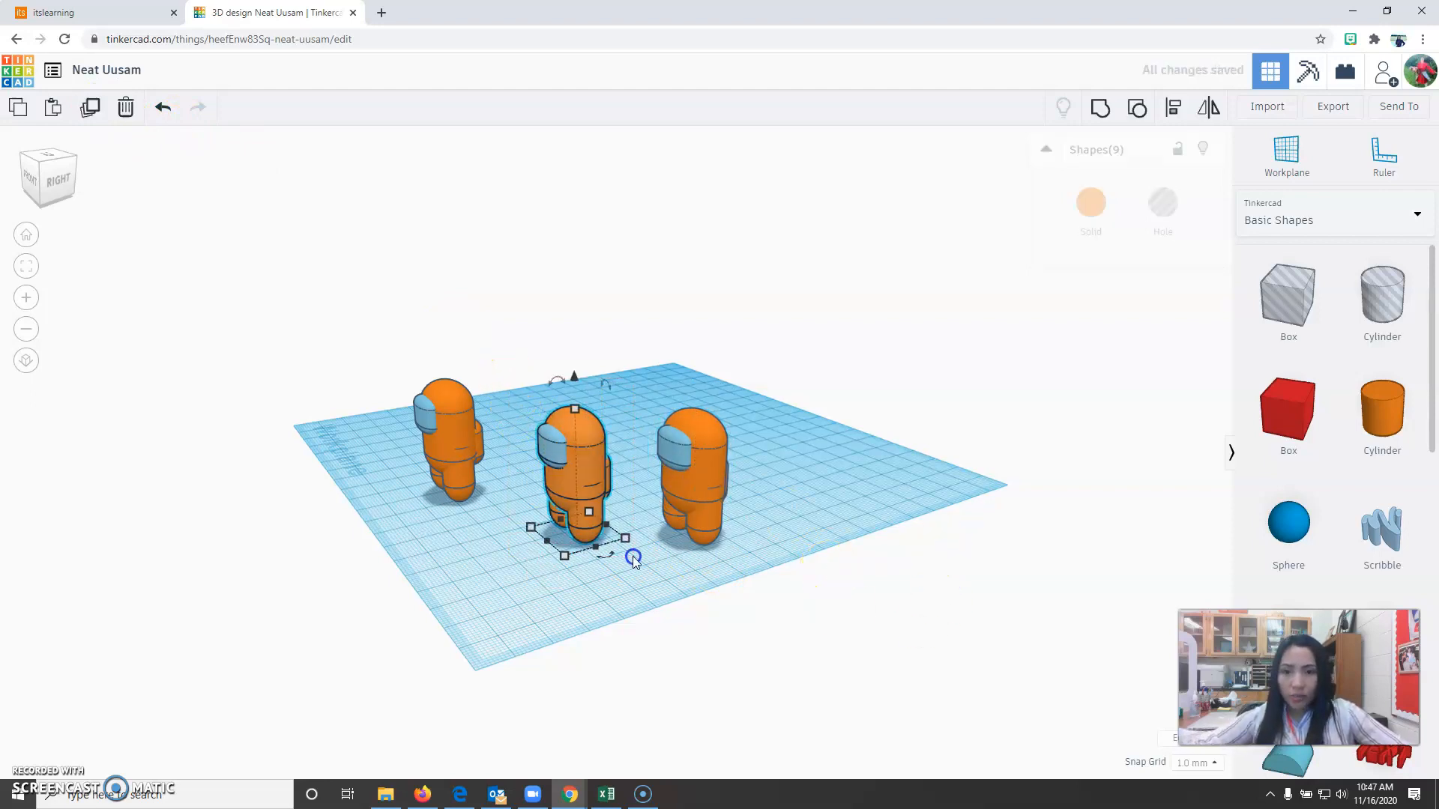
left_click(90, 107)
left_click_drag(583, 479, 645, 370)
left_click(810, 498)
right_click_drag(810, 498, 654, 567)
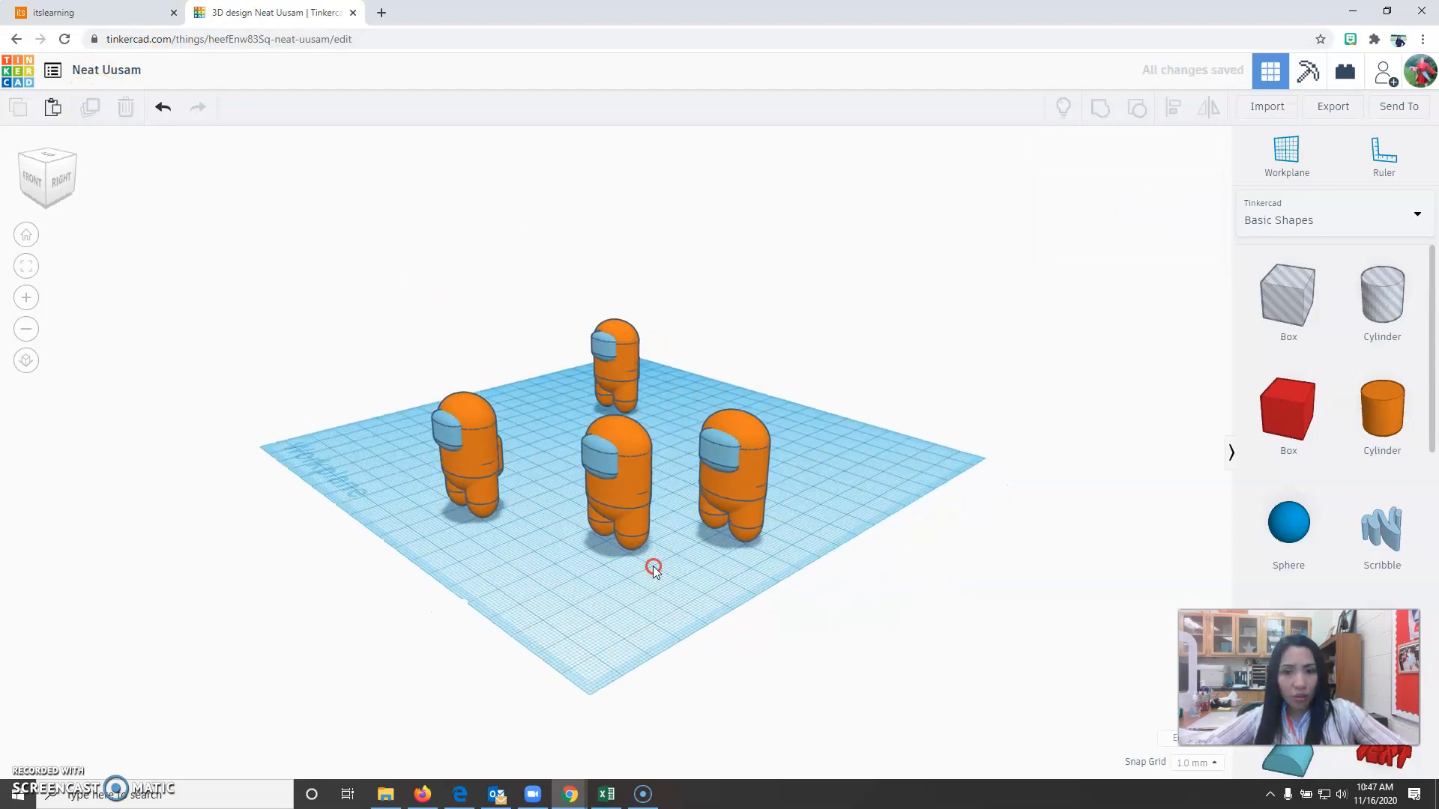
Color the first copy's body, one leg and back piece red, leaving its face light blue.
left_click(468, 487)
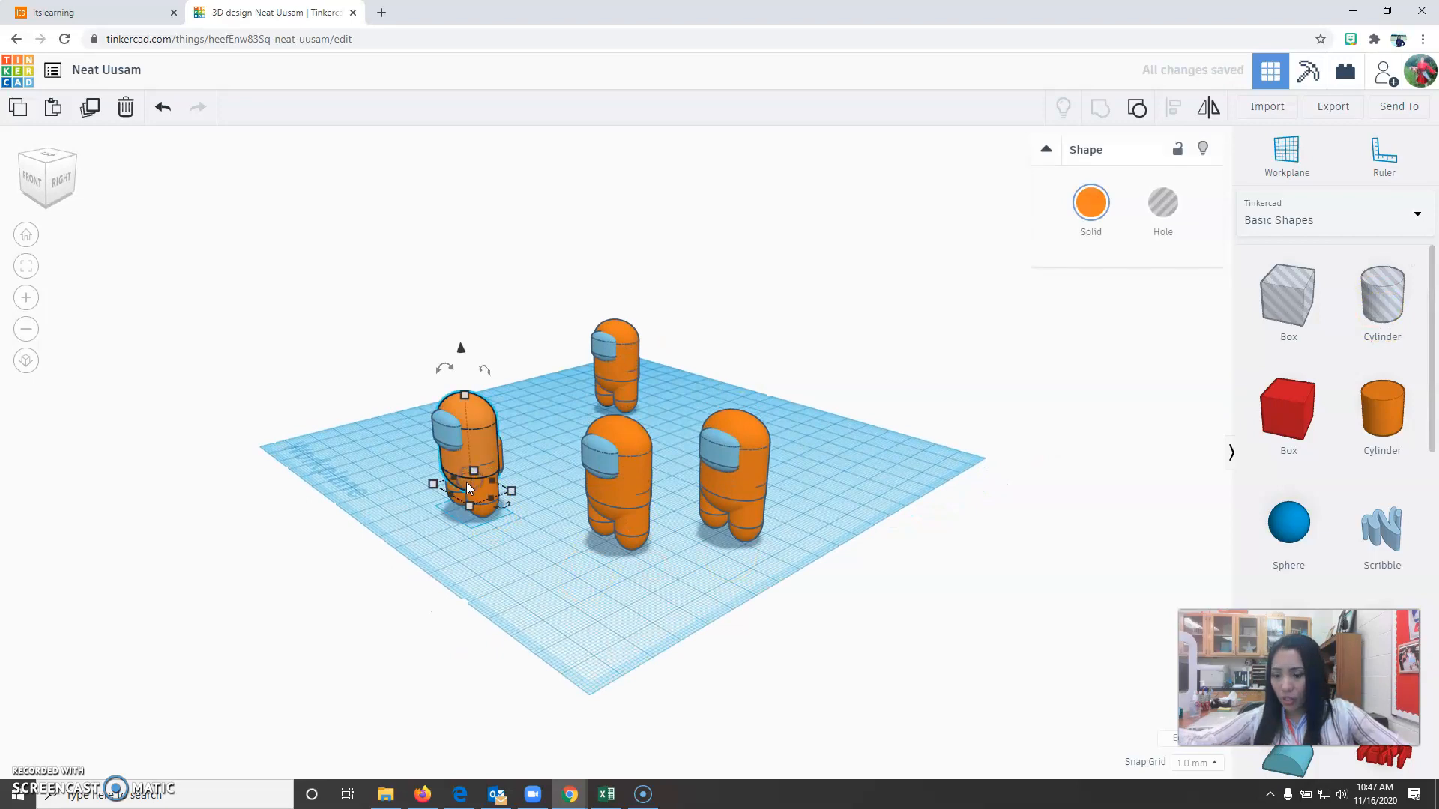
left_click(498, 573)
scroll(454, 487, "up", 5)
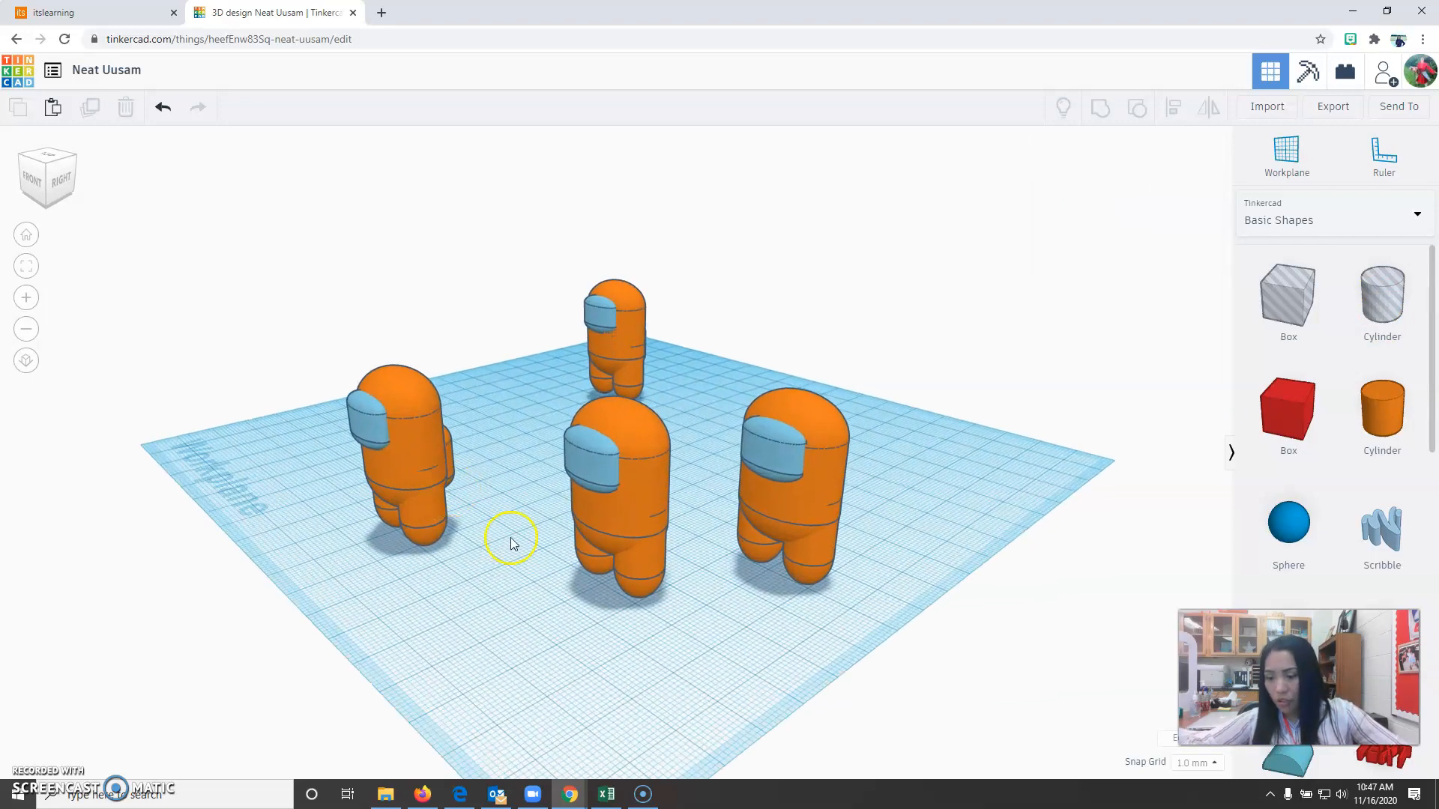
left_click(410, 463)
left_click(424, 542, "shift")
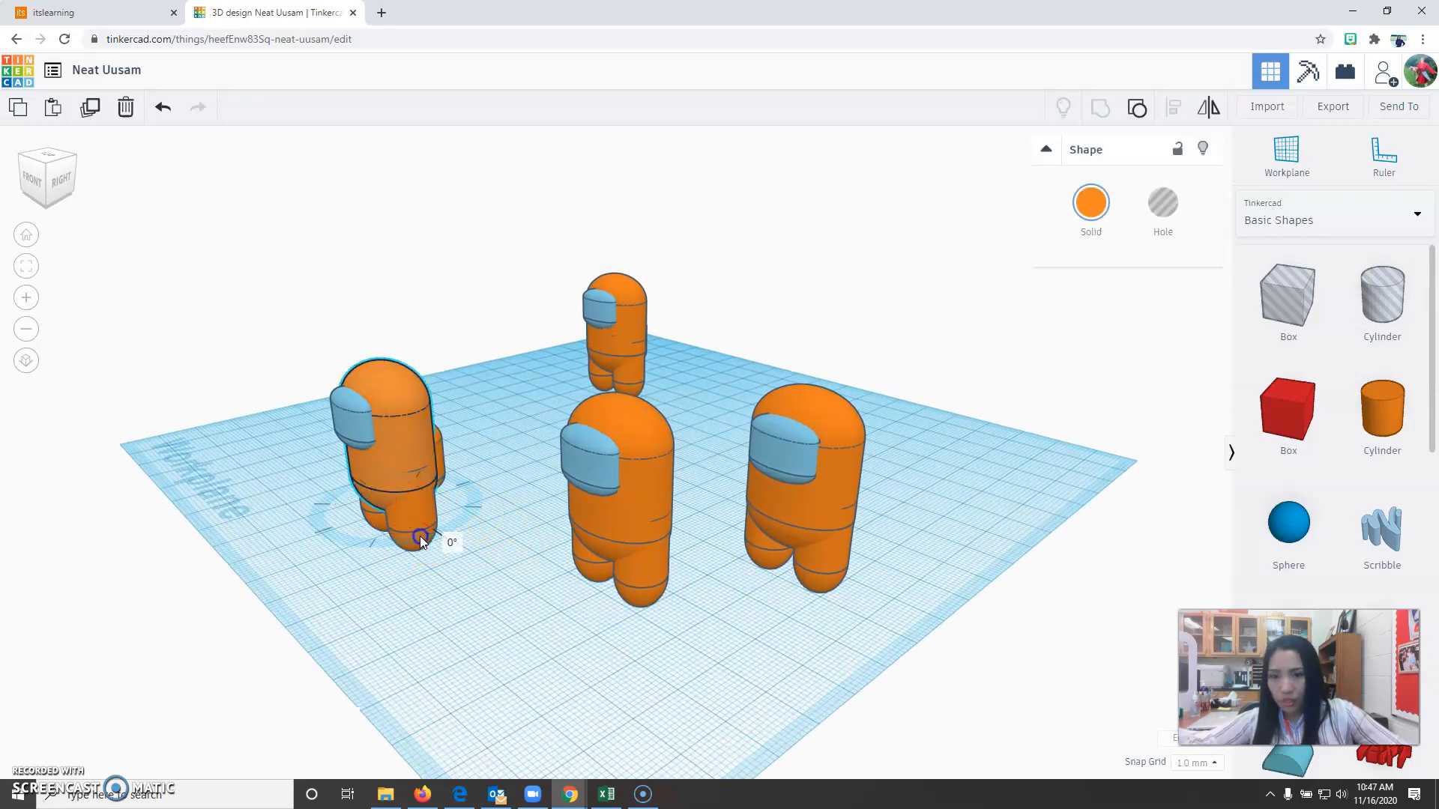
left_click(374, 521, "shift")
left_click(440, 450, "shift")
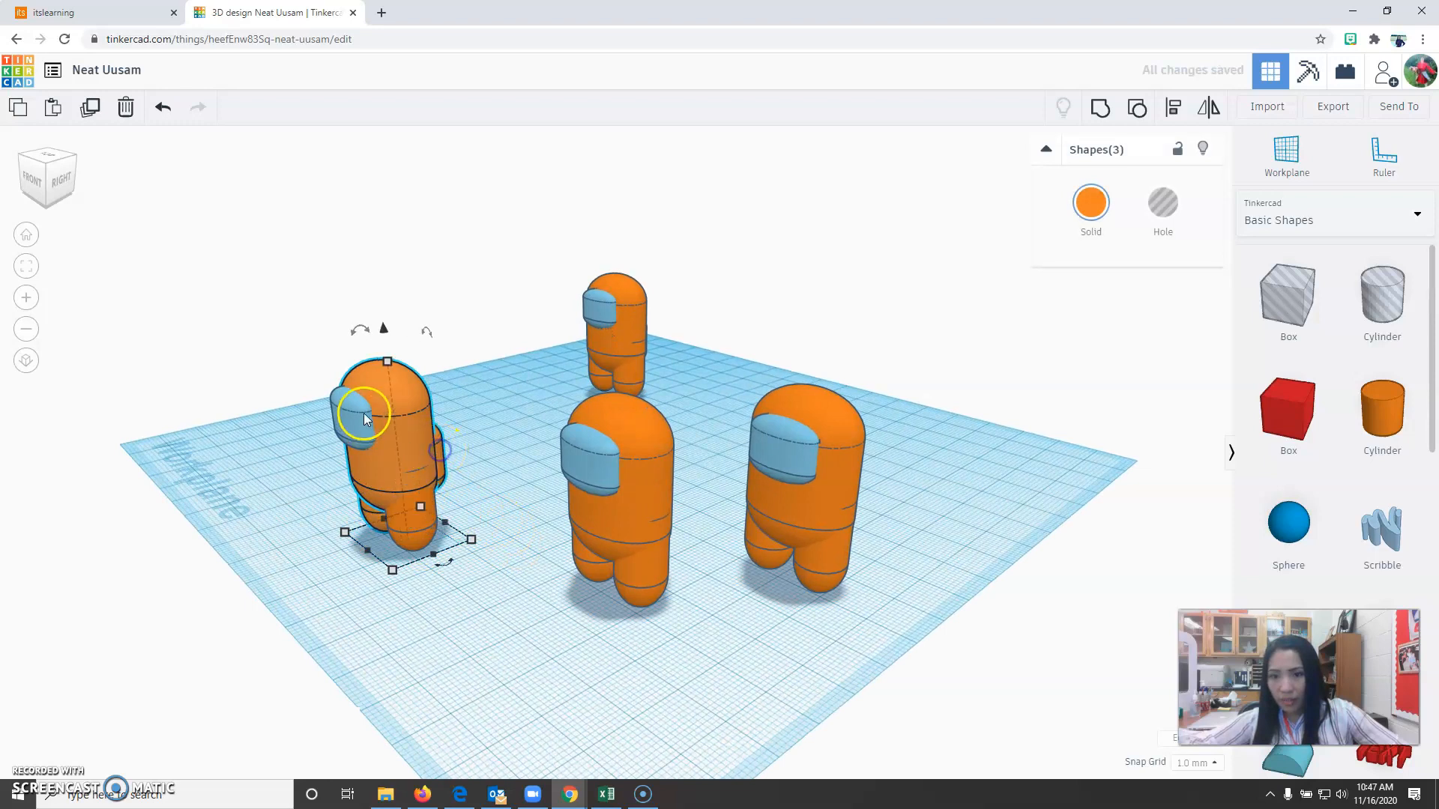
left_click(1109, 254)
left_click(1078, 343)
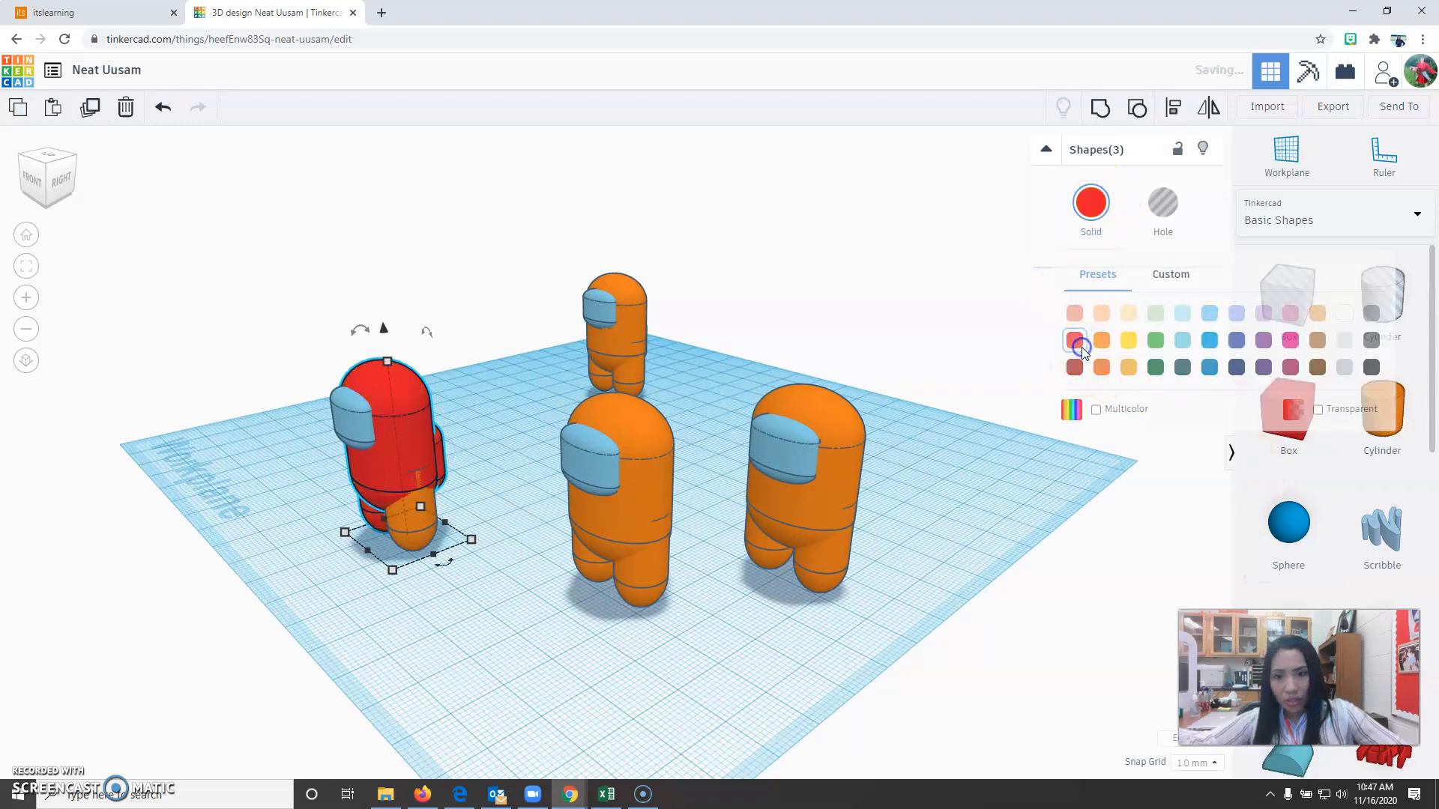
Color the remaining orange leg of the red character red to match its body.
left_click(423, 522)
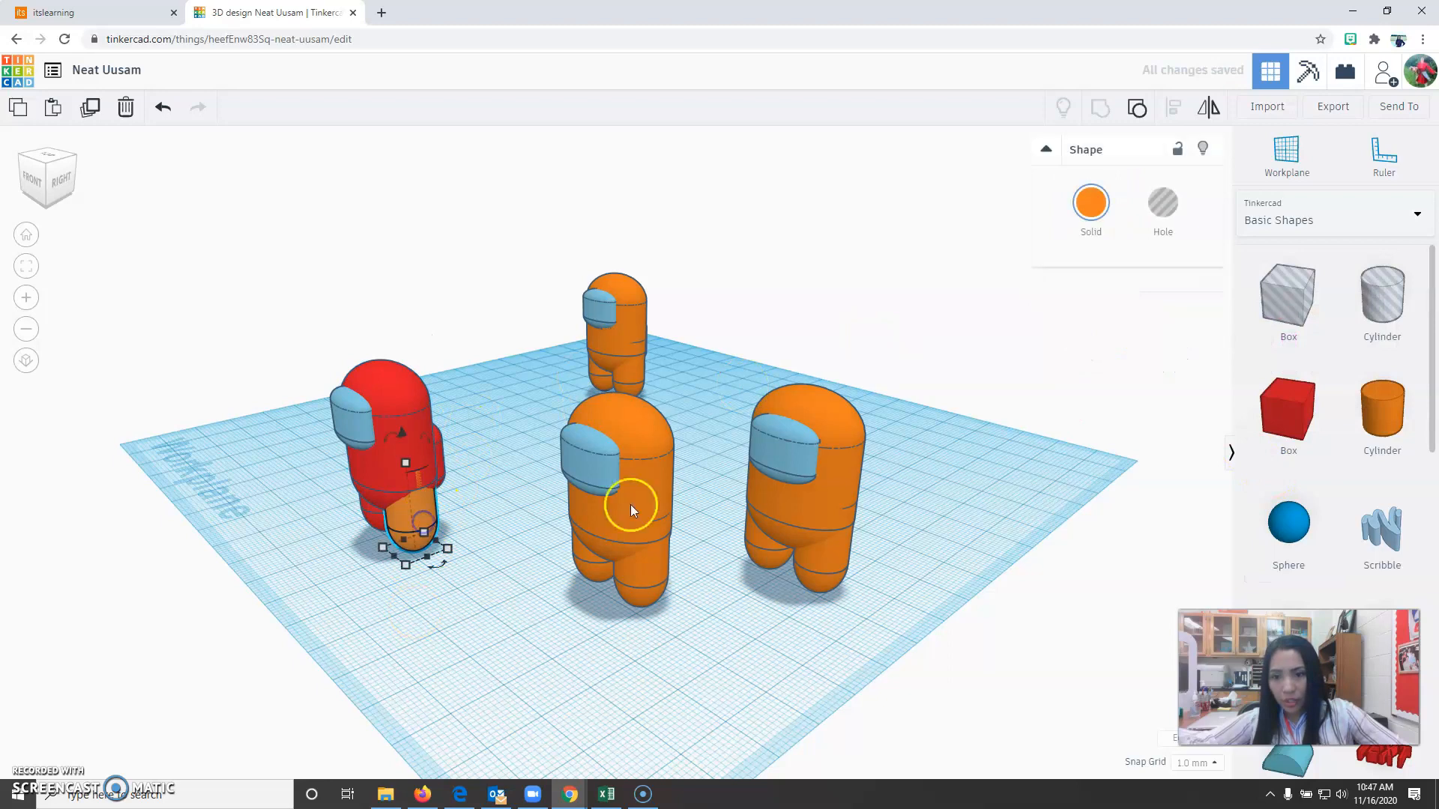
left_click(1094, 205)
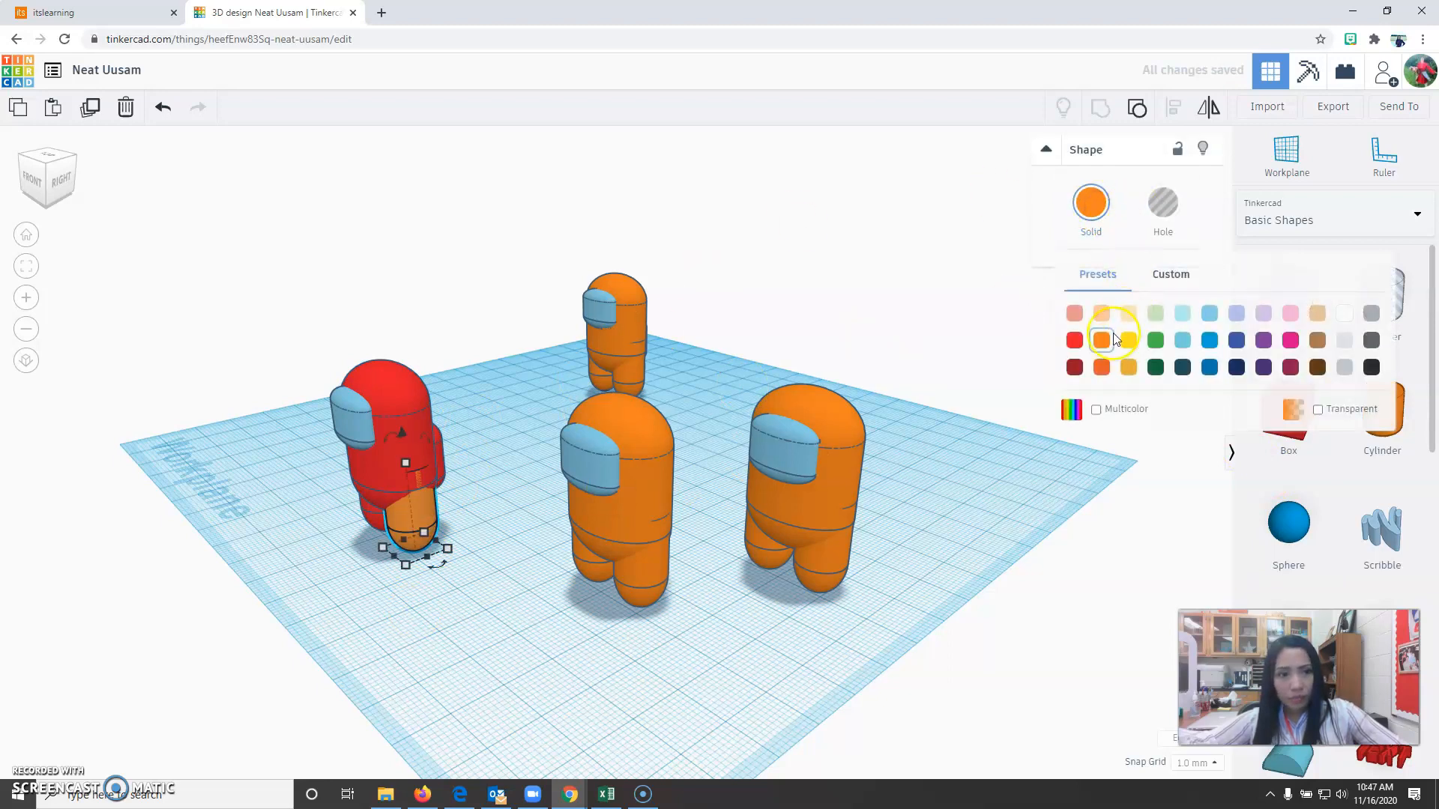
left_click(1074, 340)
left_click(498, 712)
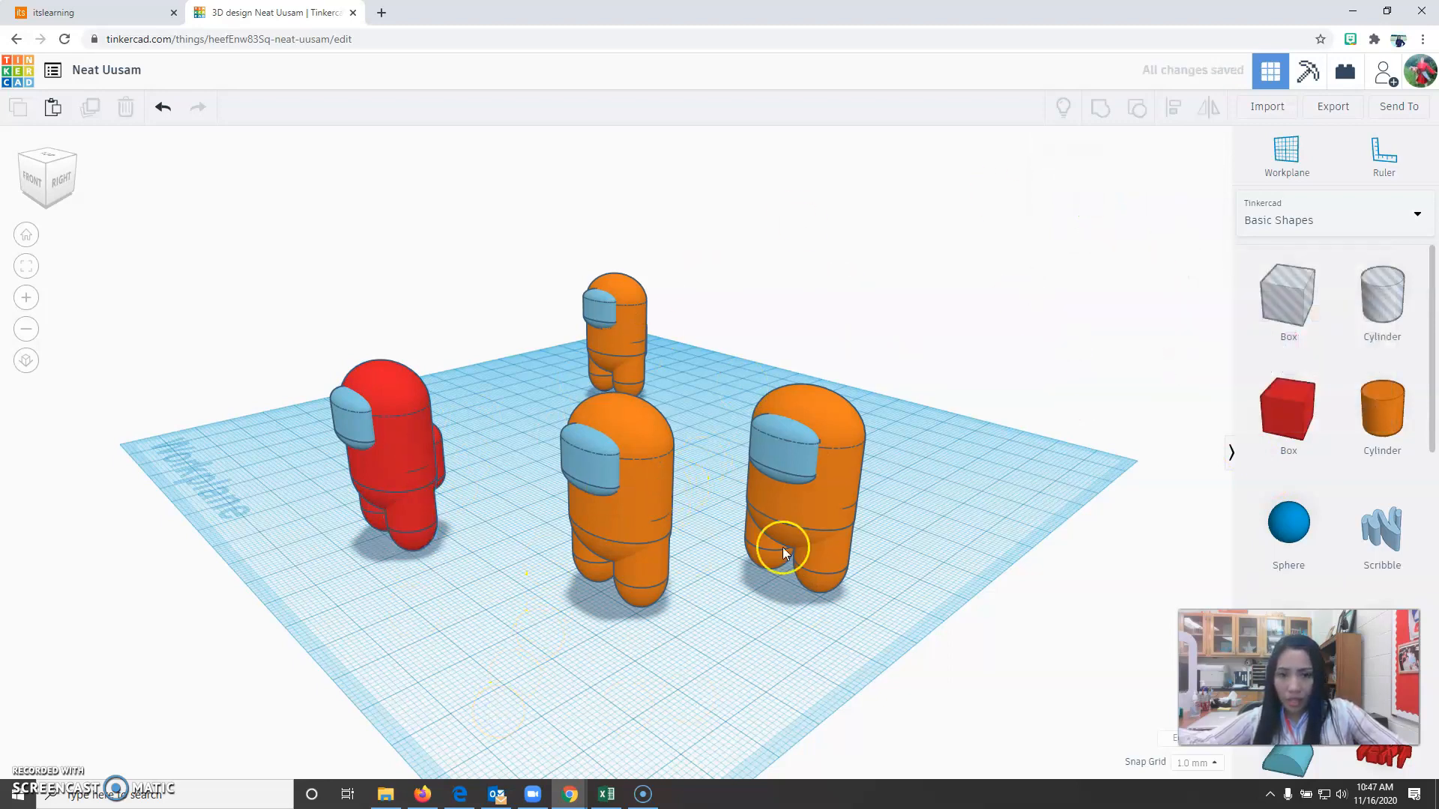
Color the main body of the second copy, on the other side of the original, yellow.
left_click(829, 532)
left_click(825, 507, "shift")
left_click(836, 416)
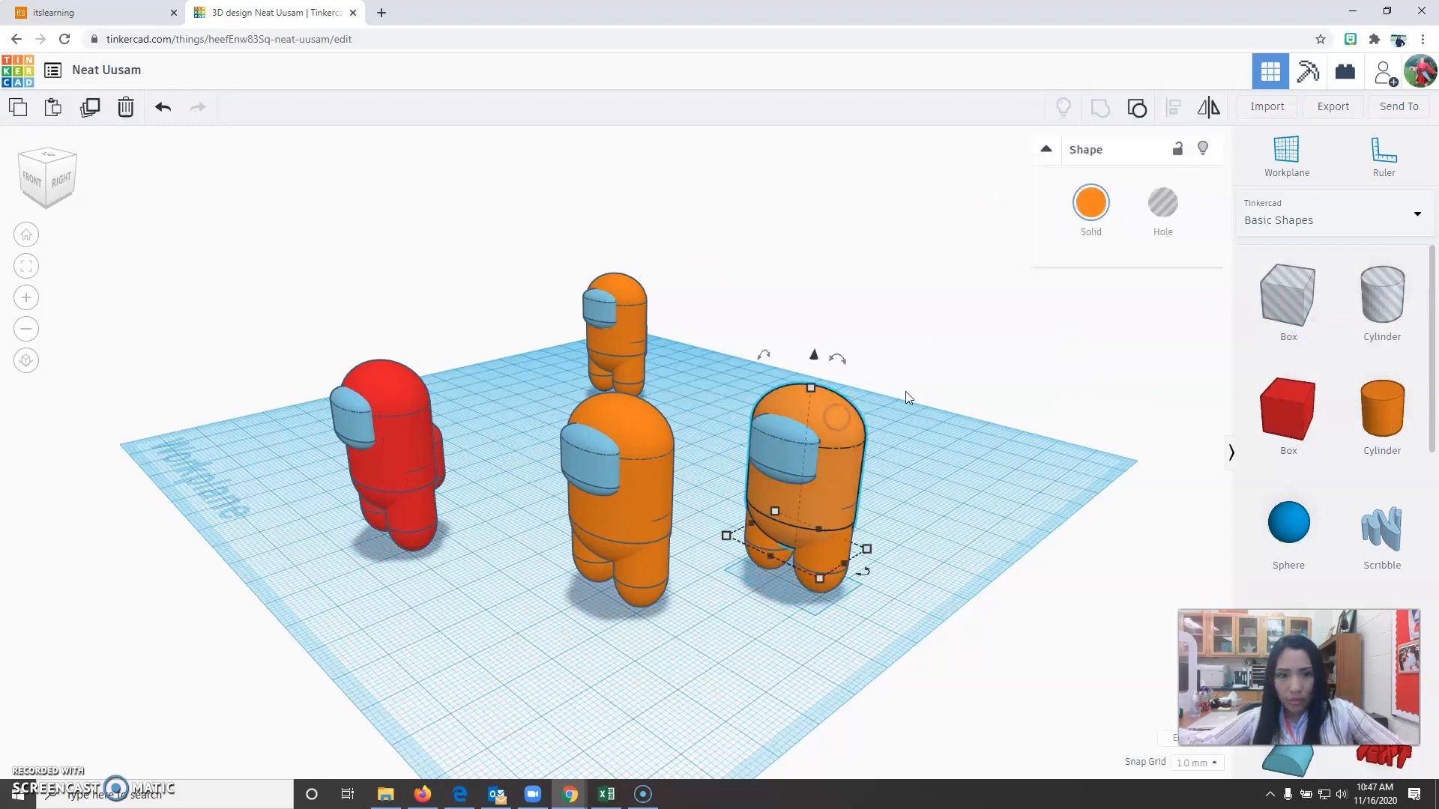
left_click(1090, 202)
left_click(1128, 341)
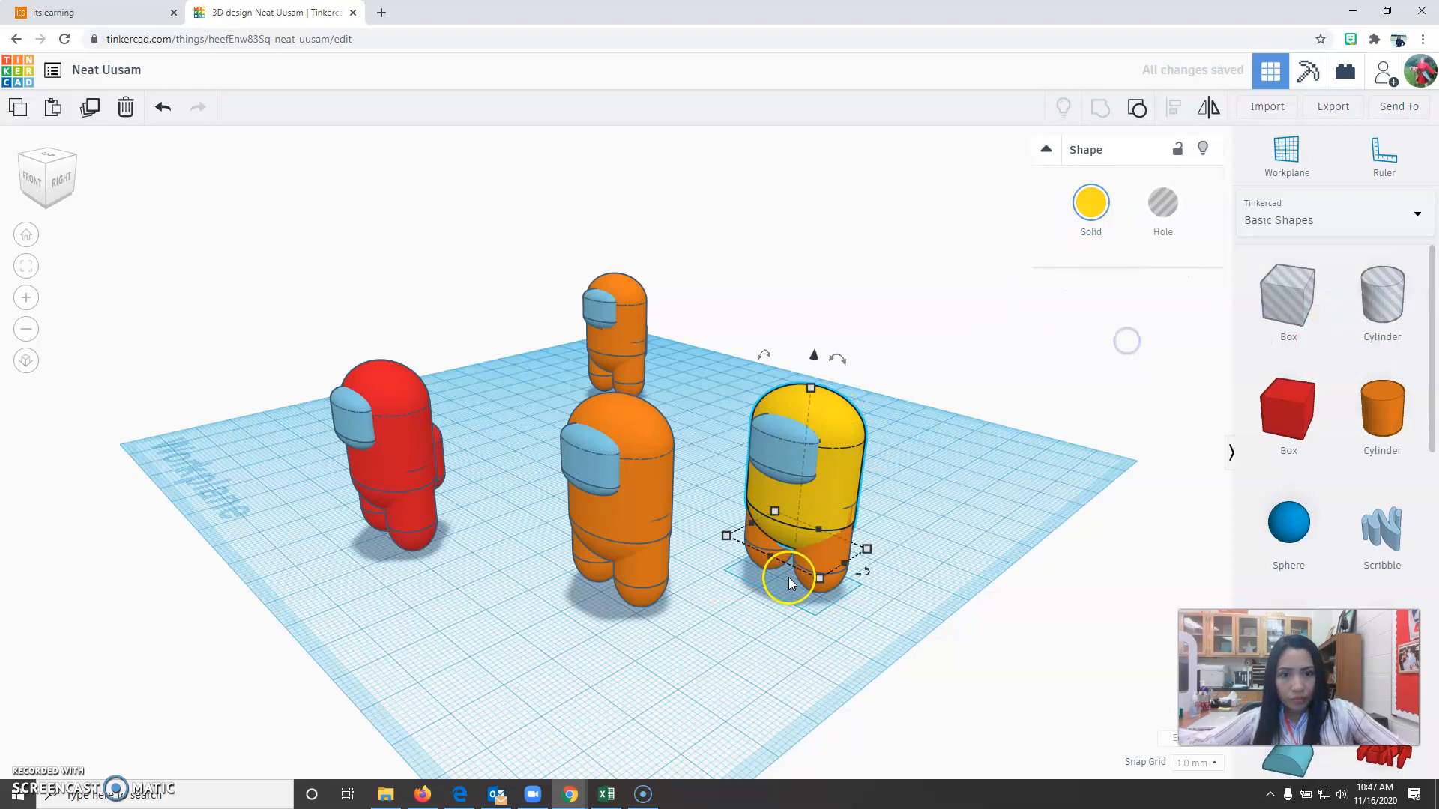
left_click(1090, 202)
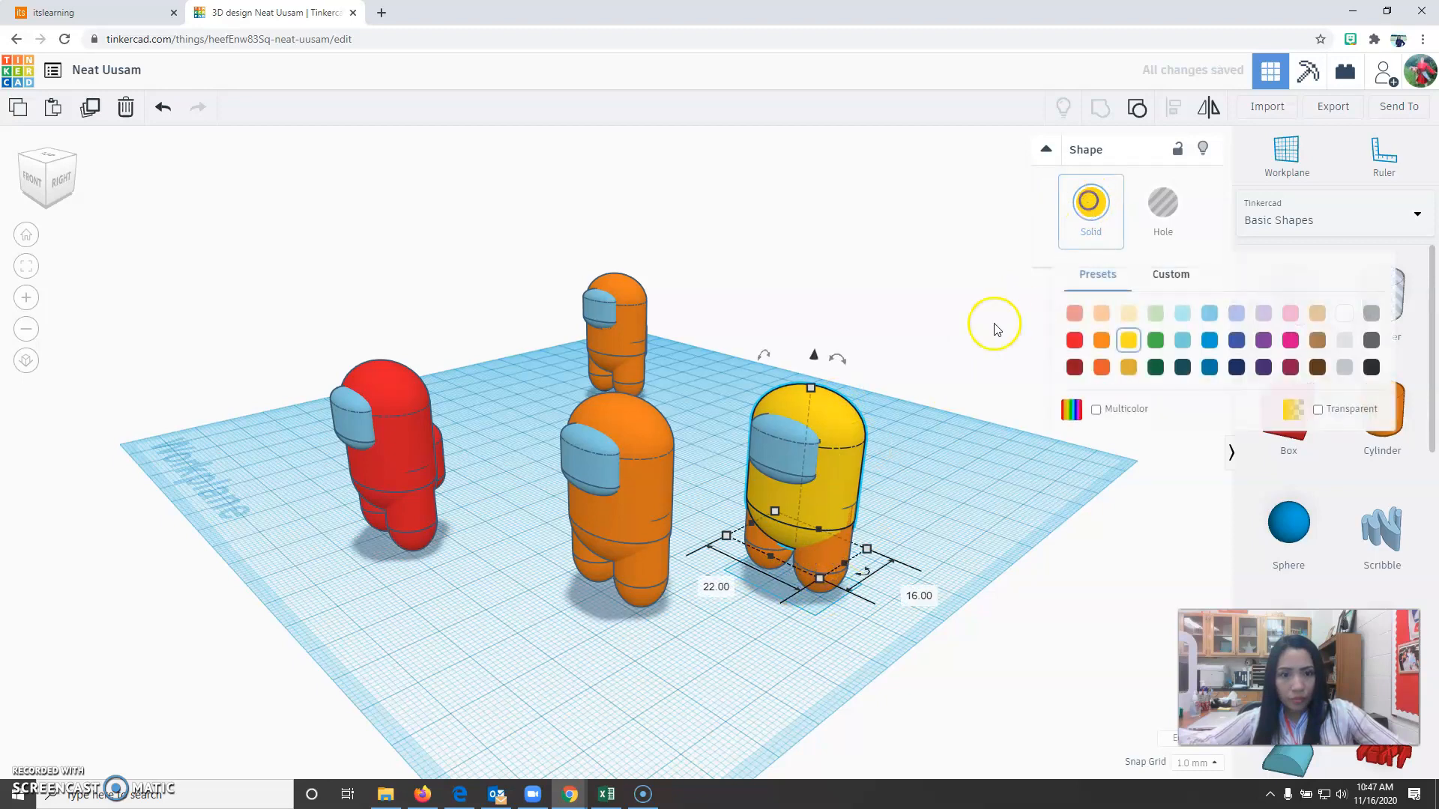
Color both legs of the yellow-bodied character yellow.
left_click(812, 613)
left_click(823, 568)
left_click(767, 550, "shift")
left_click(1090, 202)
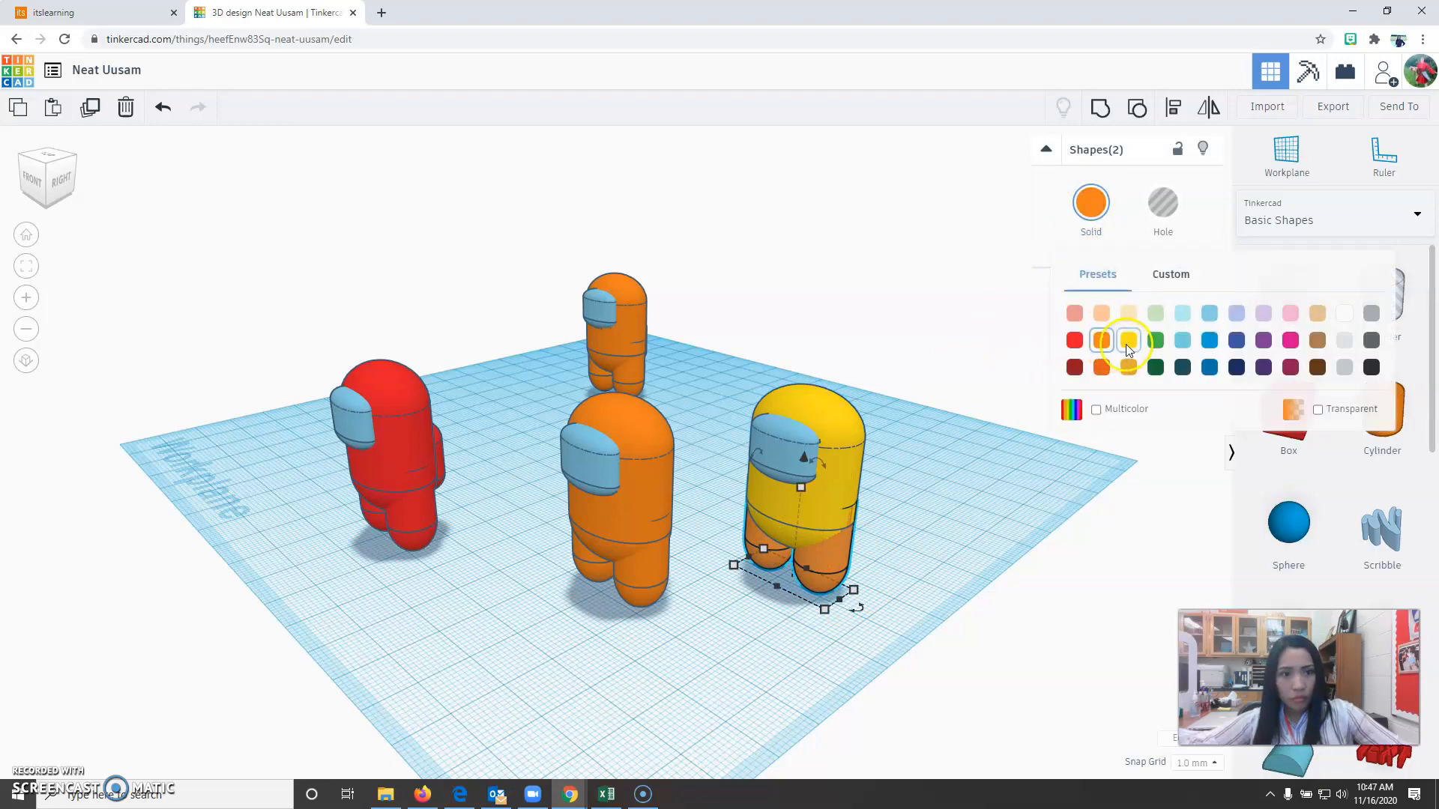
left_click(1128, 342)
left_click(732, 654)
Color the orange back piece behind the yellow character's body yellow.
right_click_drag(713, 687, 649, 614)
left_click(681, 438)
left_click(1090, 202)
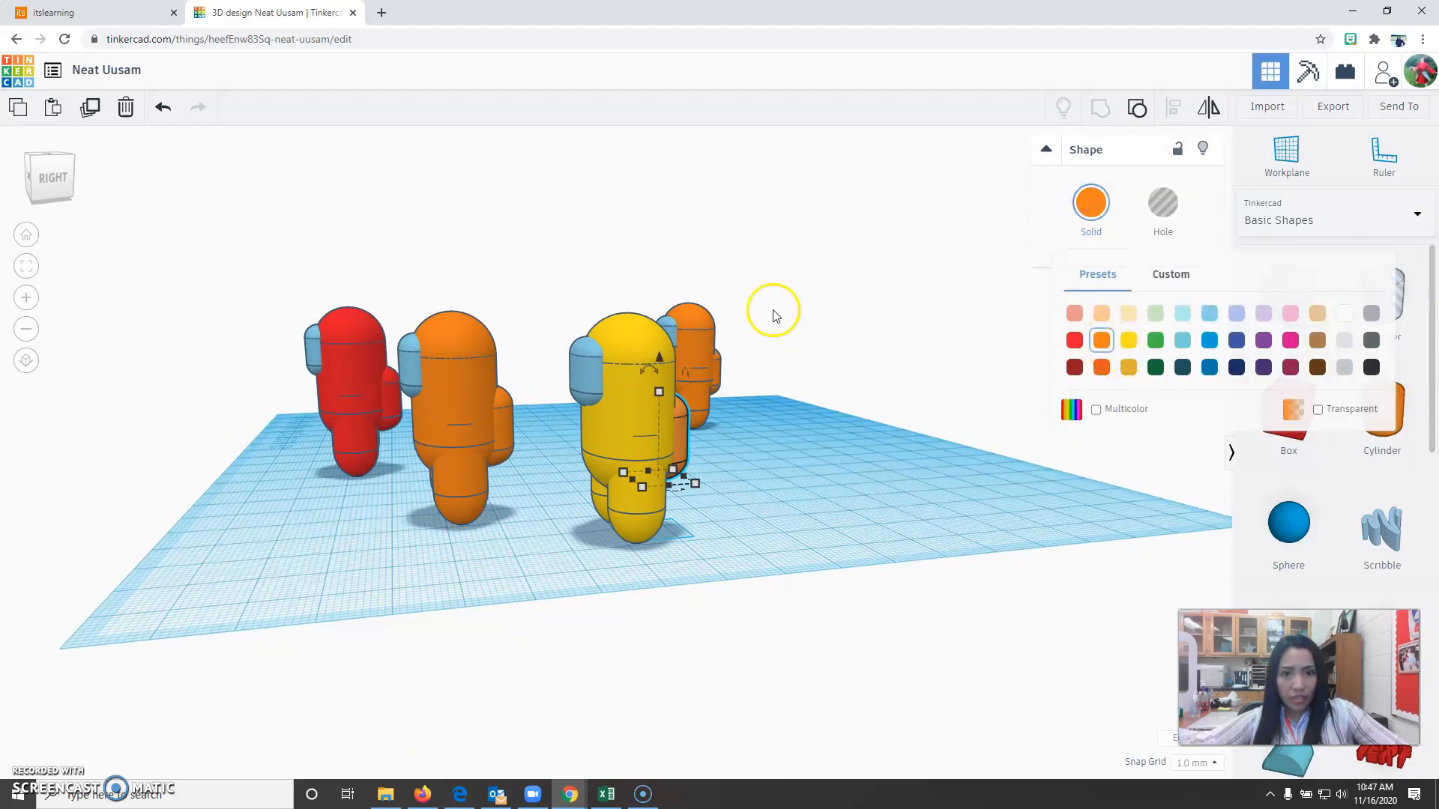
left_click(1129, 341)
left_click(757, 559)
Group all five parts of the yellow character and enable Multicolor so the face keeps its own color.
right_click_drag(796, 540, 903, 594)
left_click_drag(707, 428, 866, 734)
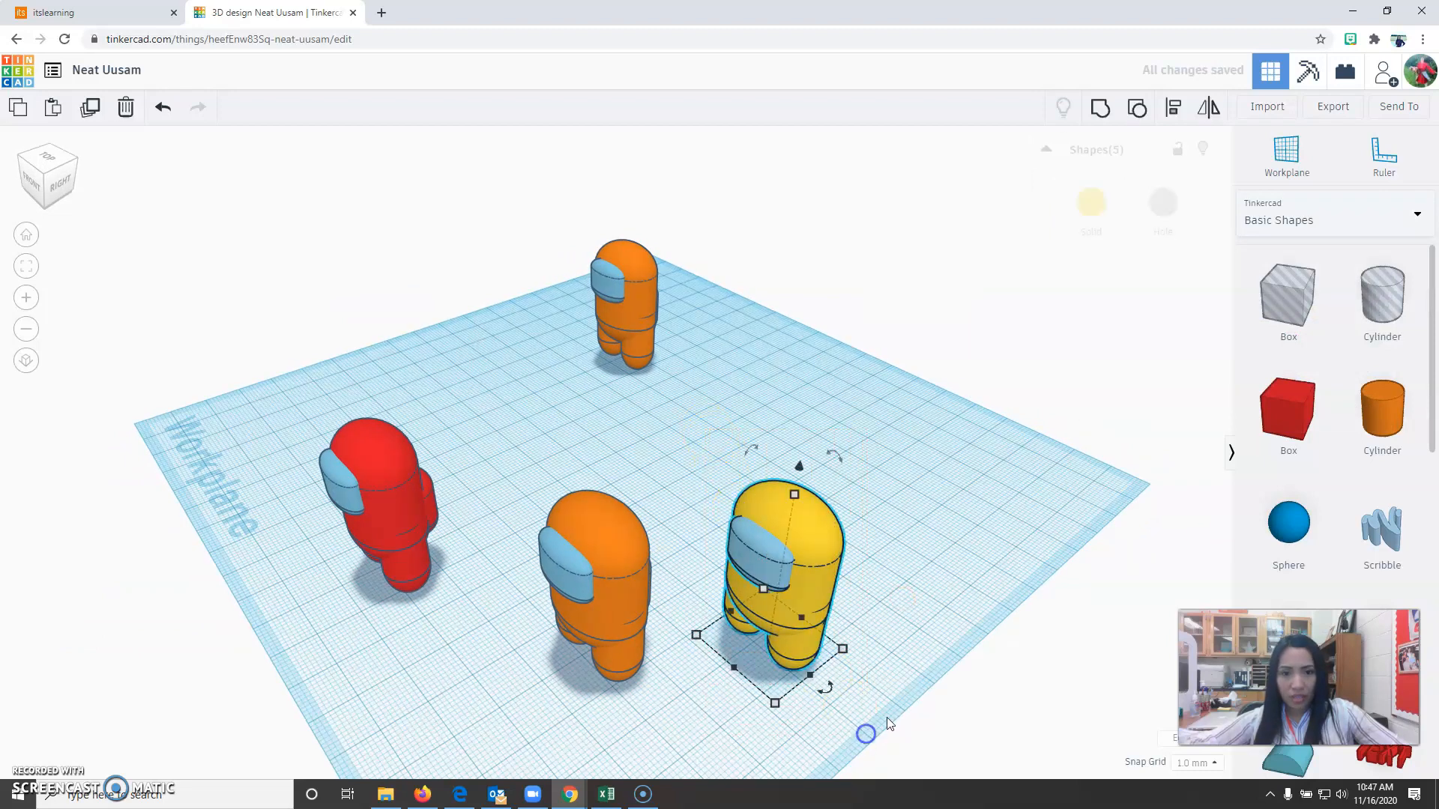
left_click(1101, 110)
left_click(1088, 216)
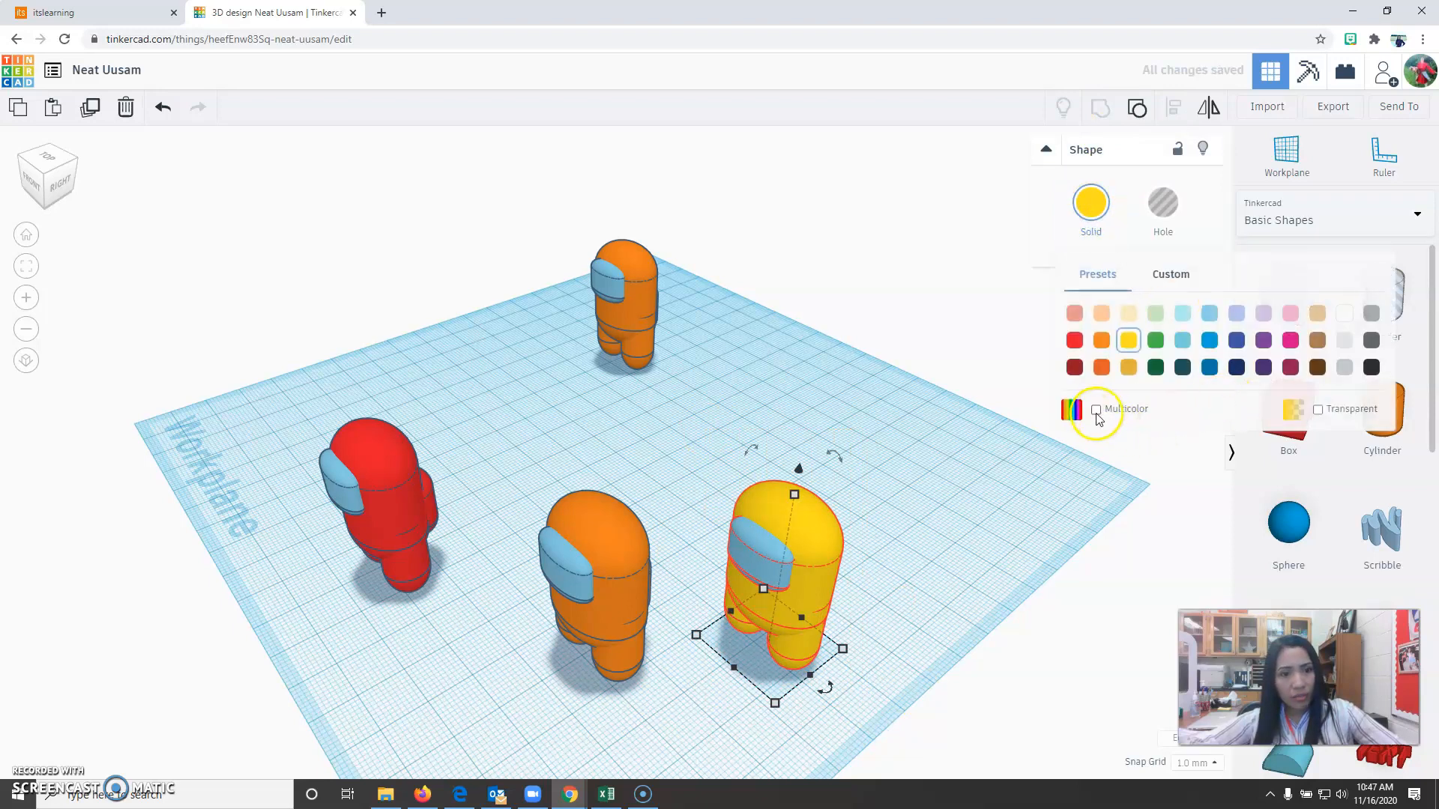
left_click(1096, 410)
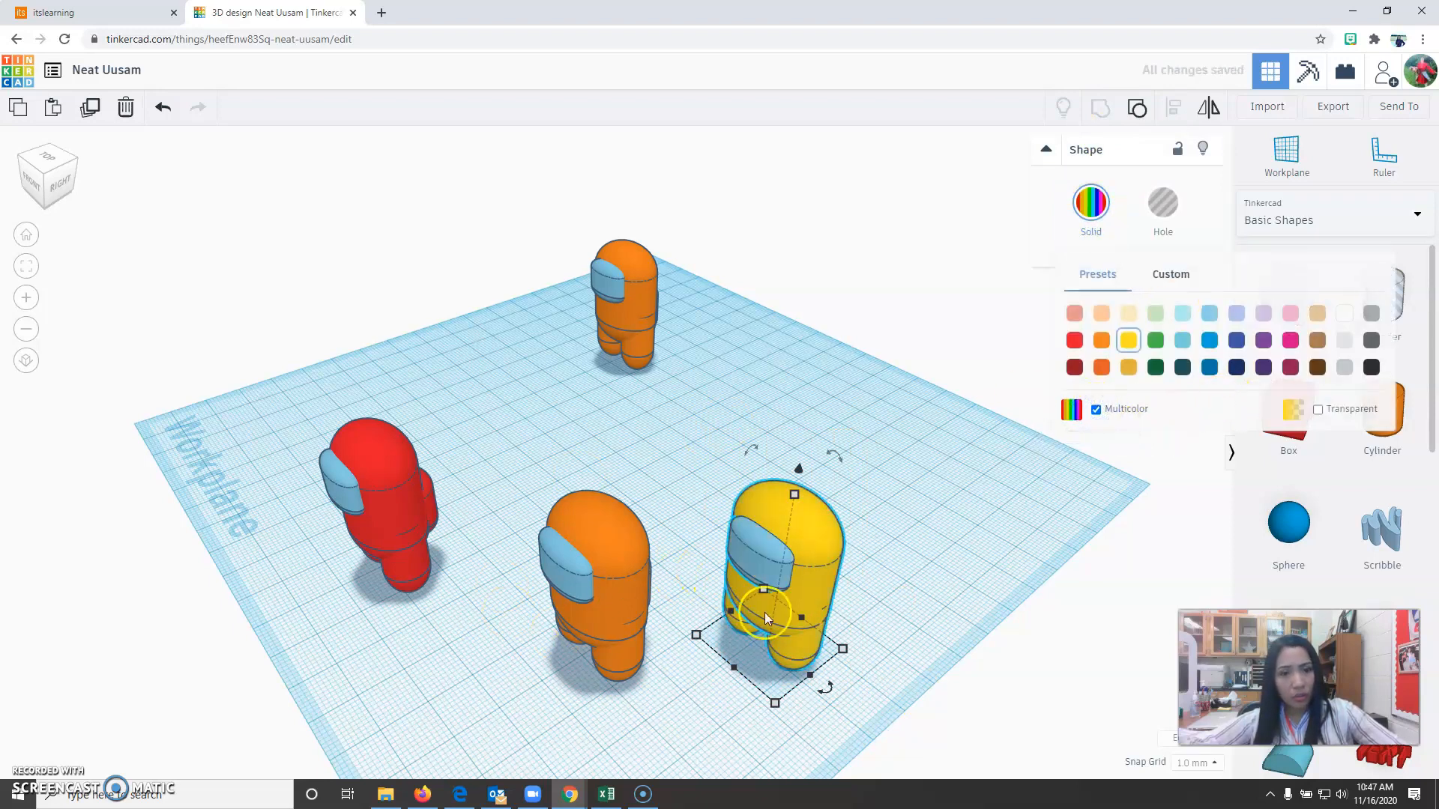
right_click_drag(886, 589, 862, 558)
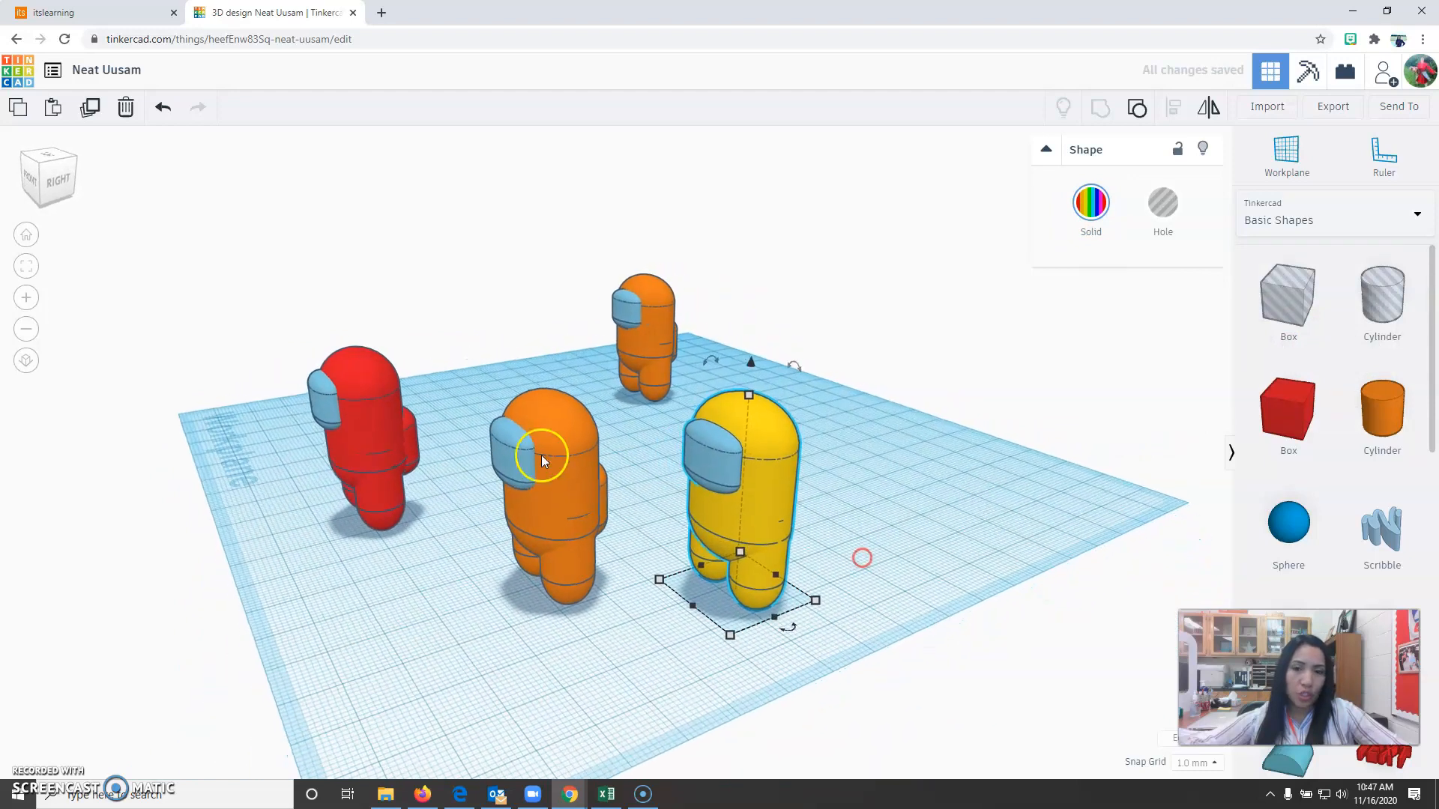
Group the selected parts of the two orange characters into a single shape.
left_click_drag(461, 379, 634, 661)
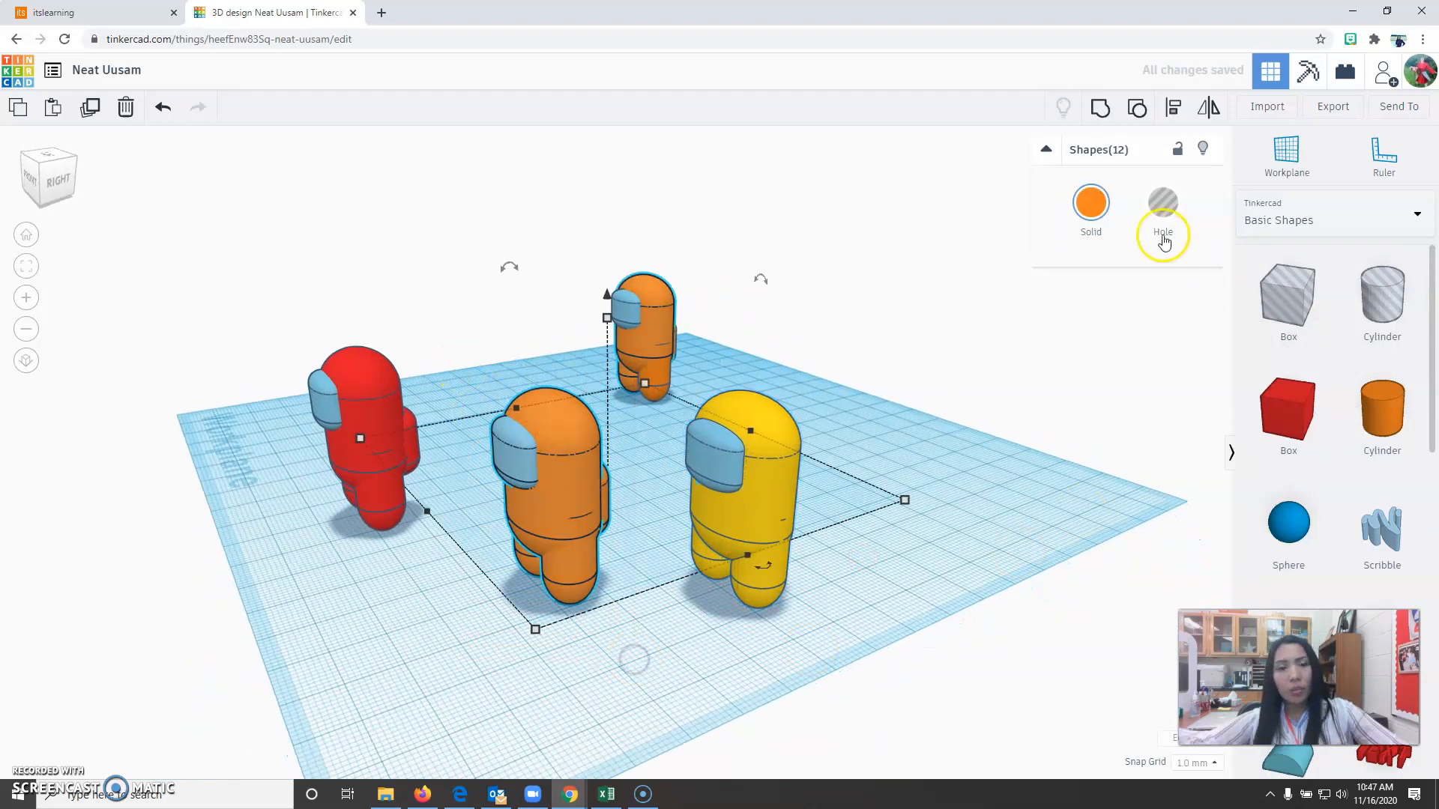
left_click(1102, 109)
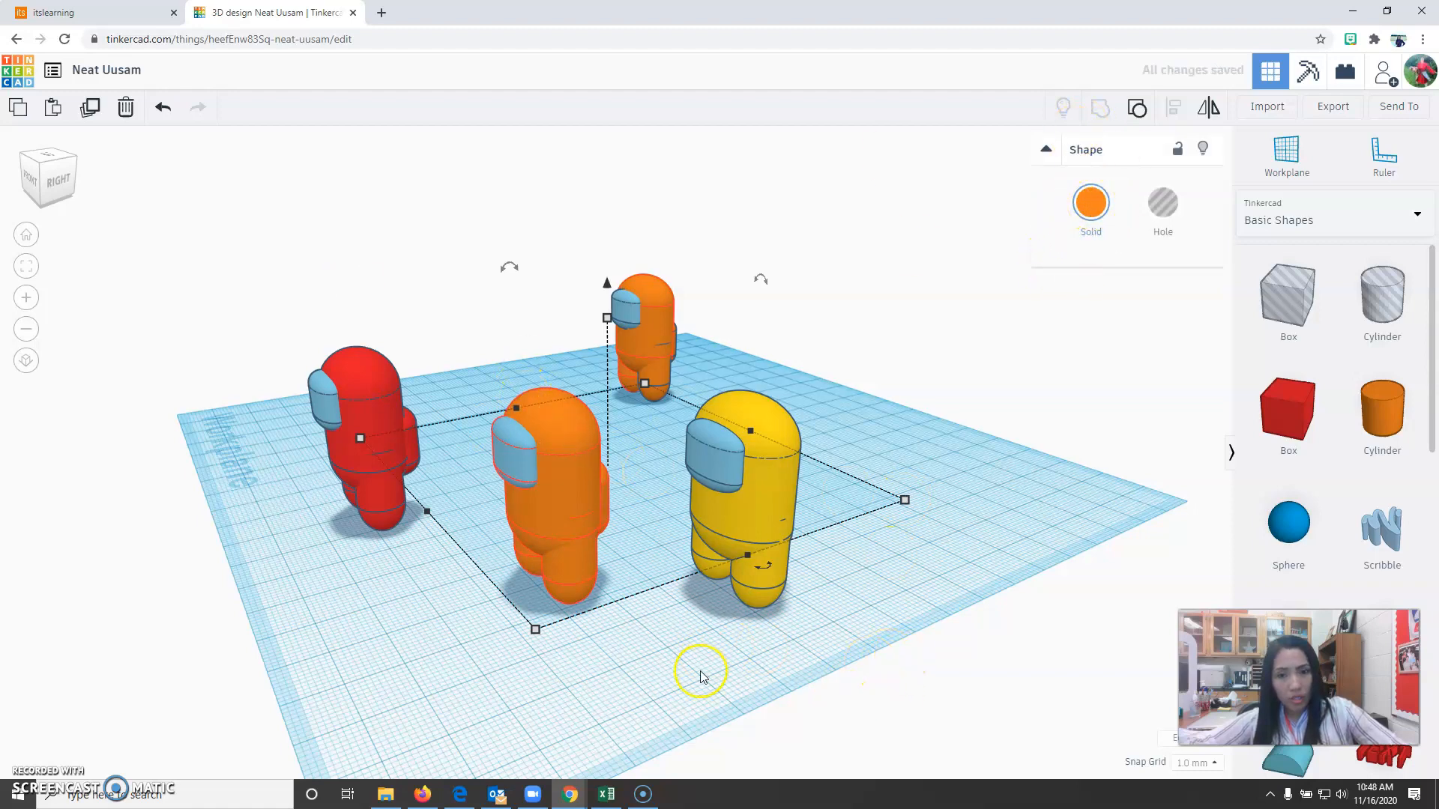
right_click_drag(574, 717, 784, 655)
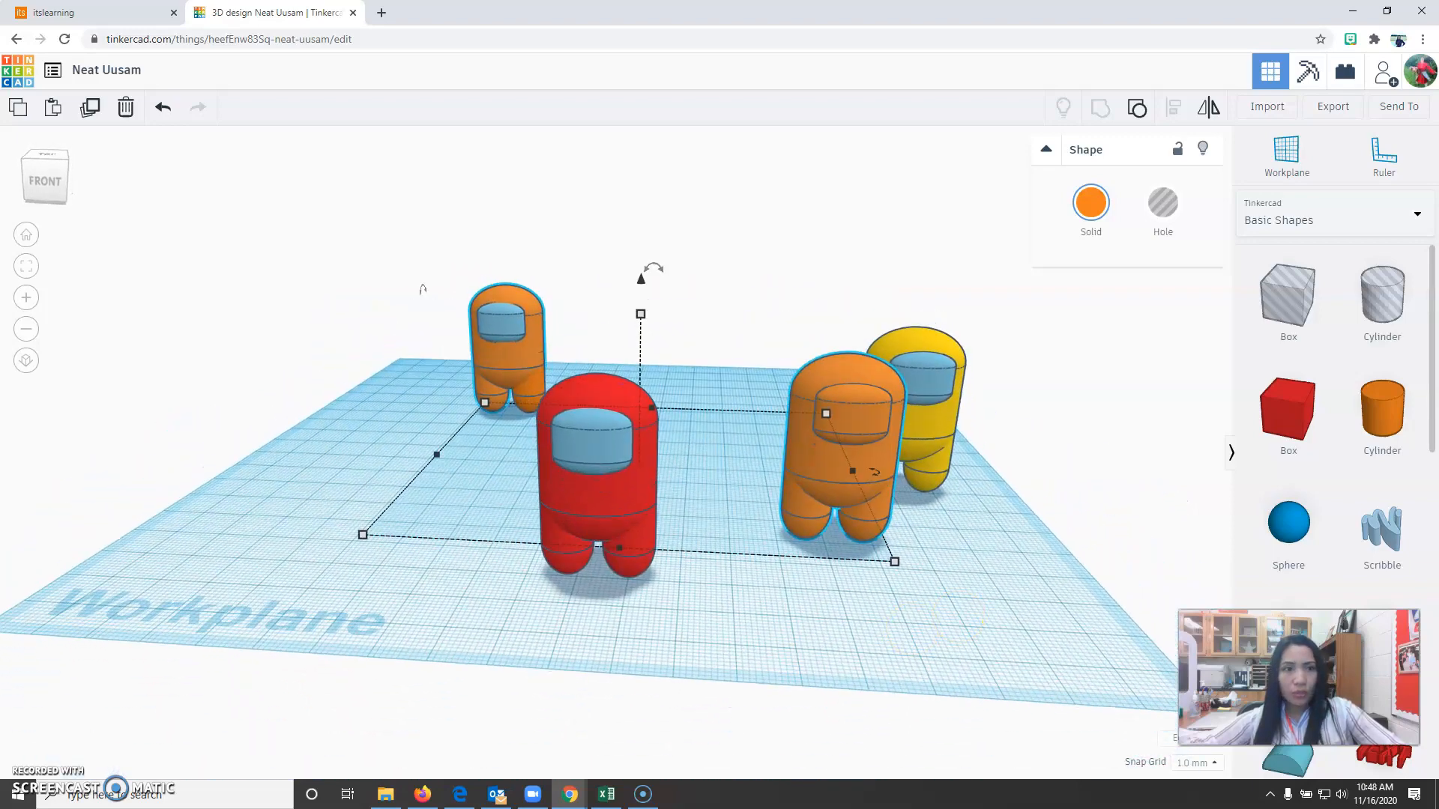
Generate and copy a collaboration link for the design from the Send options, and switch to the itslearning assignment page.
left_click(1399, 106)
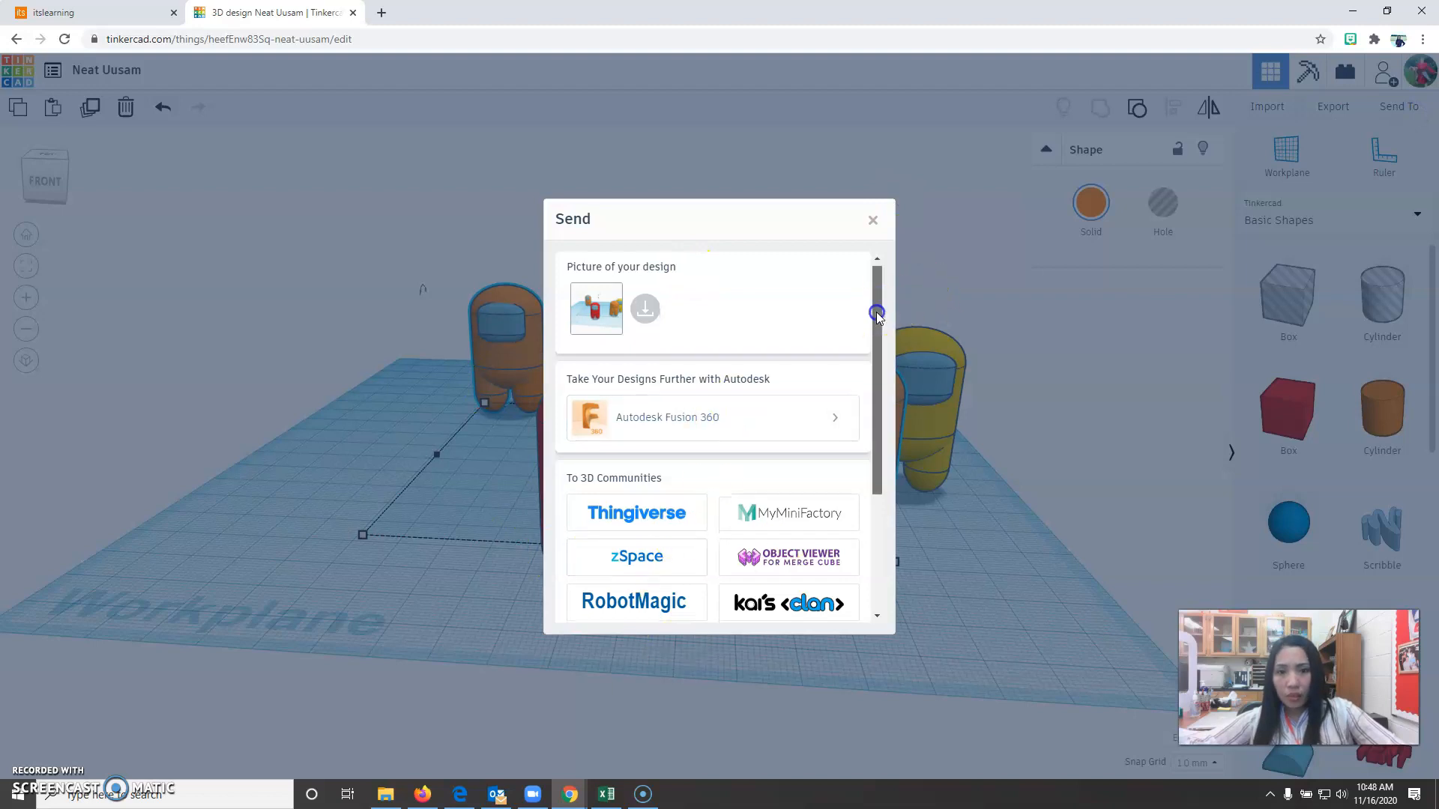
left_click_drag(875, 311, 866, 501)
left_click(639, 586)
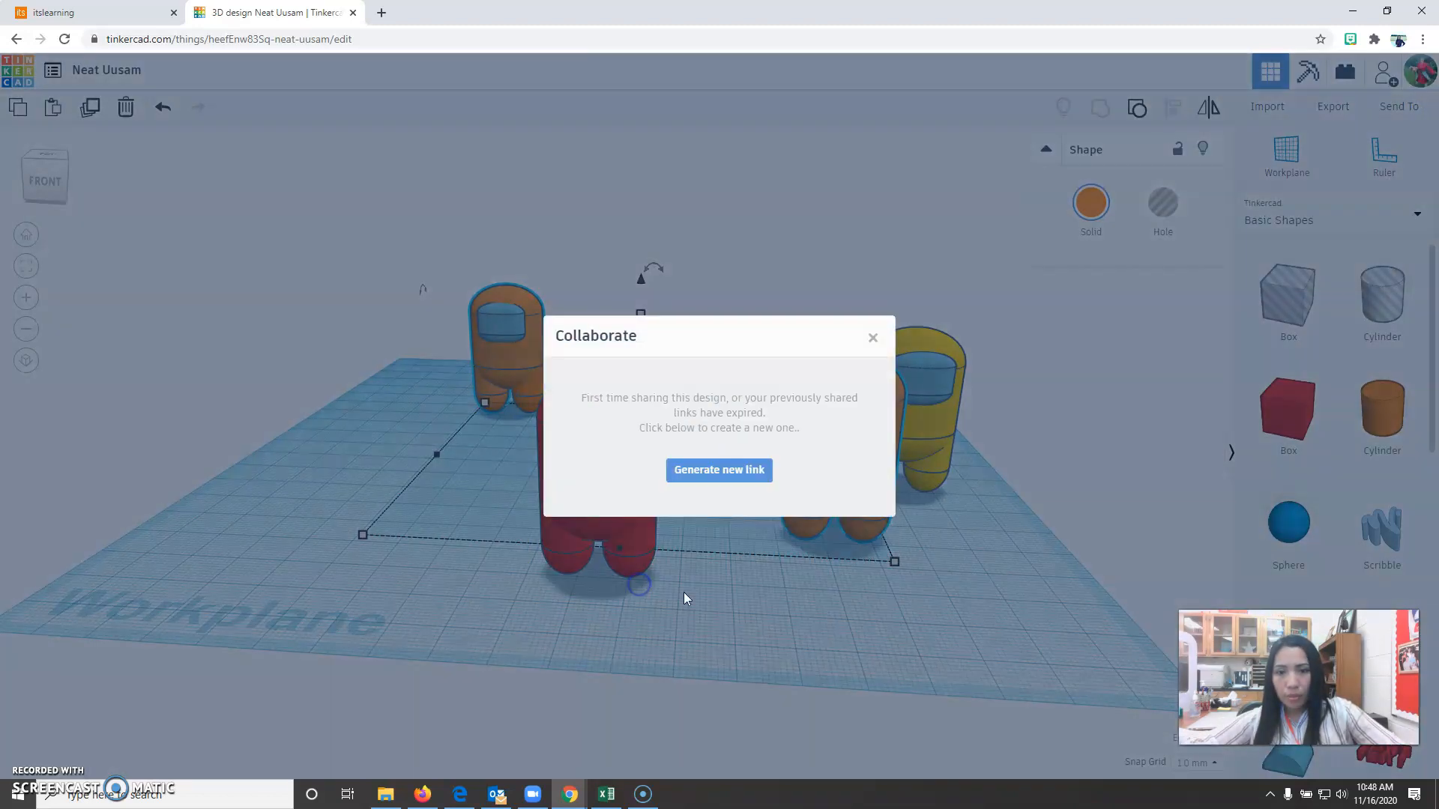
left_click(738, 491)
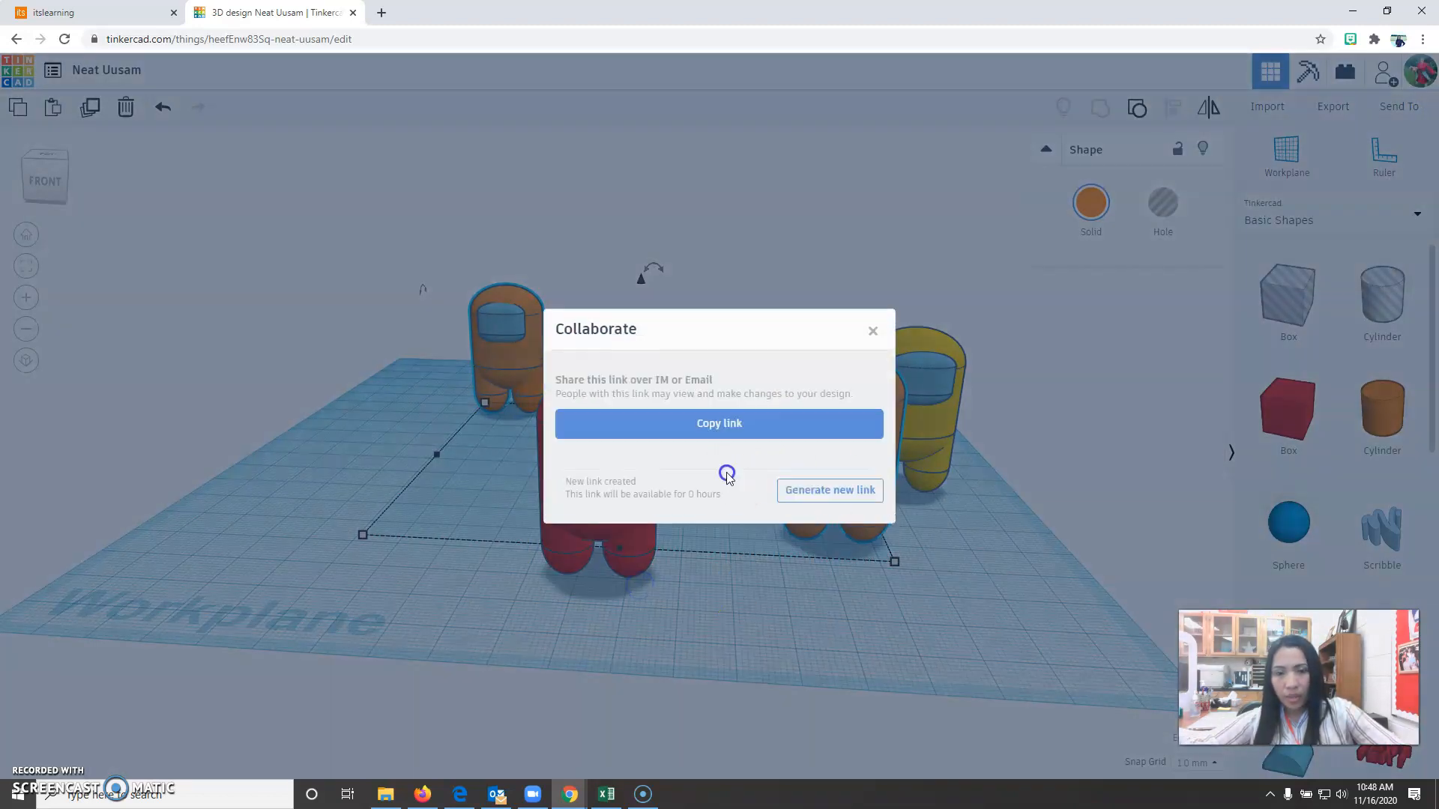
left_click(740, 425)
left_click(134, 12)
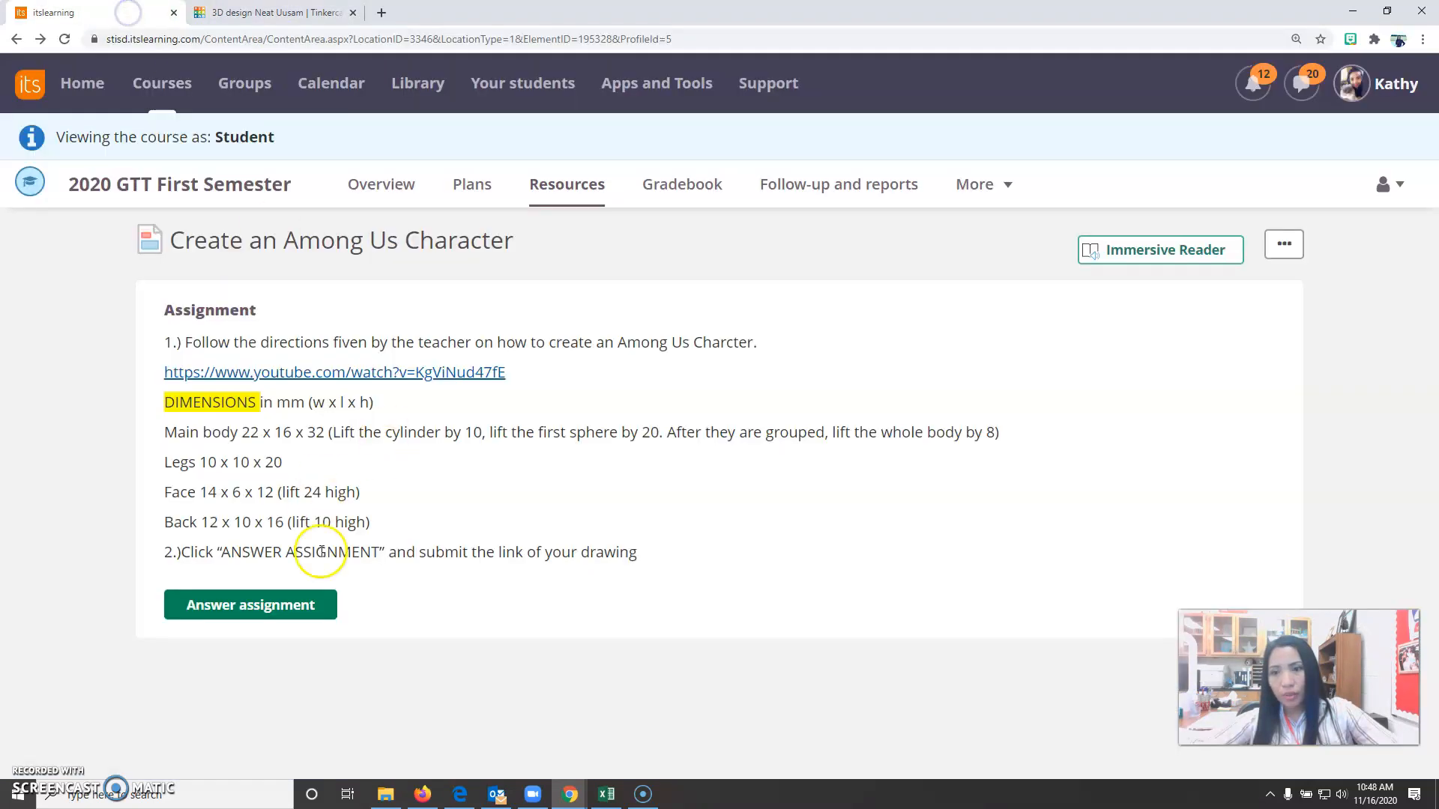